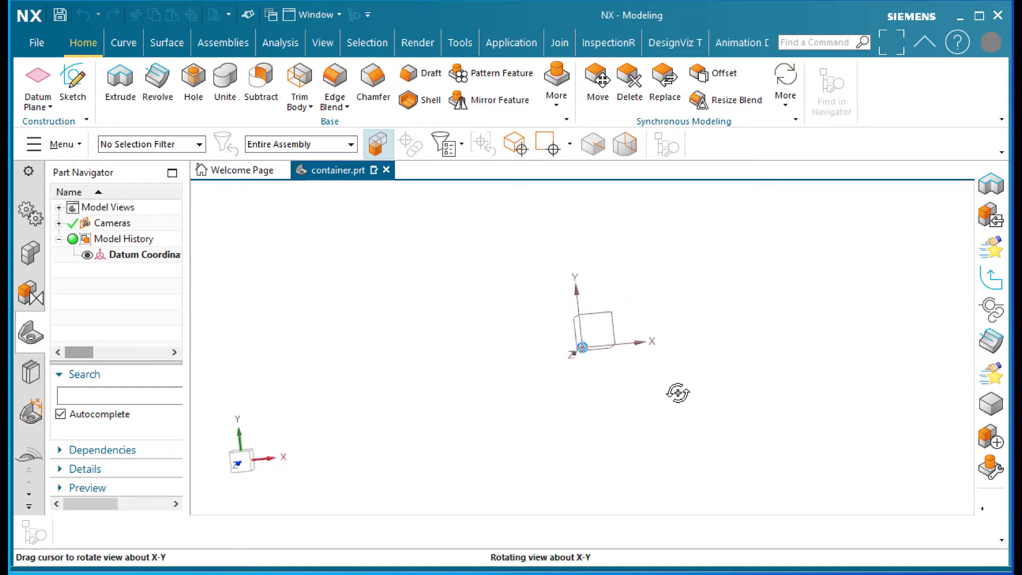
Create a sketch on the Top plane, then draw a trial 109 × 65 outline and undo it.
click(63, 94)
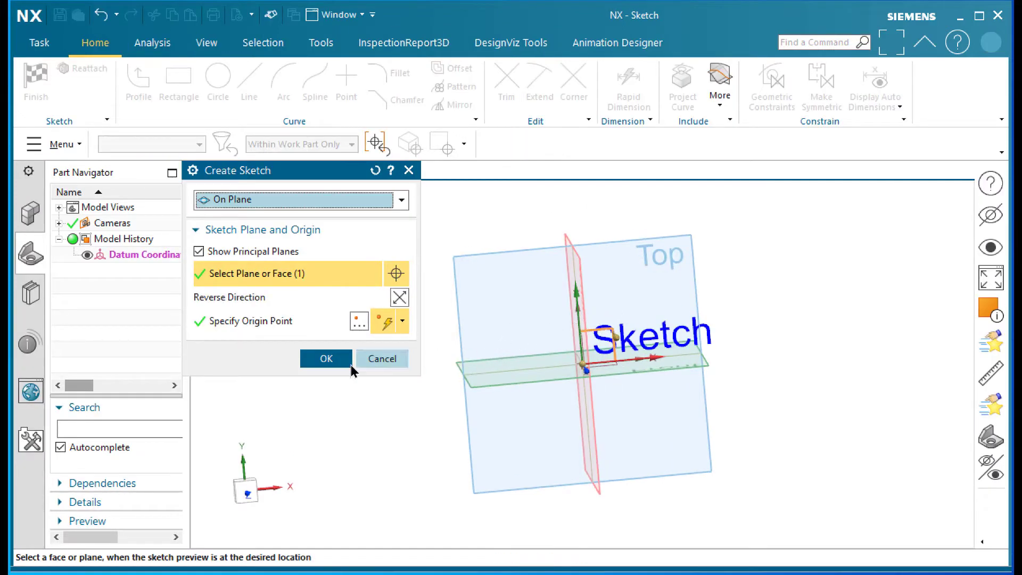
click(327, 358)
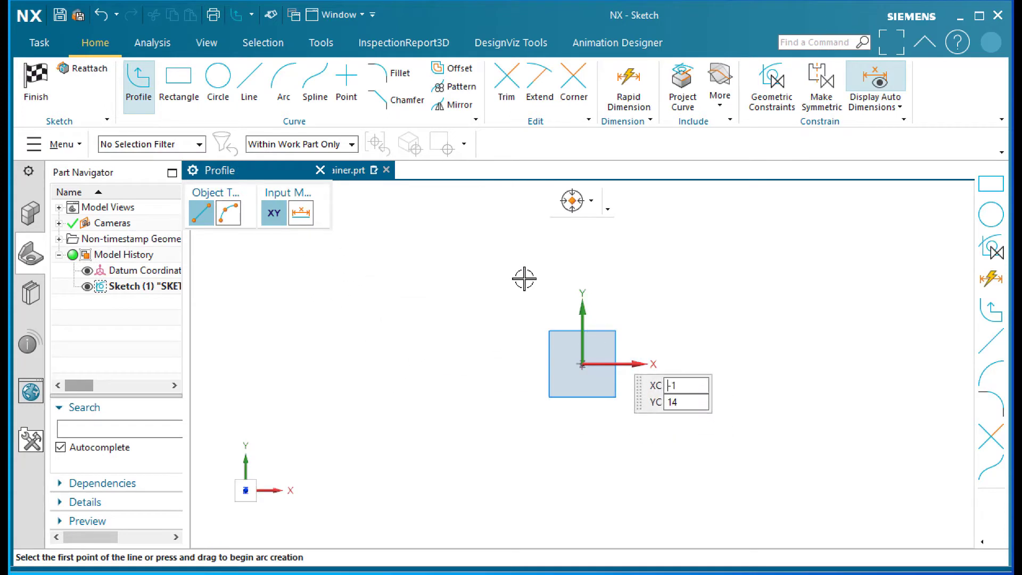
click(416, 255)
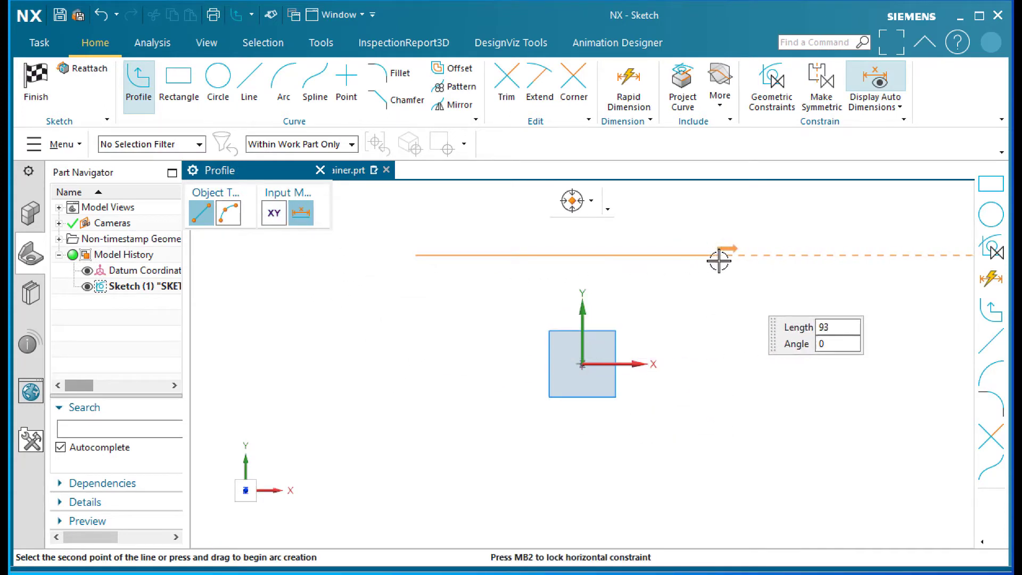
click(764, 255)
click(765, 463)
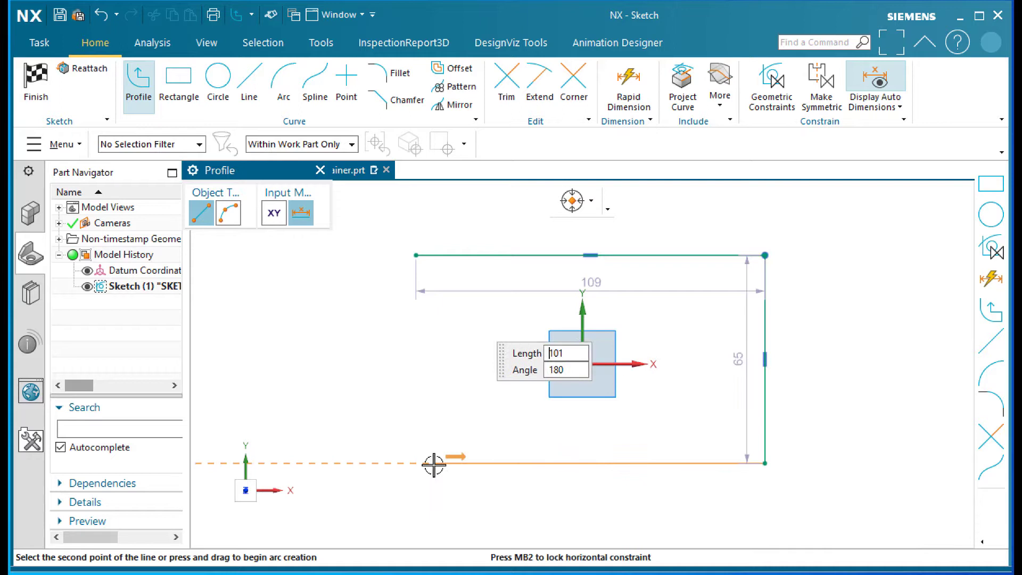
click(416, 463)
click(416, 255)
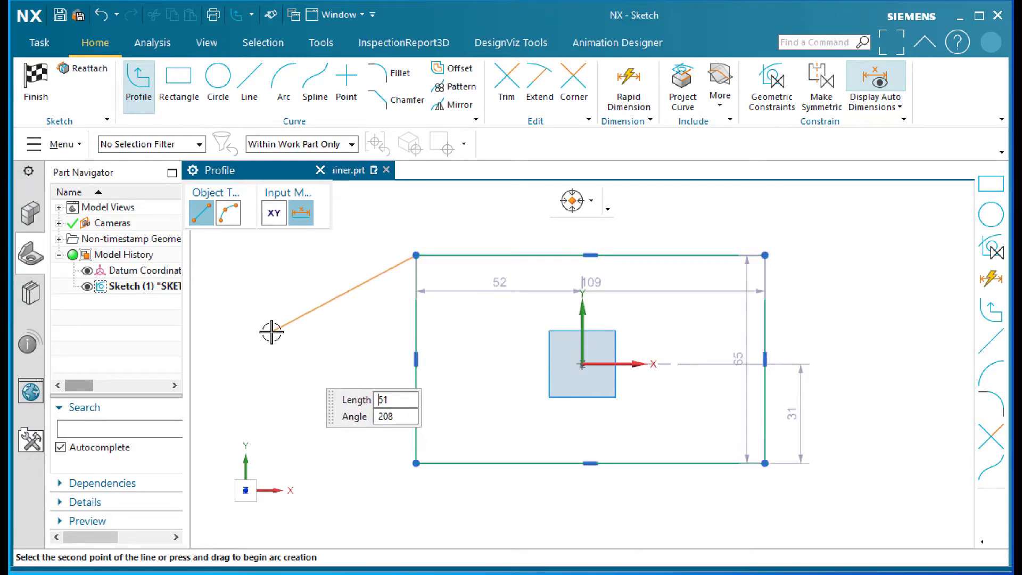
key(Escape)
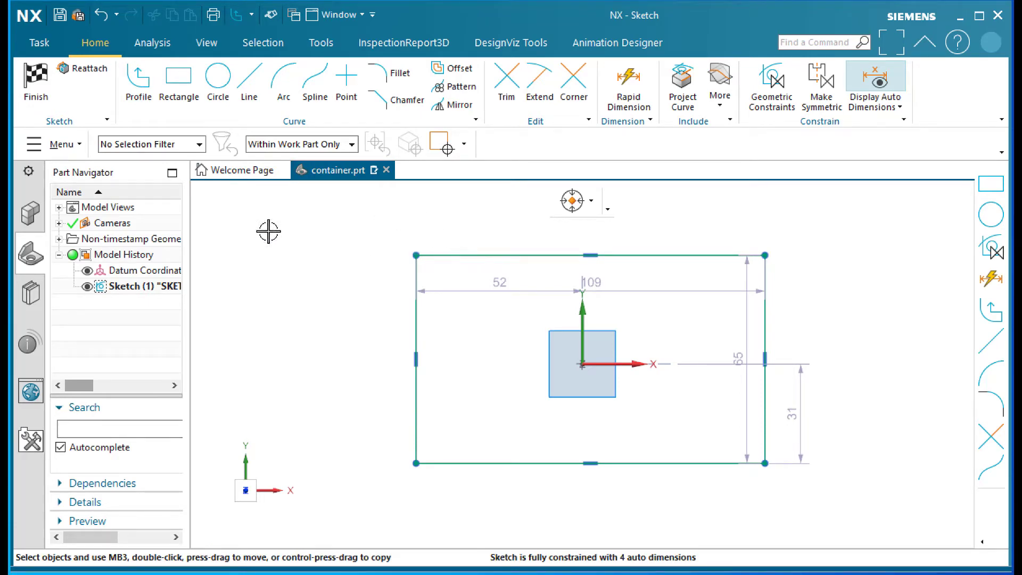
key(ctrl+z)
key(ctrl+z)
key(ctrl+z)
key(ctrl+z)
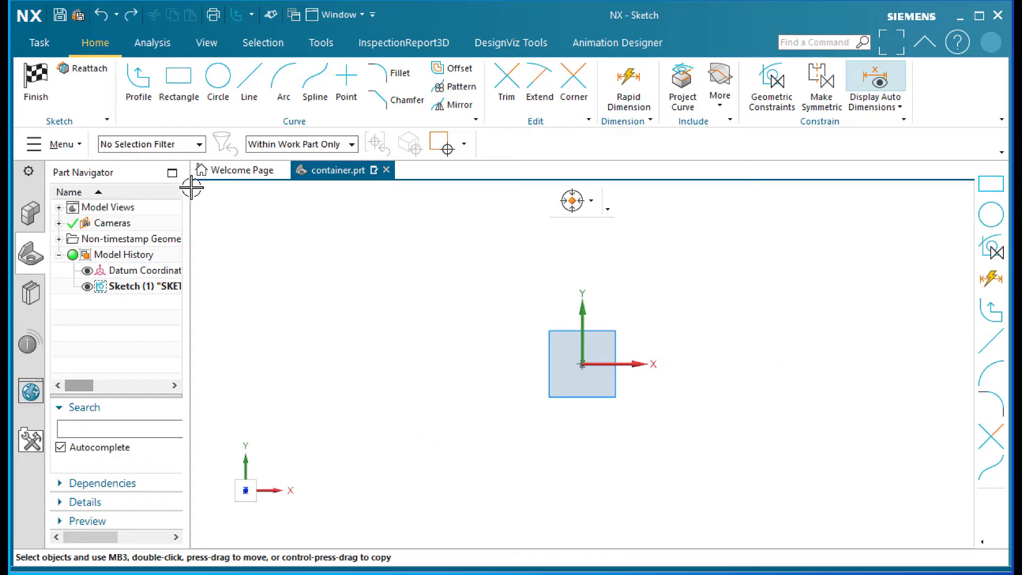
Draw a centre-point rectangle centred on the sketch origin.
click(182, 85)
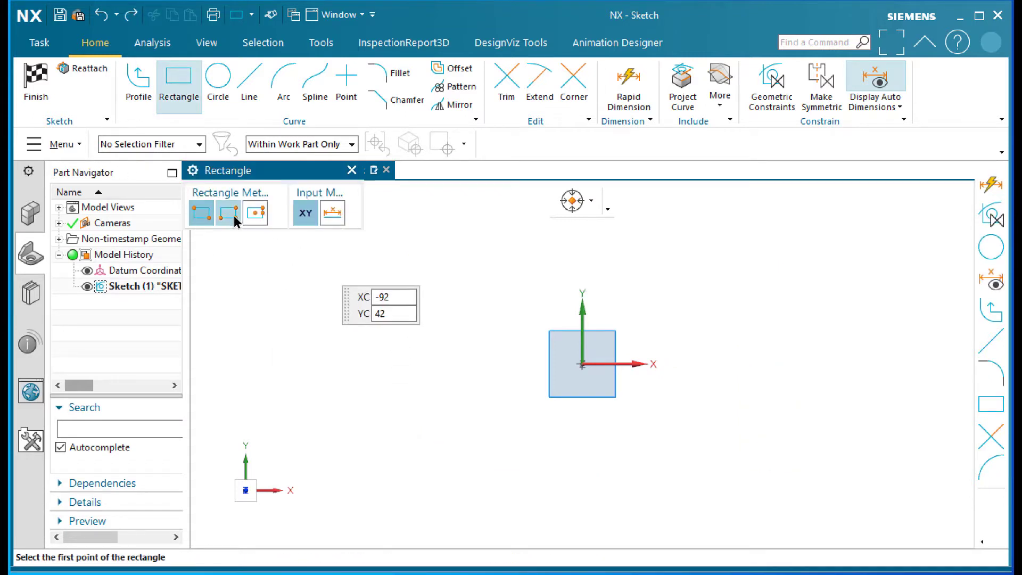
click(256, 213)
click(583, 364)
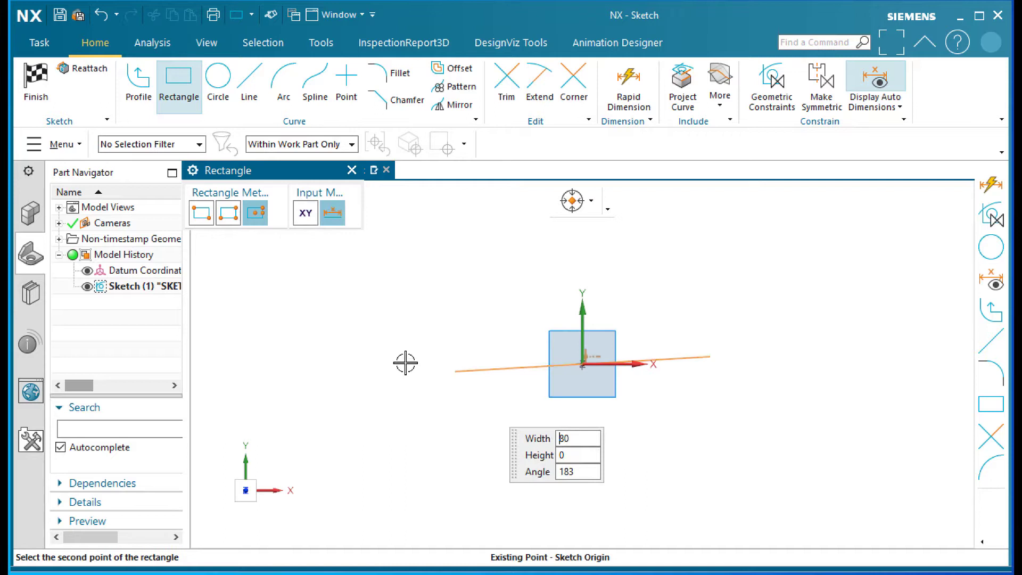
click(348, 243)
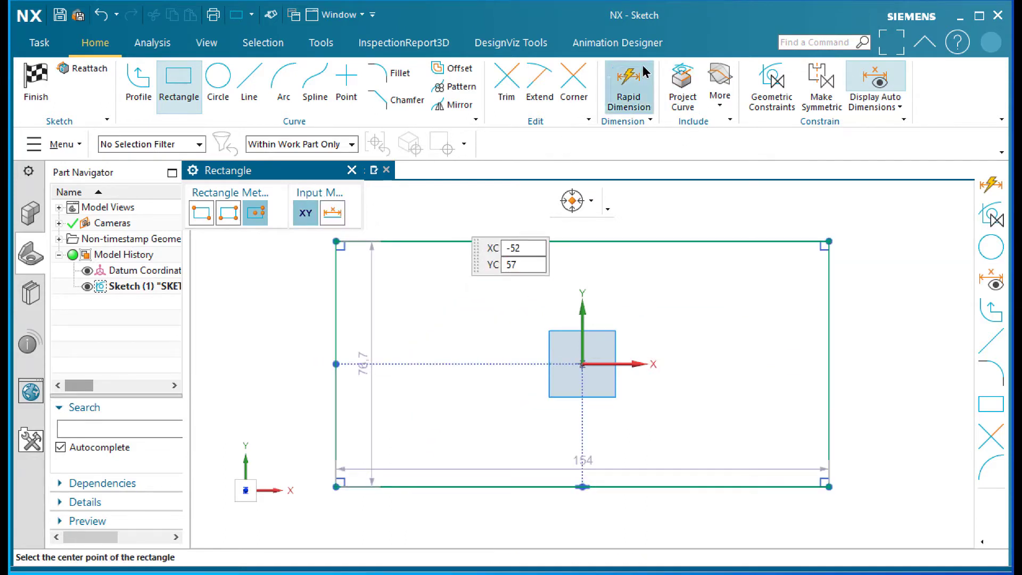
Dimension the rectangle's top edge to 140 and its right edge to 75.
click(629, 86)
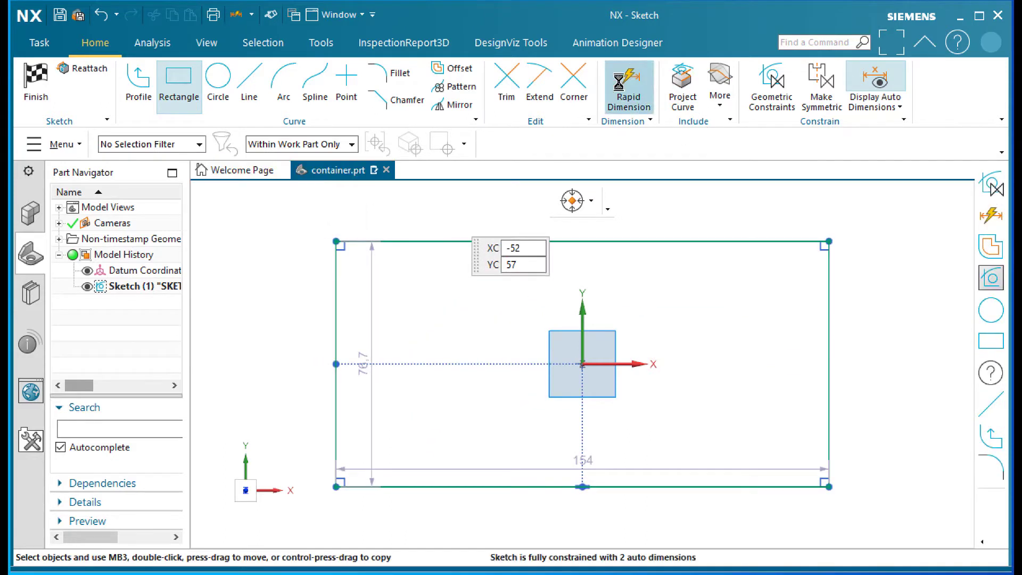
click(647, 239)
click(650, 195)
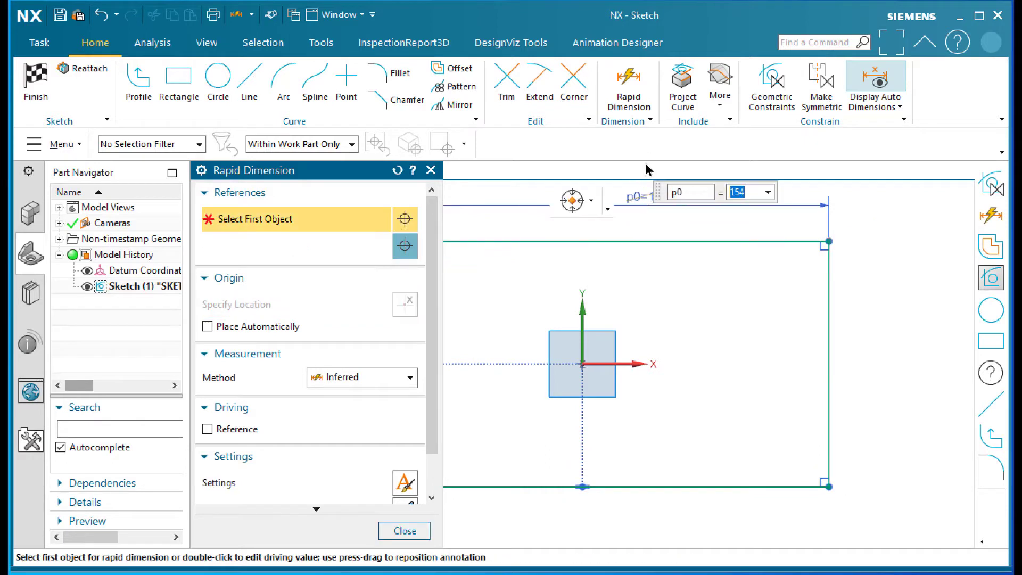
text(140)
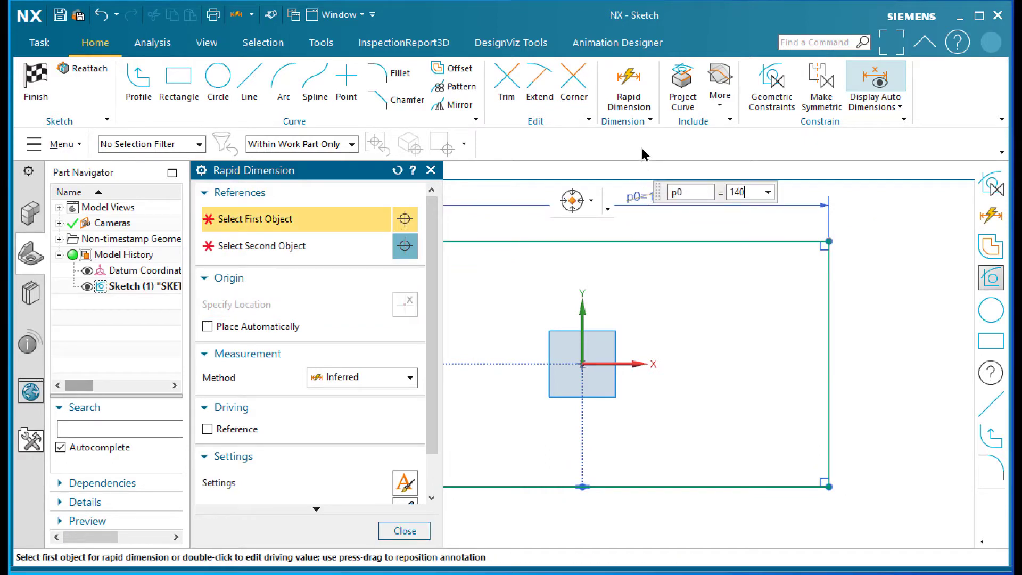
key(Return)
click(814, 293)
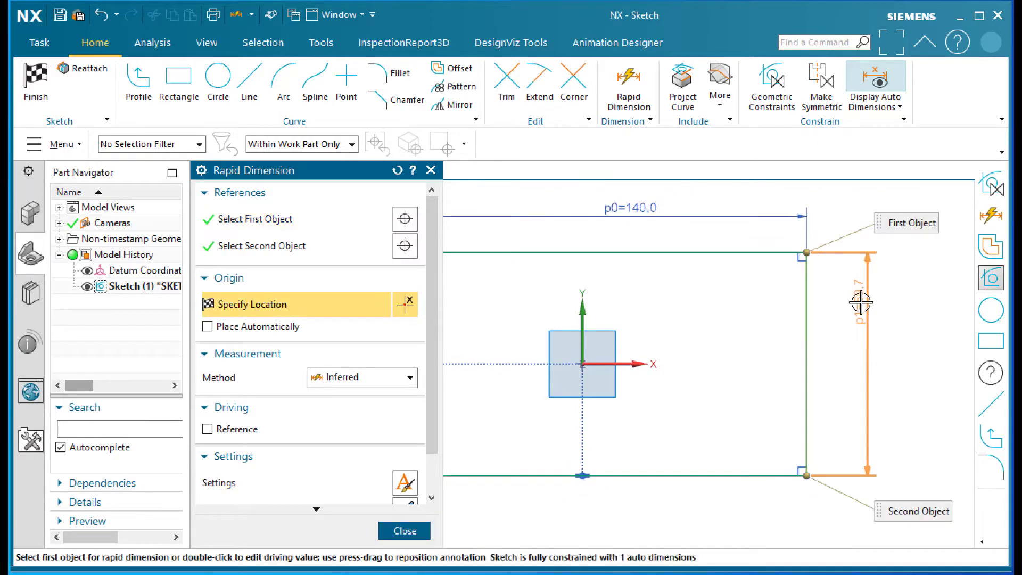
click(857, 290)
text(7)
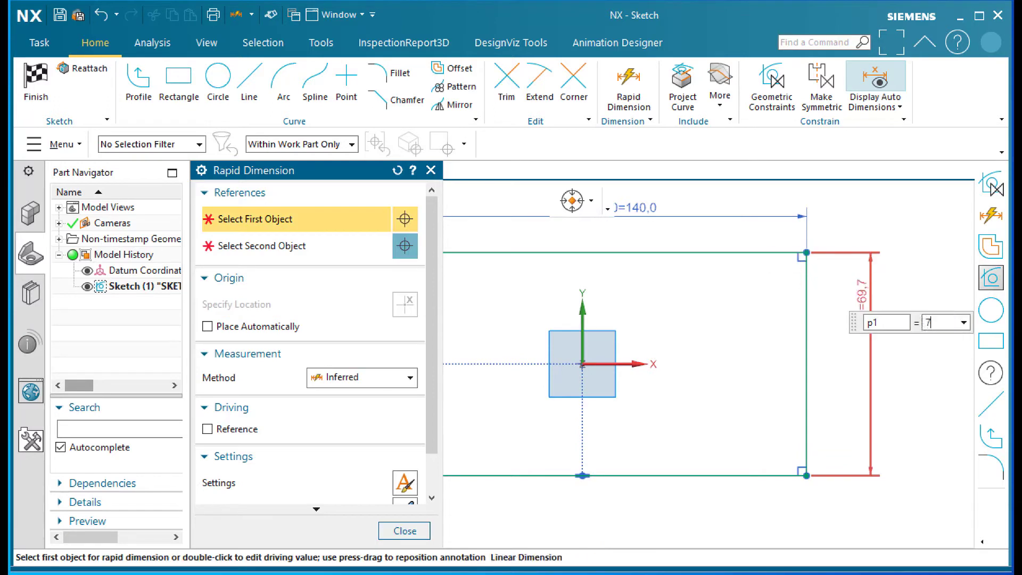
text(5)
key(Return)
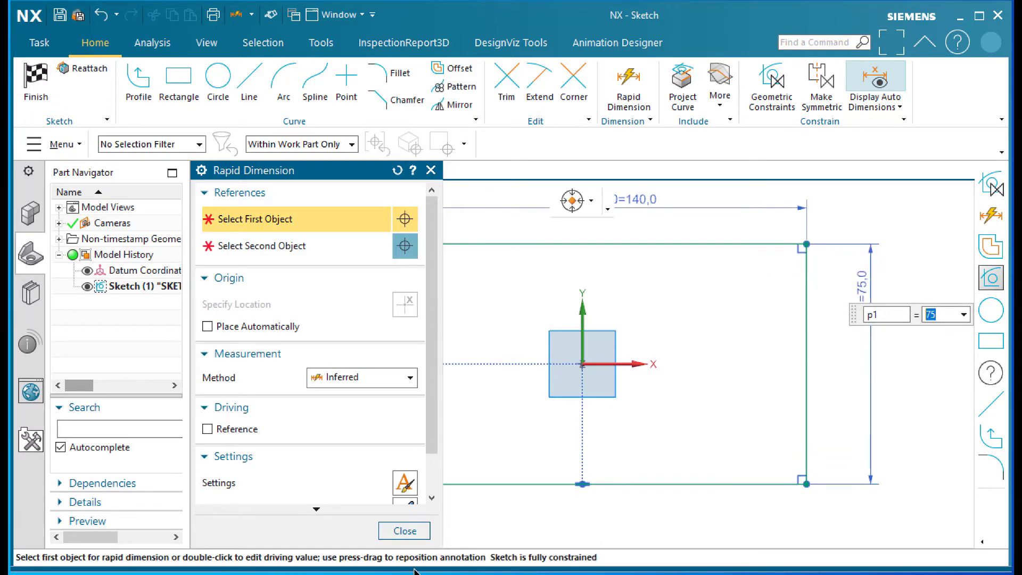
click(403, 529)
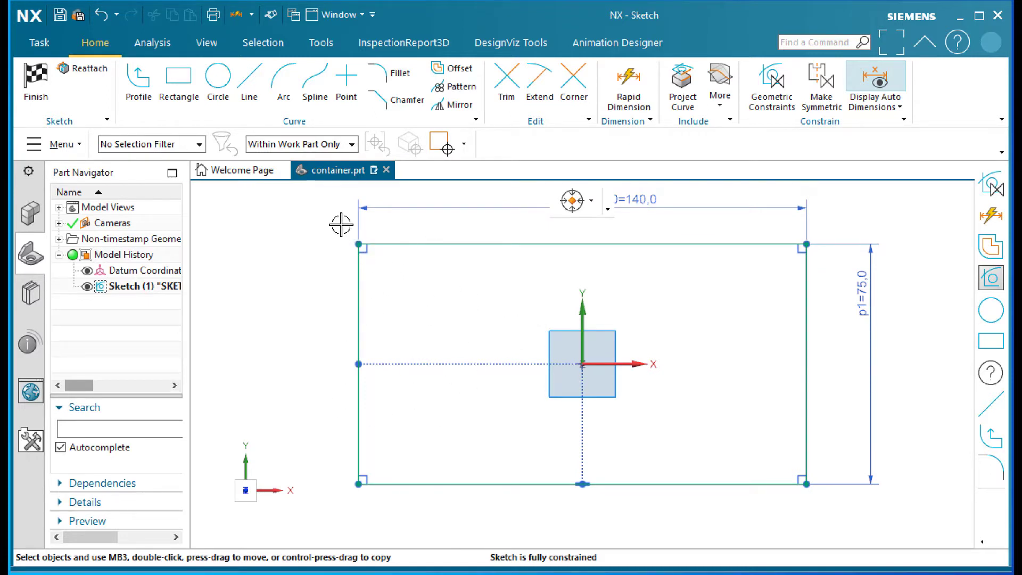
Set the selection filter to Curve and convert all four rectangle lines to reference geometry.
mouse_move(341, 225)
mouse_down()
mouse_move(542, 360)
mouse_move(794, 484)
mouse_move(828, 489)
mouse_up()
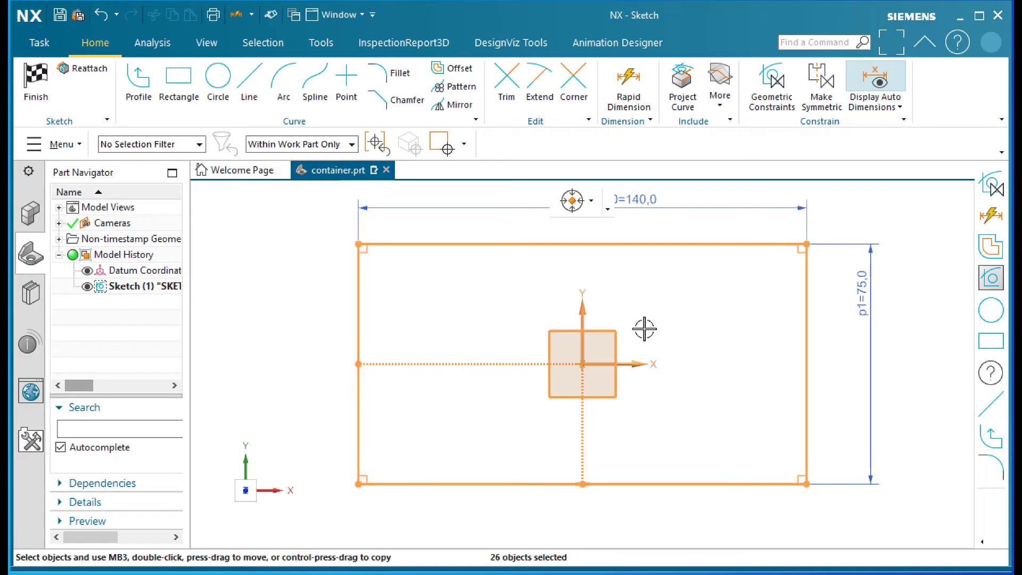
right_click(672, 236)
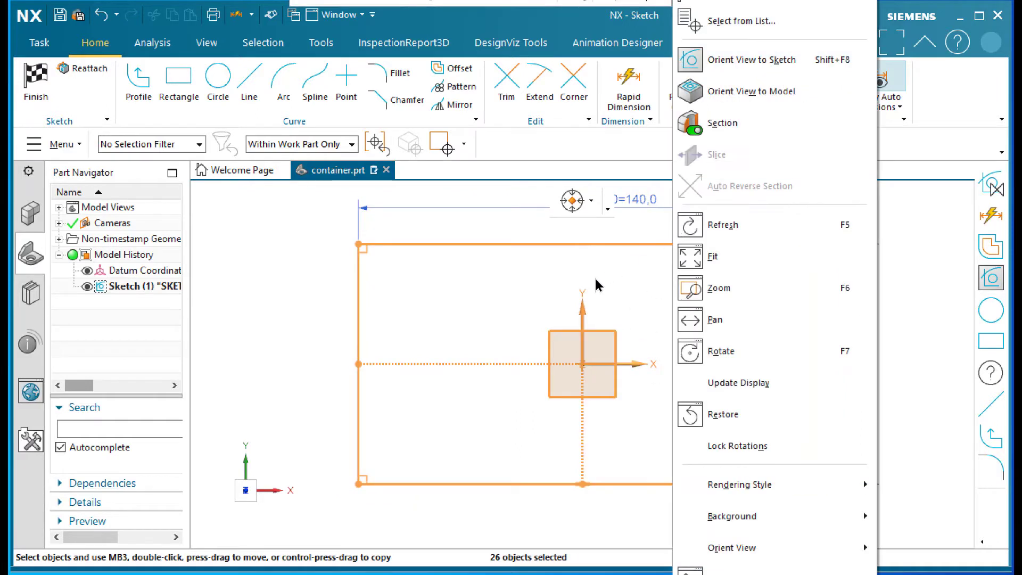
click(488, 276)
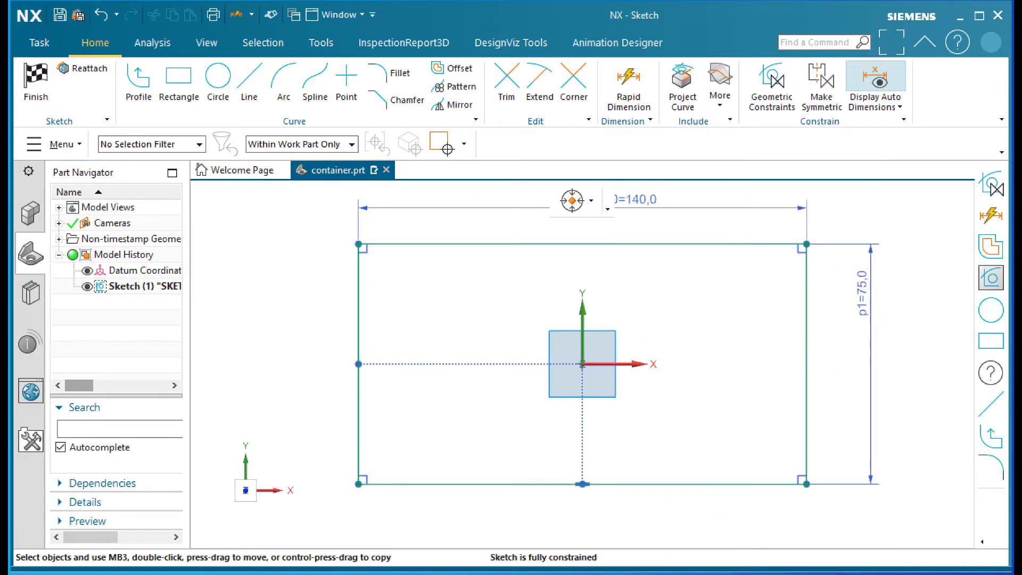
click(53, 147)
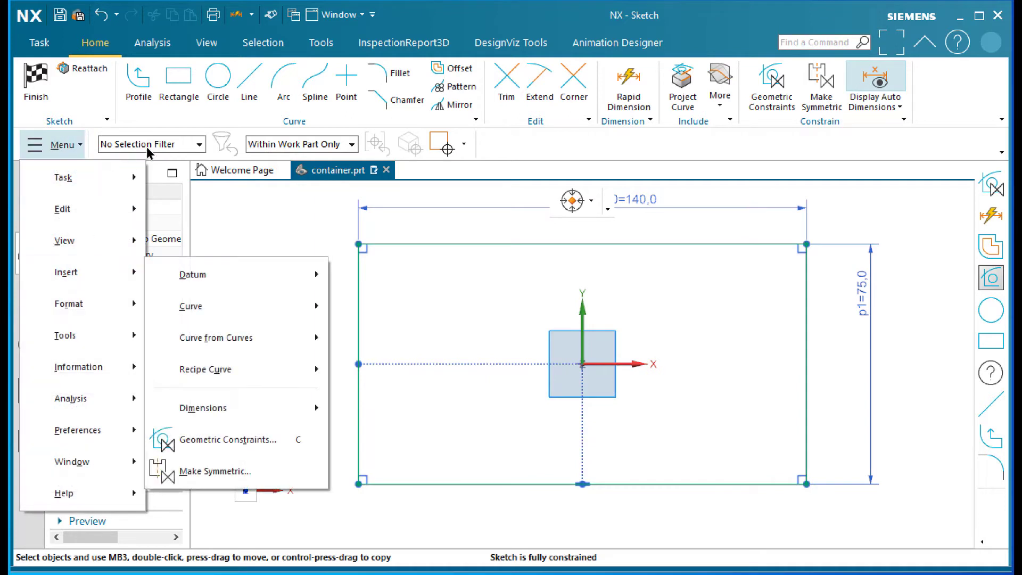
click(172, 144)
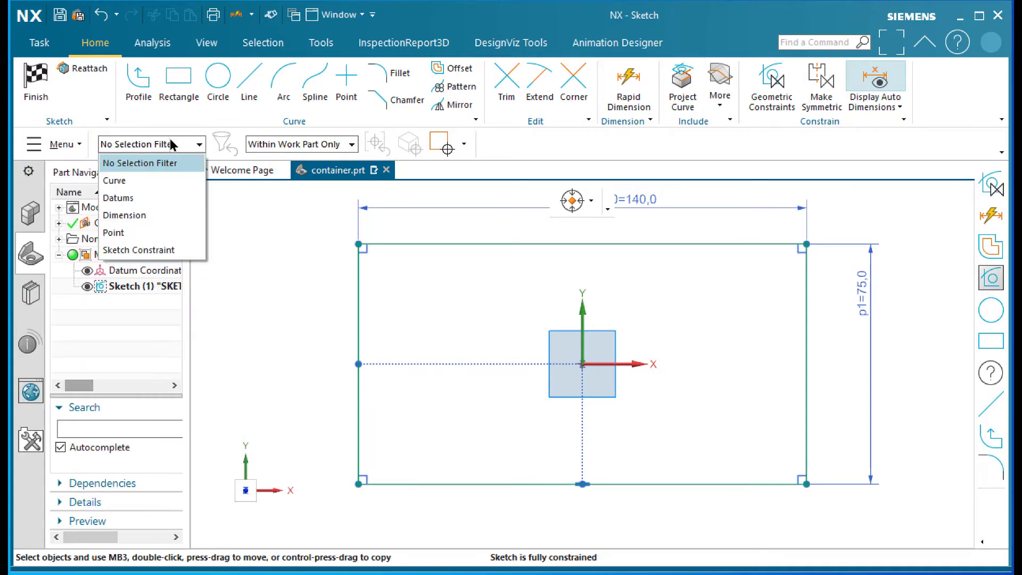
click(115, 181)
drag(326, 219, 857, 508)
right_click(457, 236)
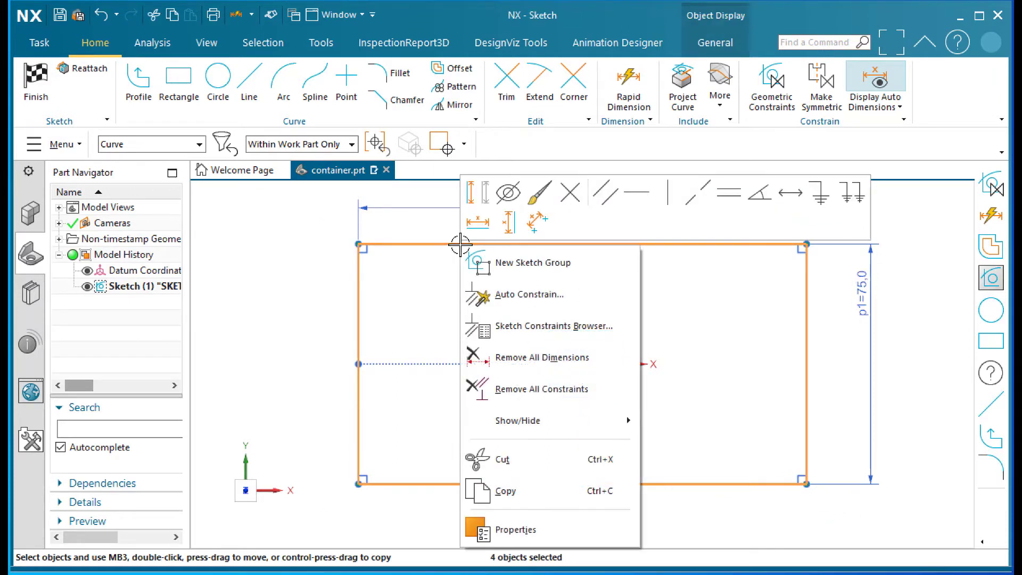
click(477, 189)
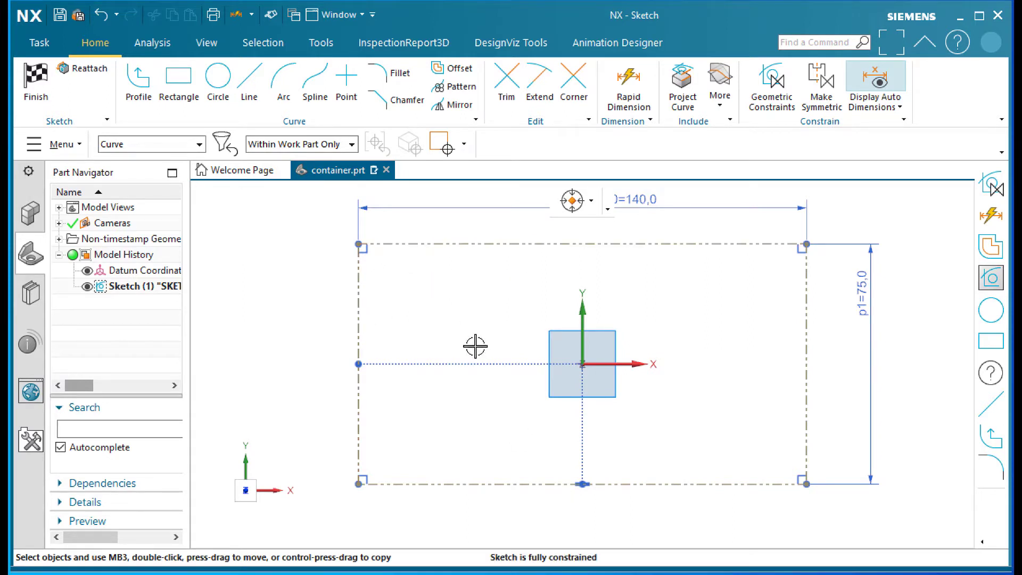
Draw a single straight line along the rectangle's top edge.
click(248, 88)
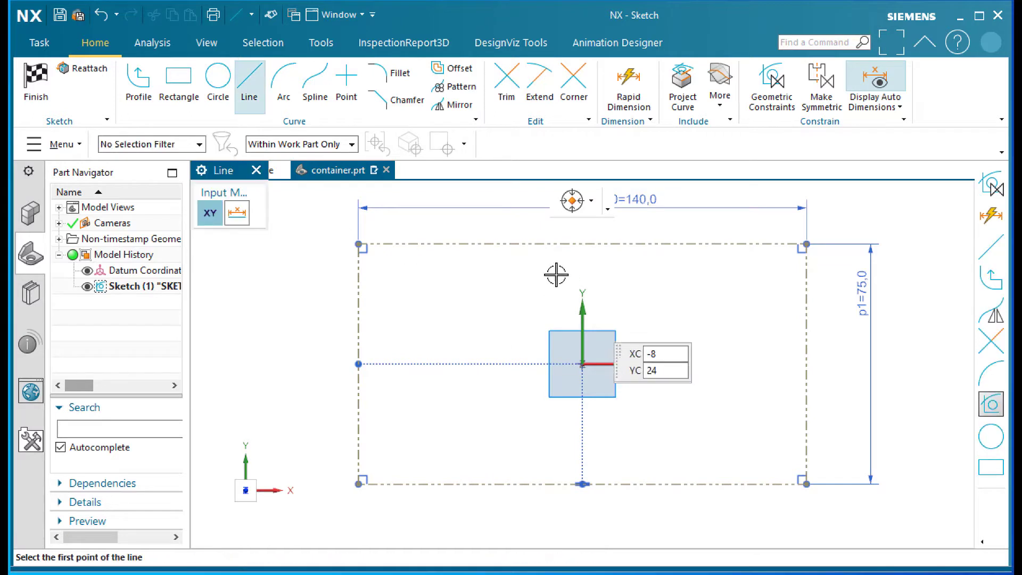
click(465, 243)
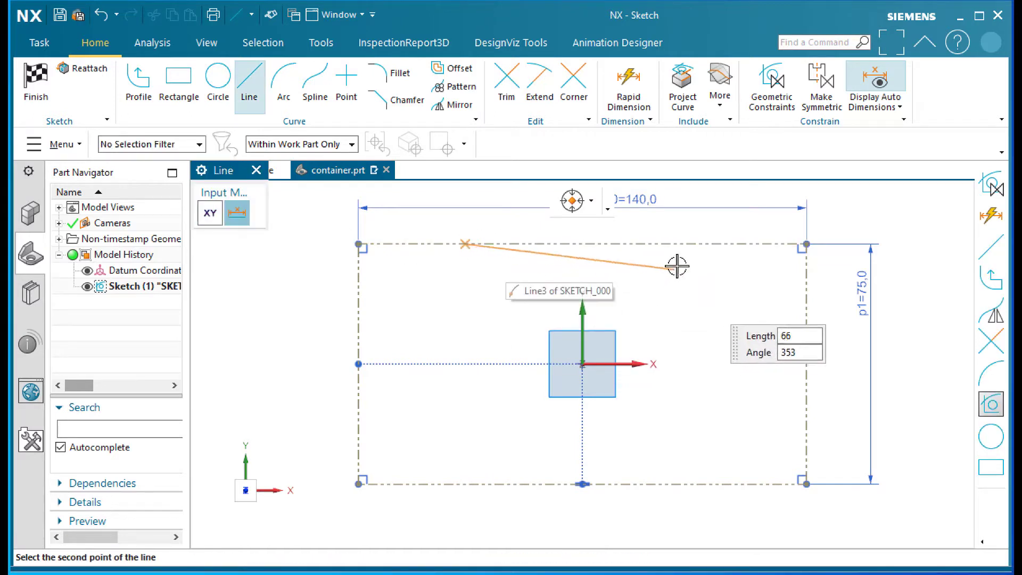
click(700, 244)
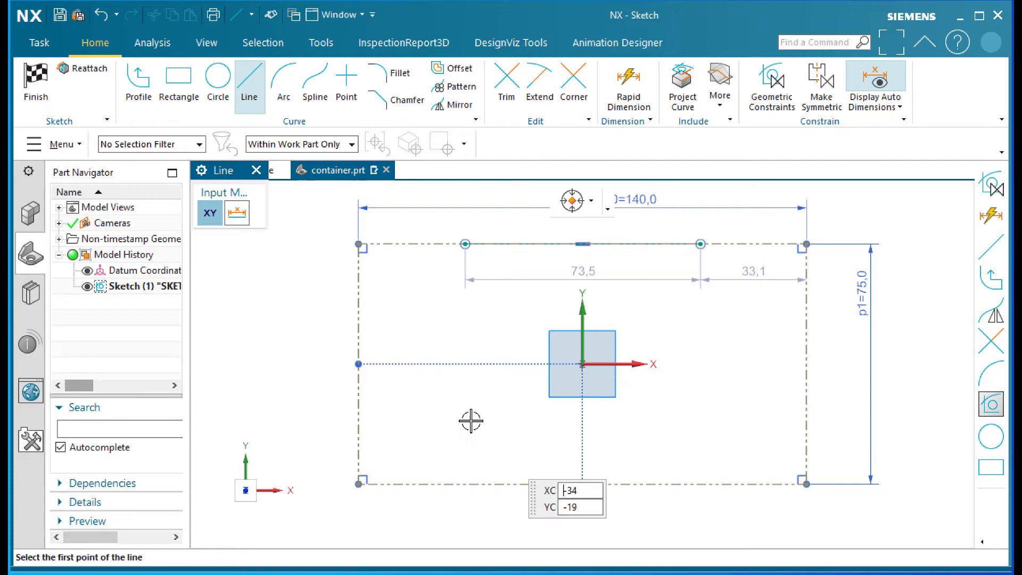
key(Escape)
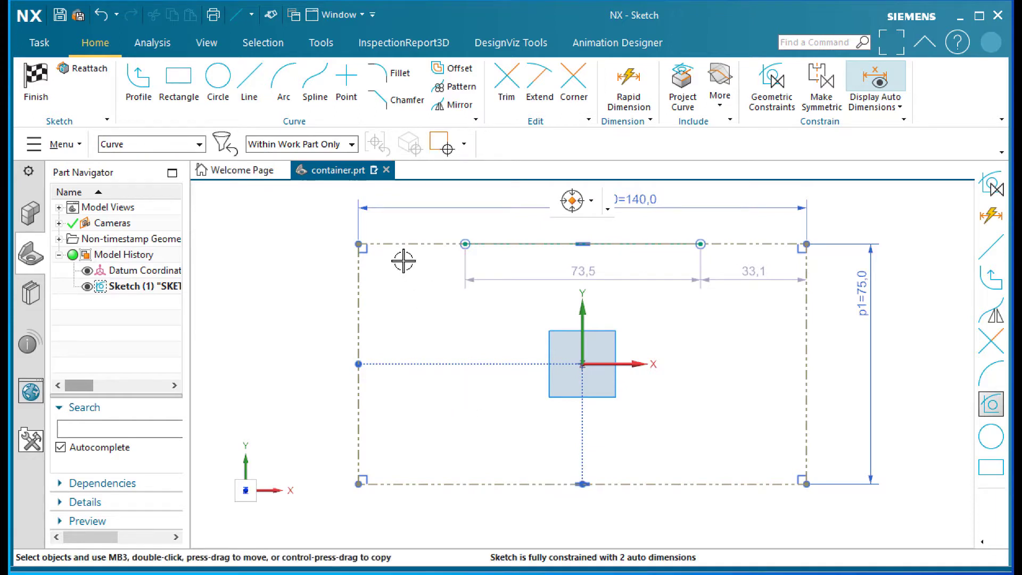
Change the top line's automatic length dimension to a driving value of 70.
click(629, 83)
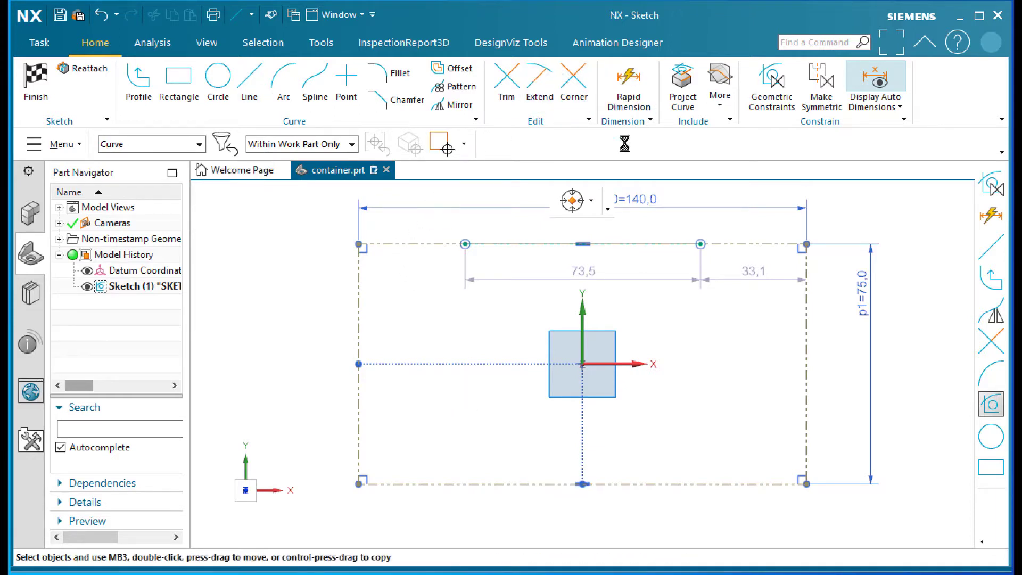
click(514, 244)
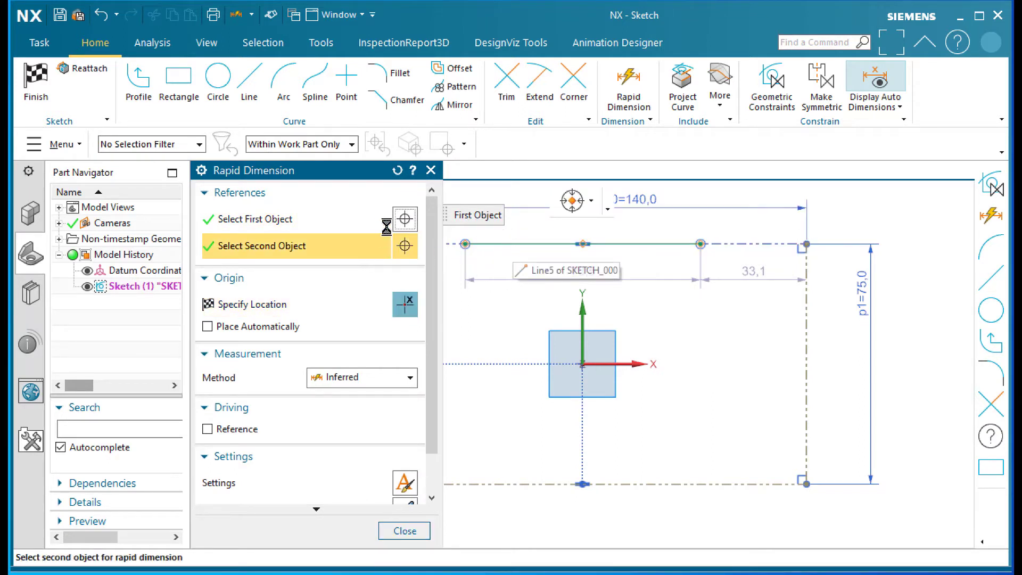
key(Escape)
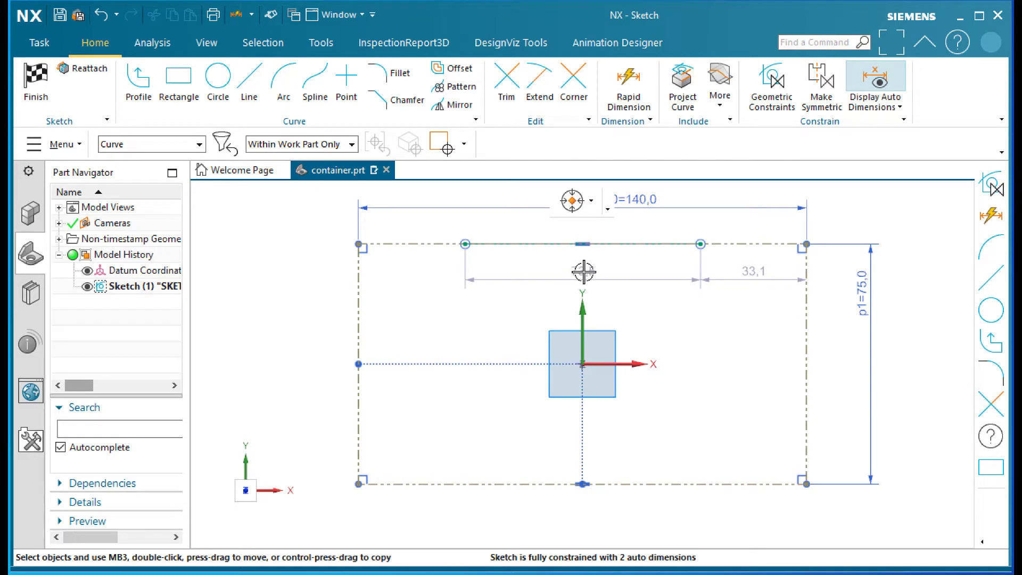
click(648, 84)
double_click(592, 273)
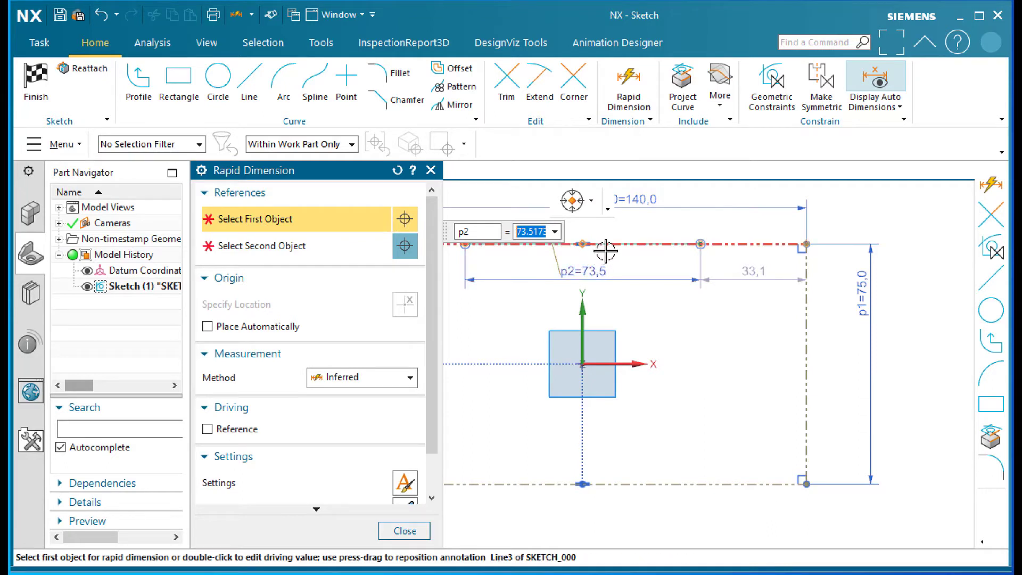
text(70)
key(Return)
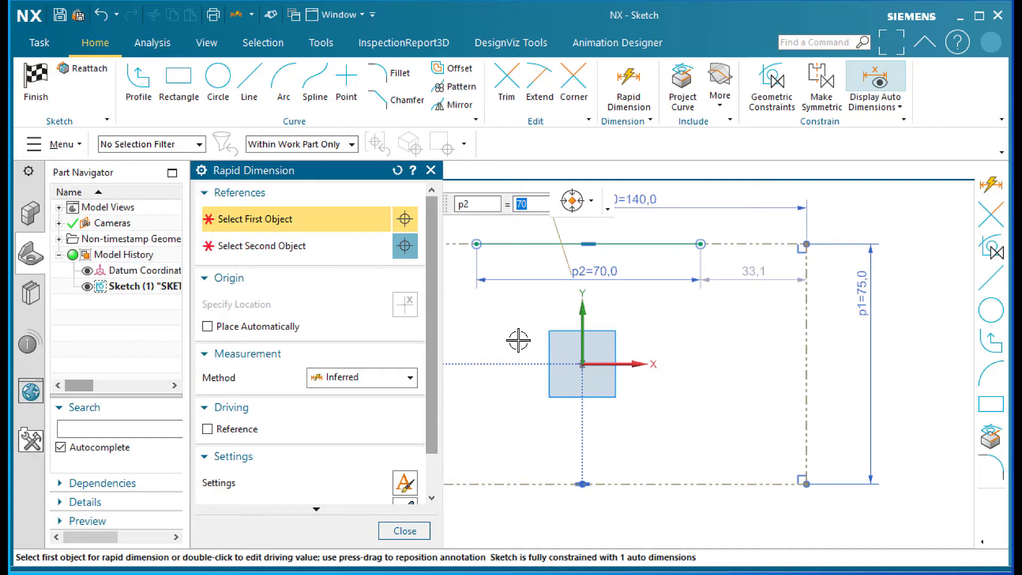
click(405, 531)
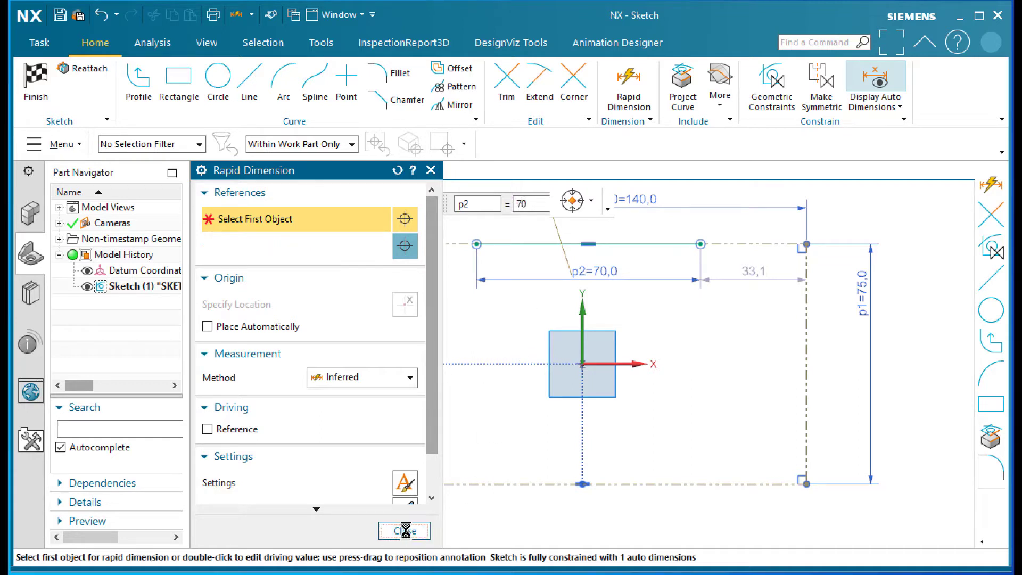
key(c)
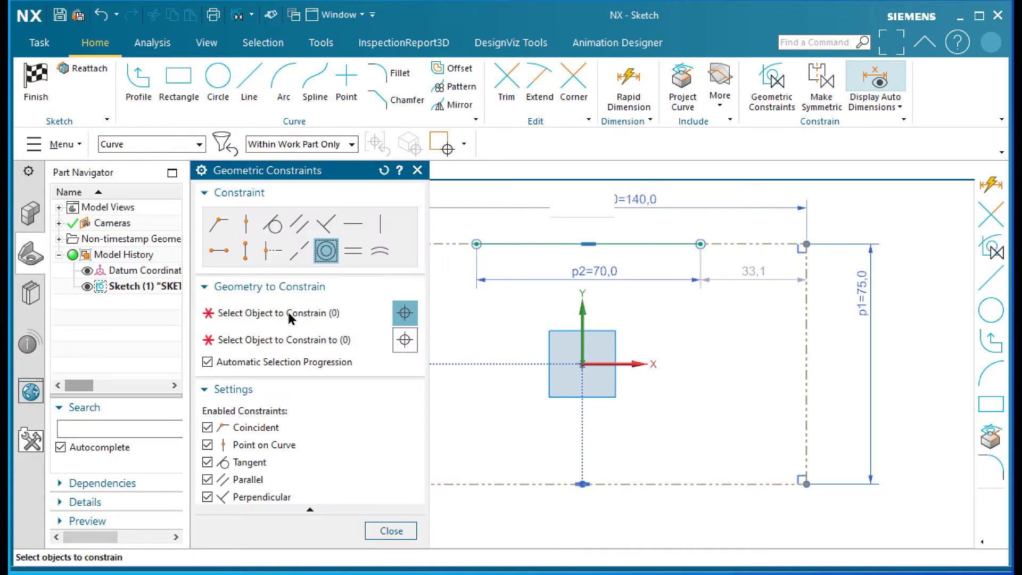
Apply a Midpoint constraint centring the top line on the sketch origin.
click(272, 250)
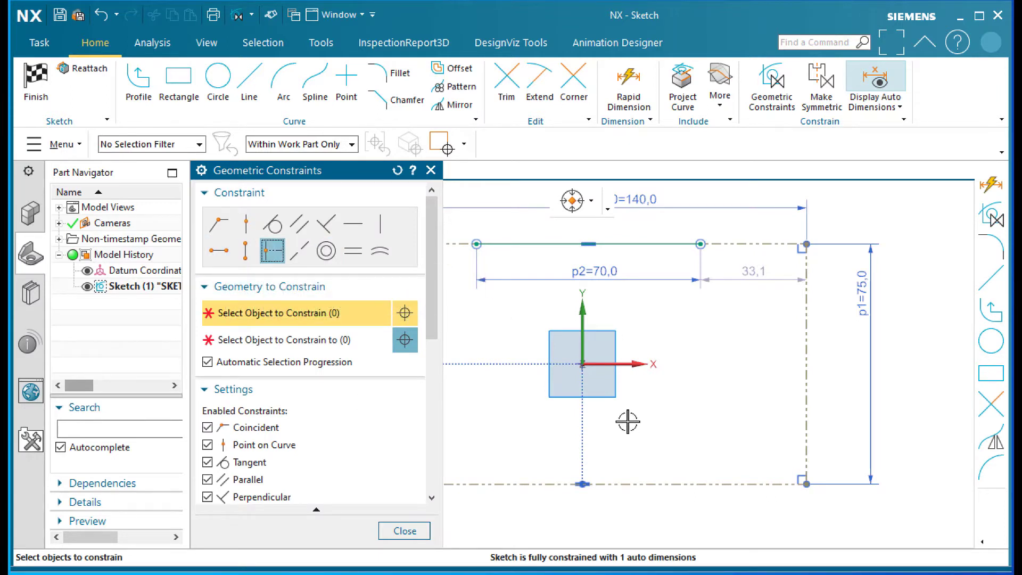
click(582, 364)
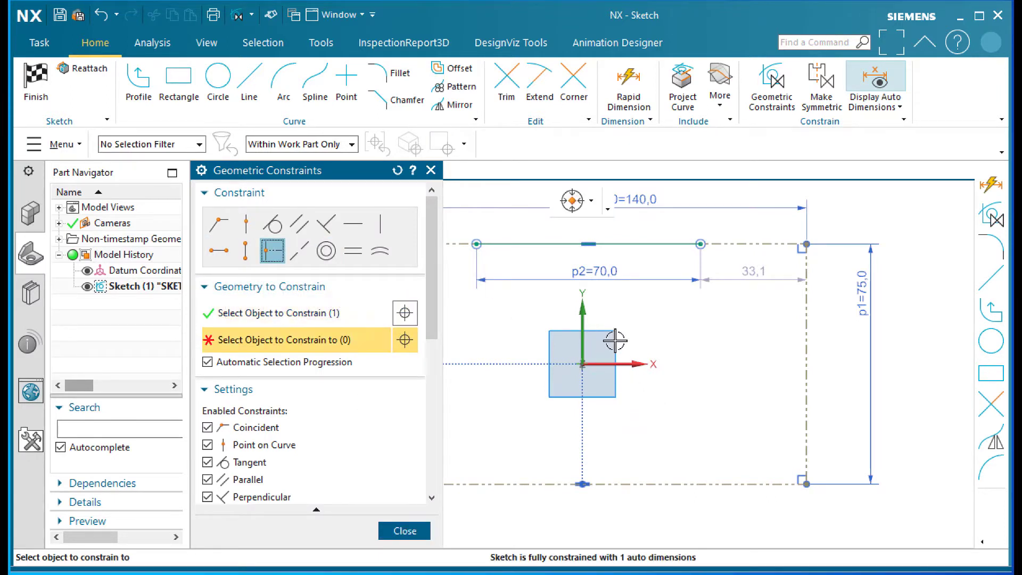
click(625, 253)
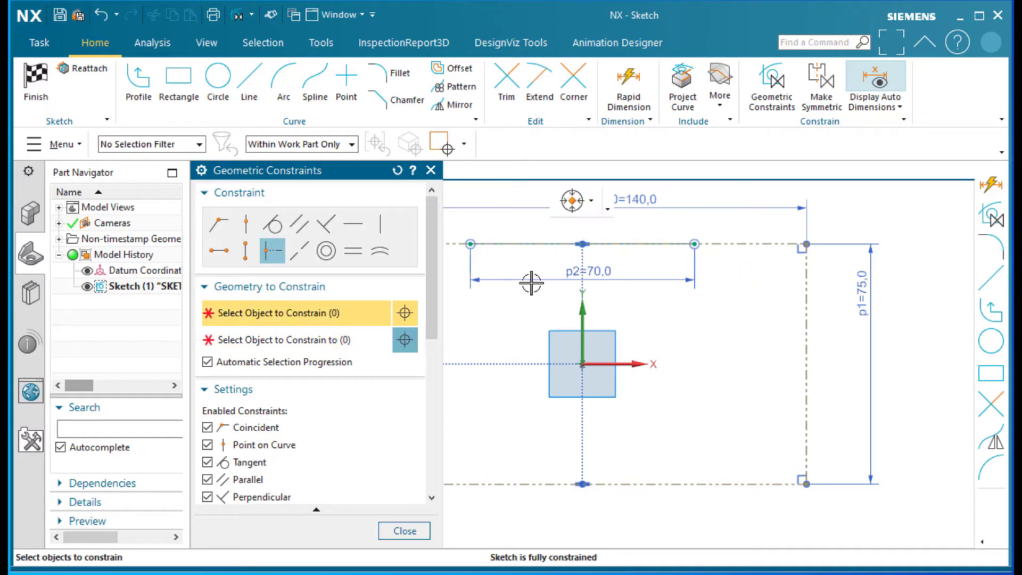
click(402, 530)
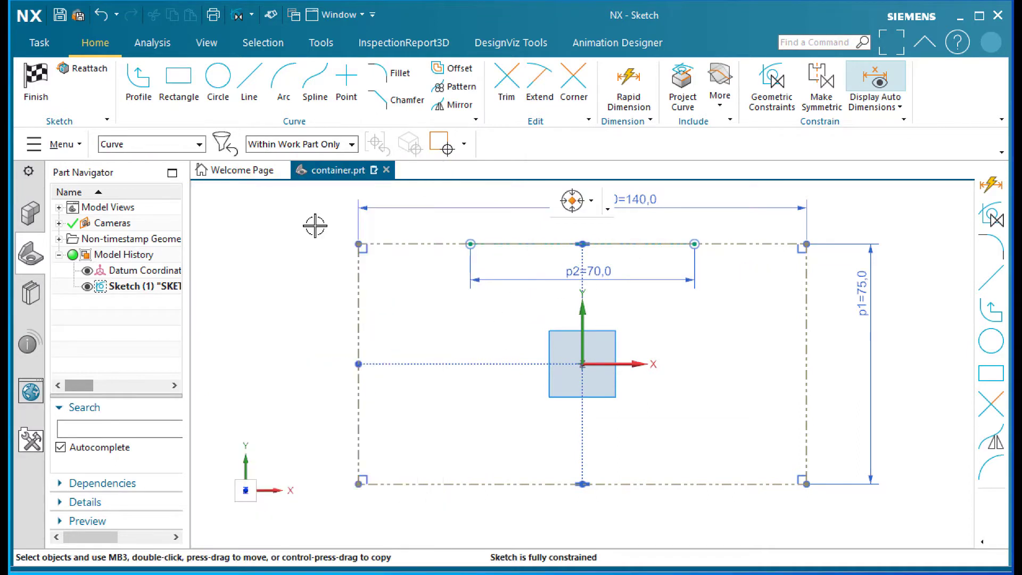
Mirror the top line across the horizontal axis to create a matching bottom line.
click(455, 105)
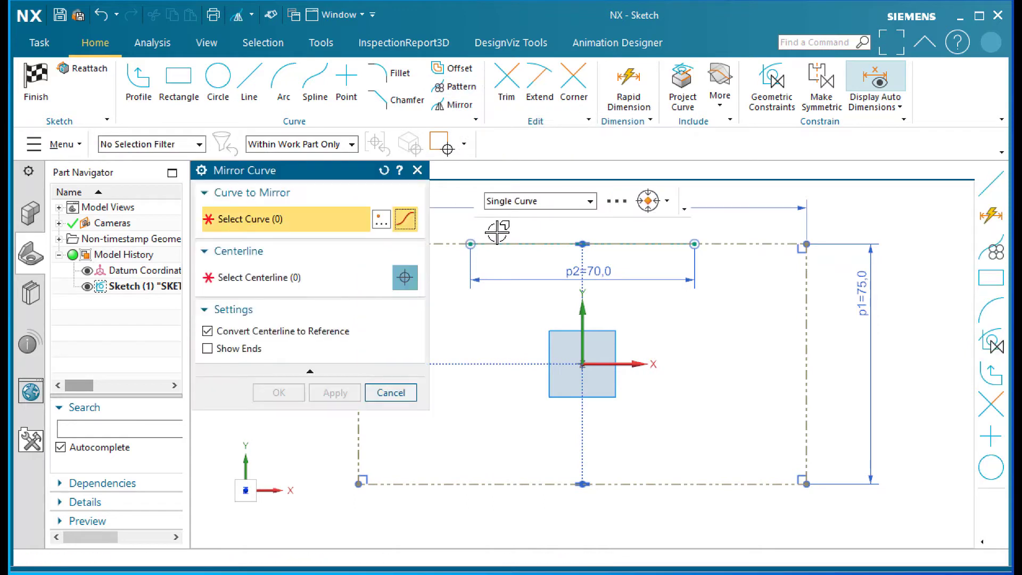
click(495, 244)
middle_click(455, 281)
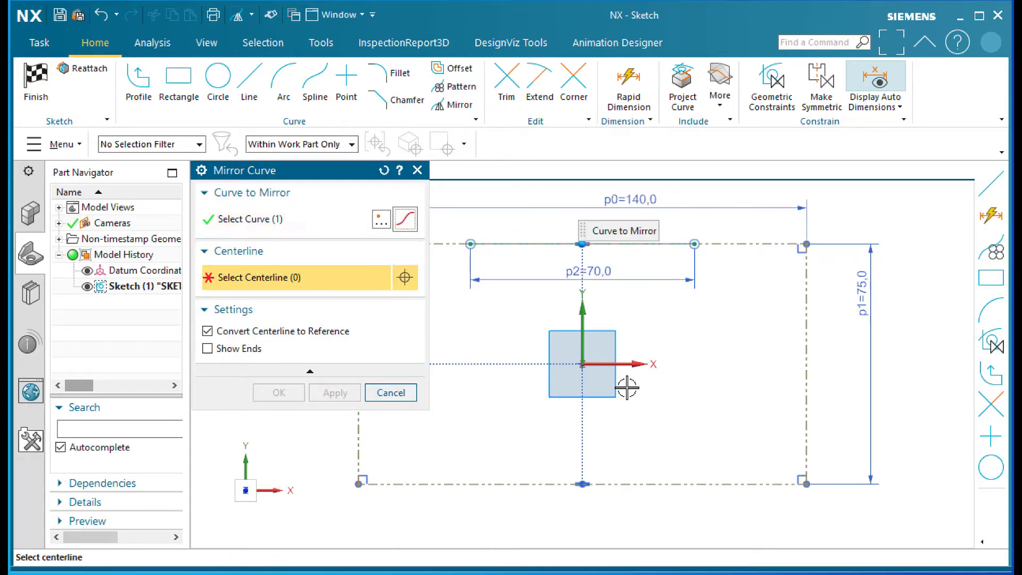
click(623, 362)
click(278, 394)
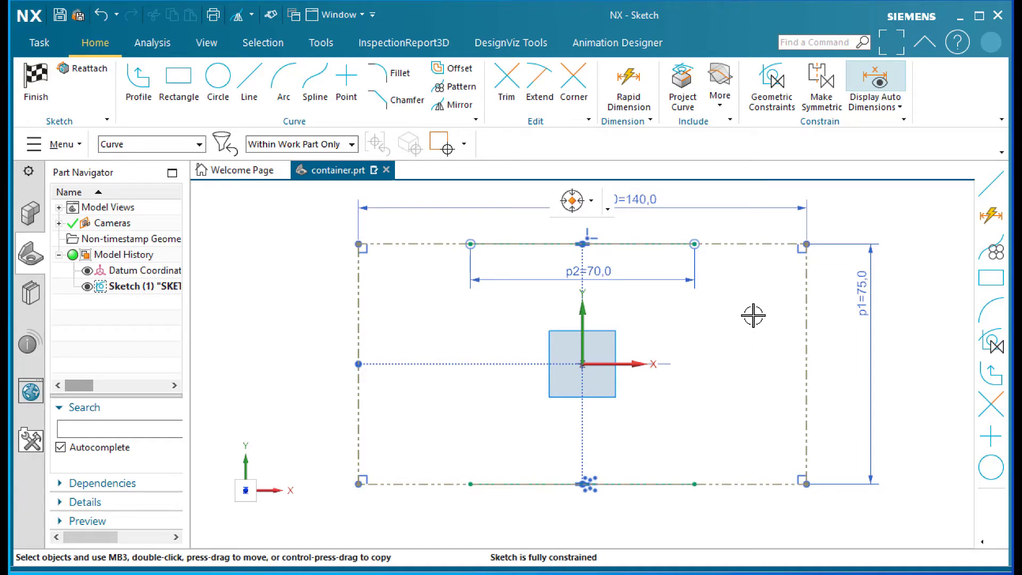
Start a Studio Spline at the top line's left end with G2 continuity, through the left-edge midpoint.
click(313, 87)
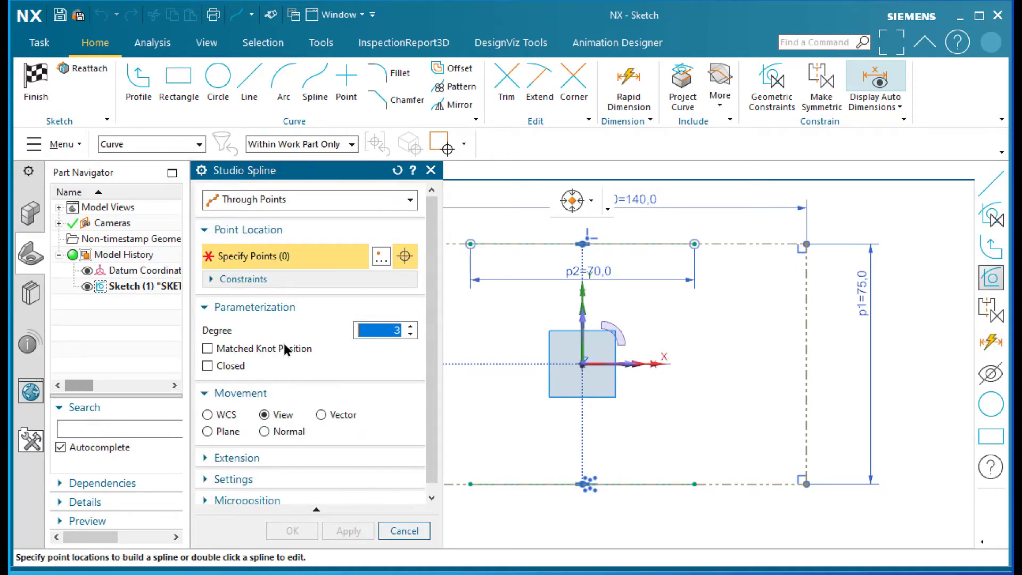
drag(429, 287, 428, 326)
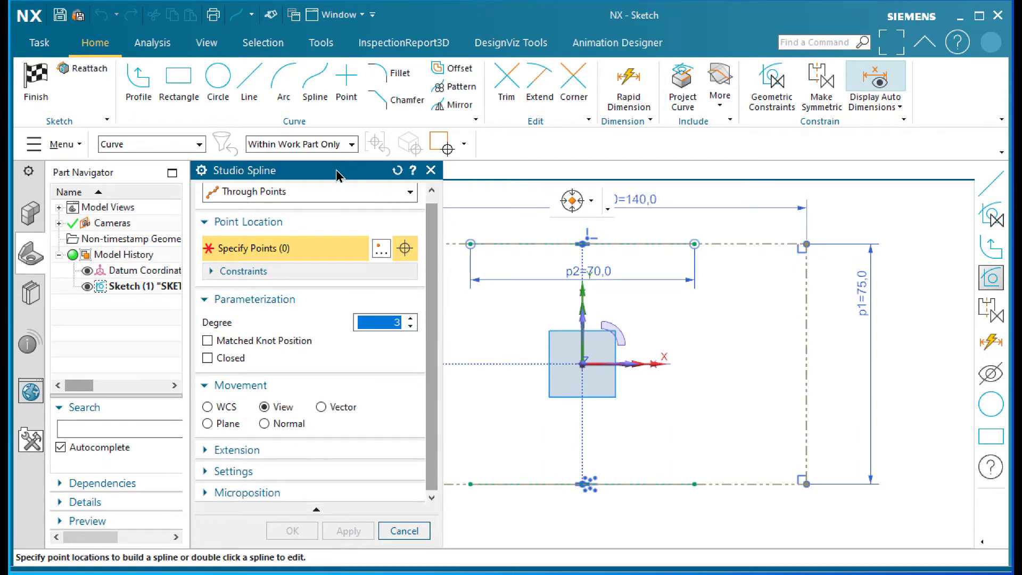
drag(336, 176, 194, 170)
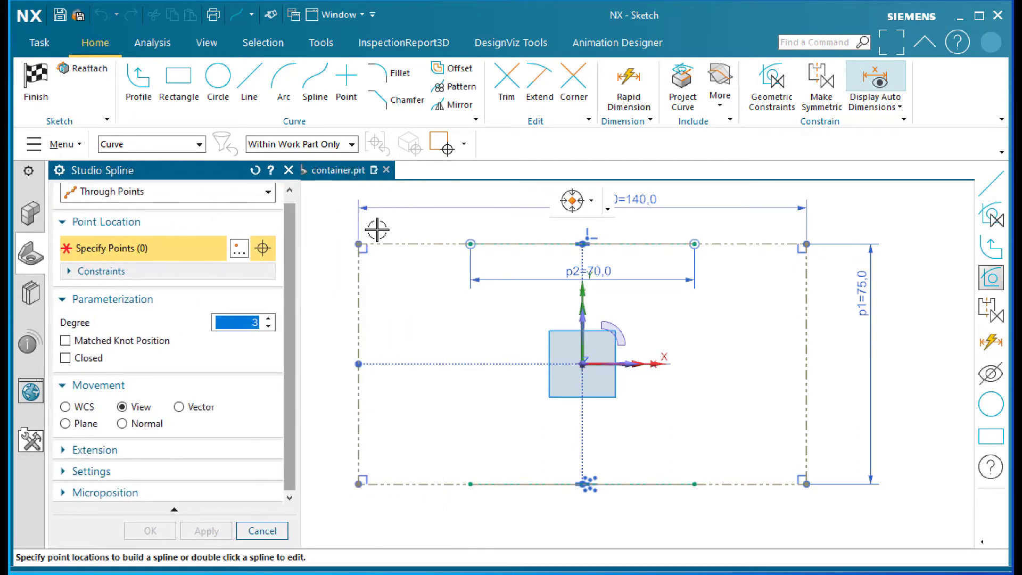
click(472, 242)
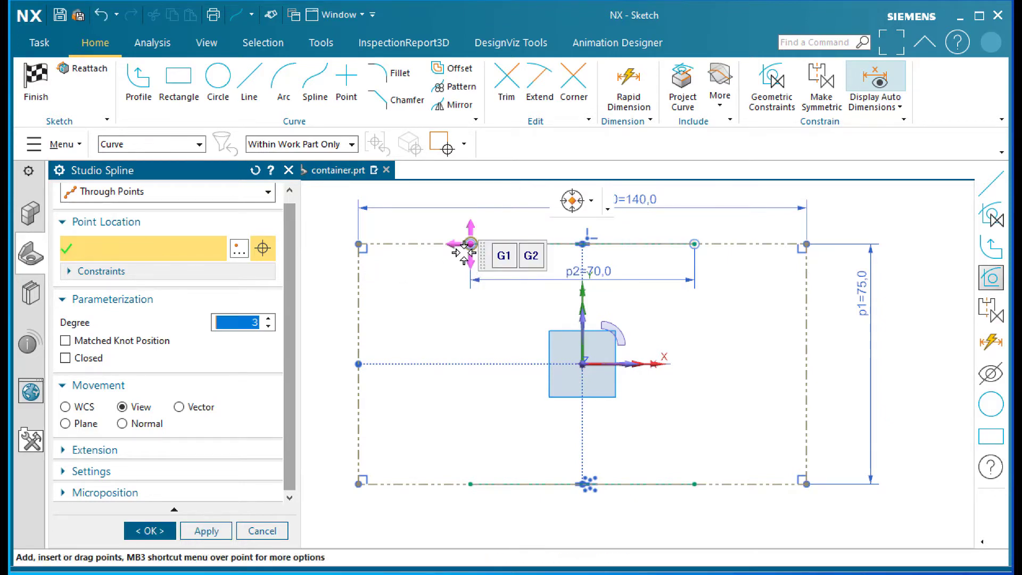
click(531, 257)
click(356, 363)
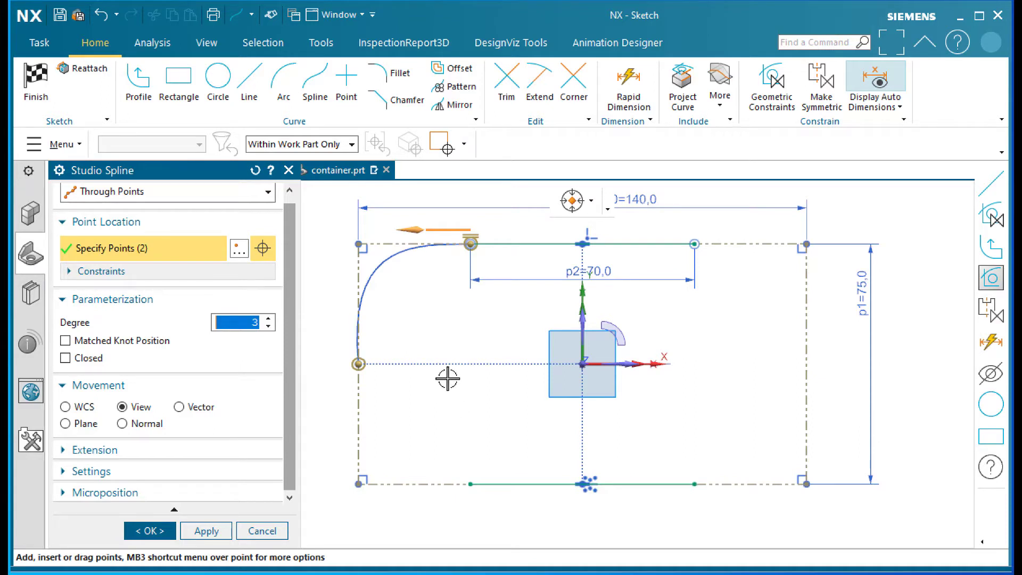
Abandon the spline, then hide the rectangle's top and bottom reference lines with Ctrl+B.
key(ctrl+z)
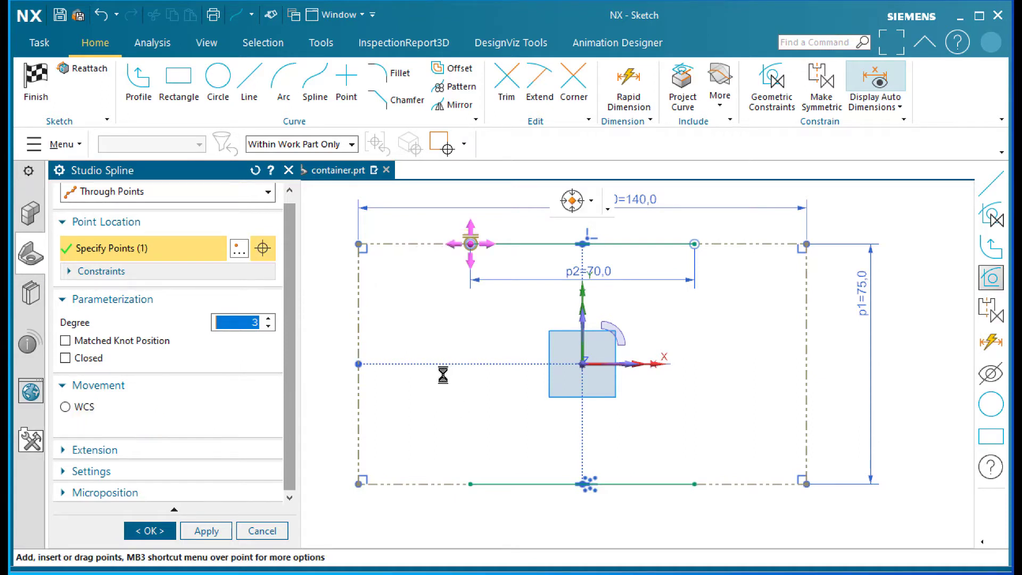
key(Escape)
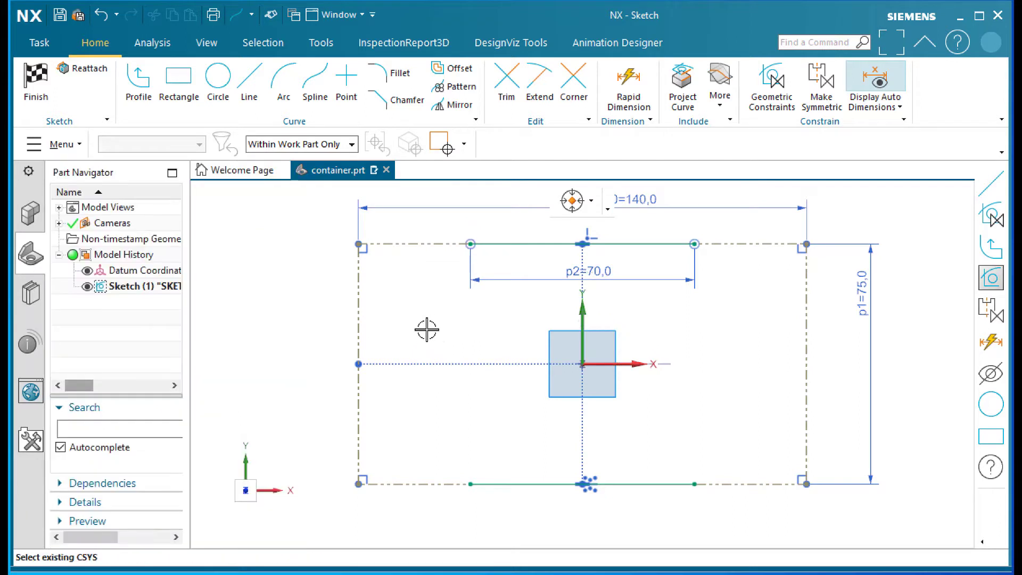
key(ctrl+b)
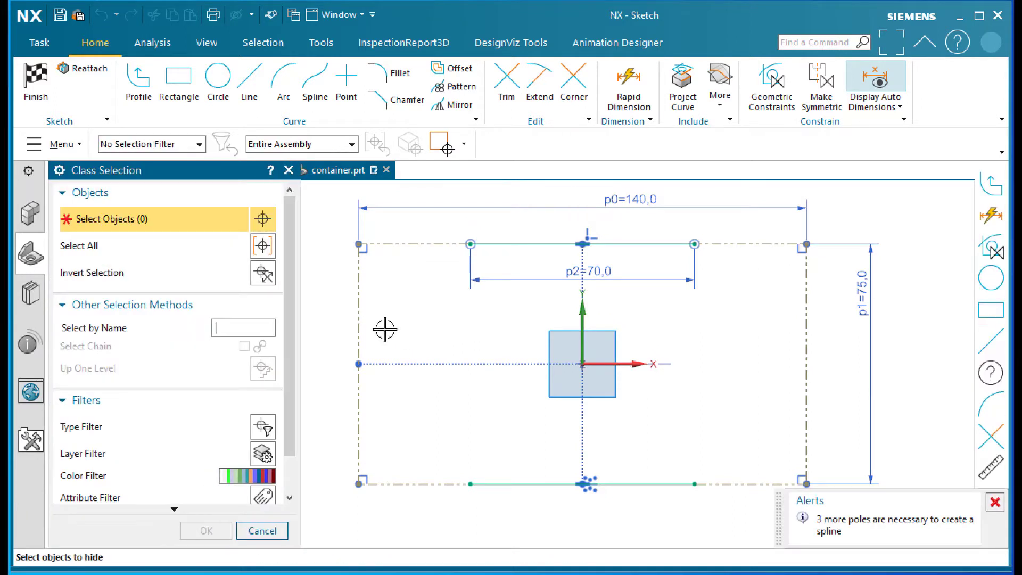
click(359, 319)
click(437, 484)
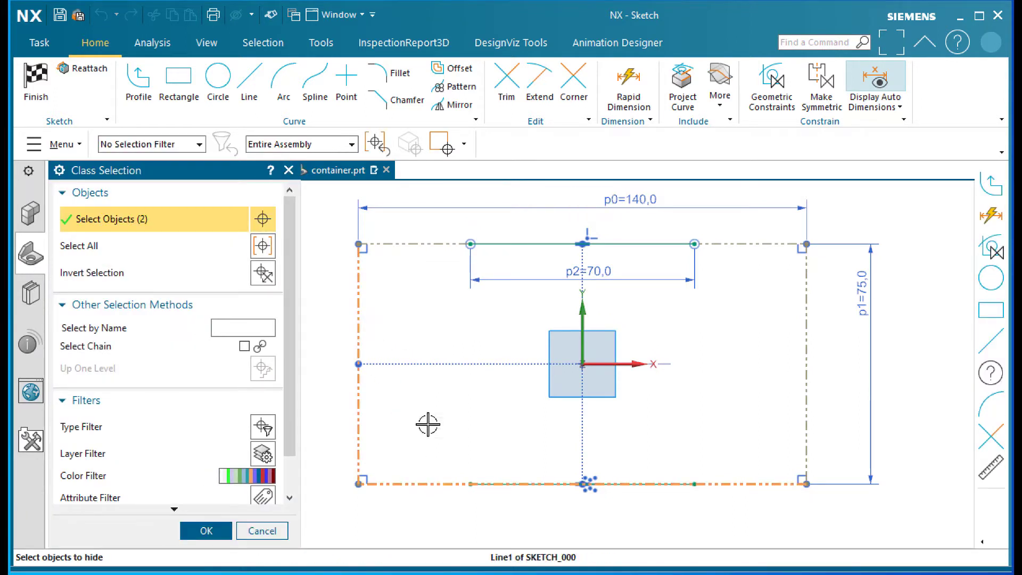
click(404, 244)
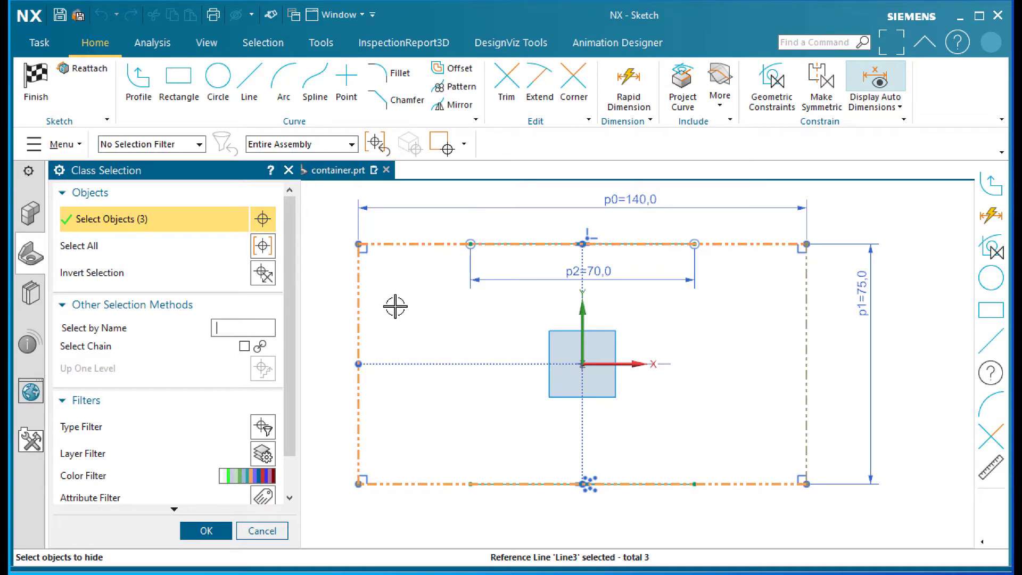
click(806, 322)
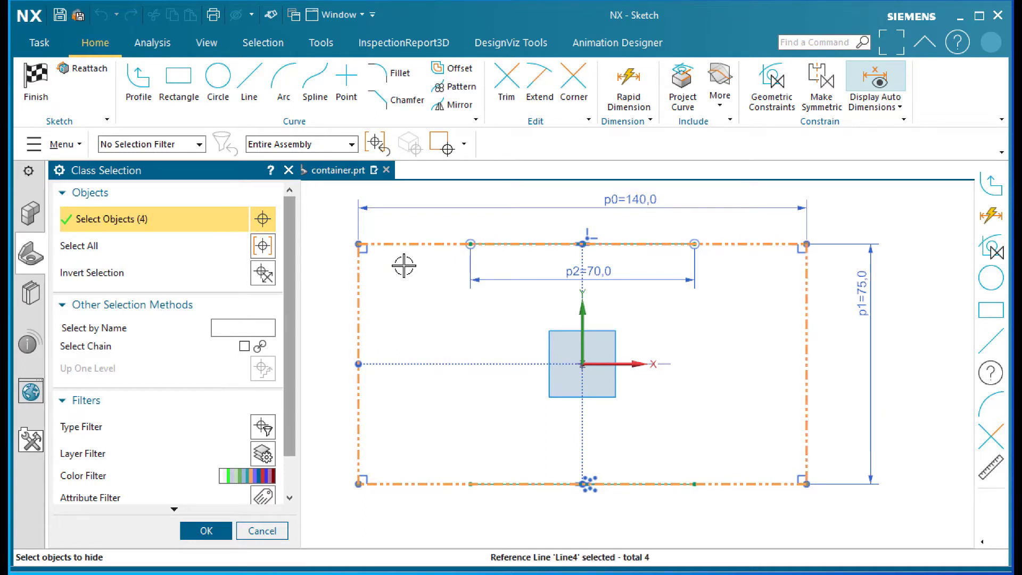
shift+click(359, 327)
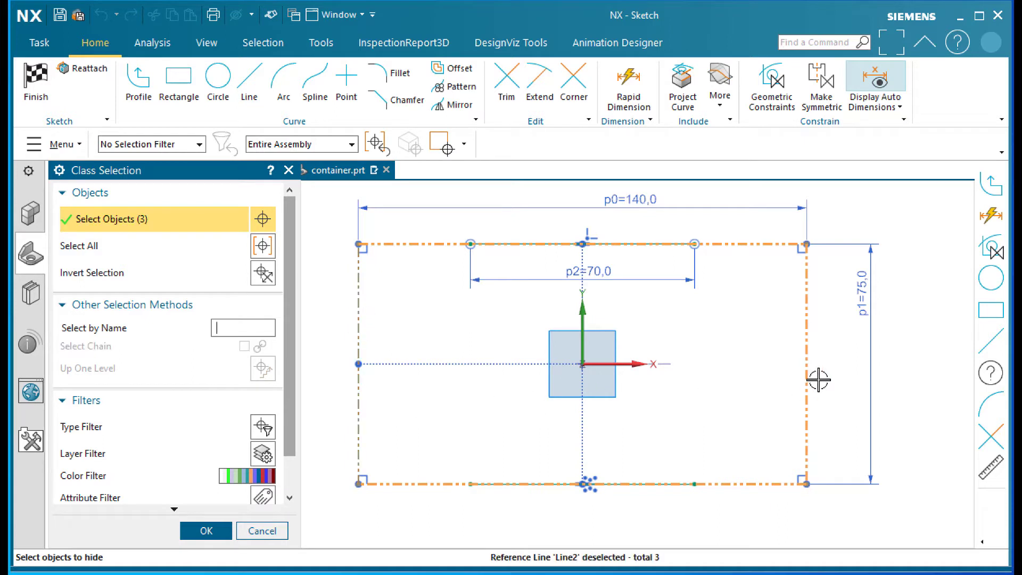
click(206, 530)
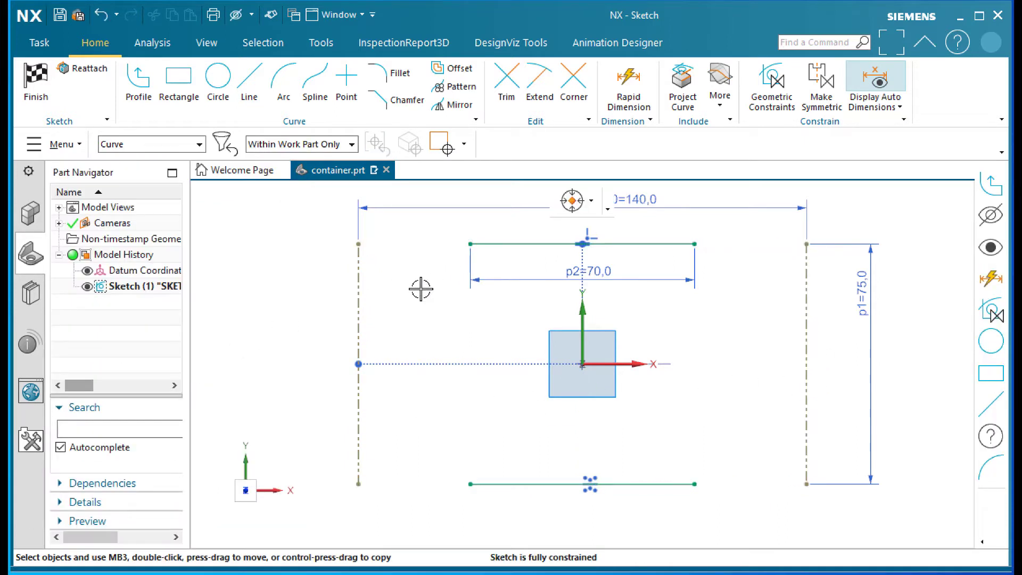
Create a G2 spline from the top line's end through the left midpoint to the bottom line's end.
click(250, 88)
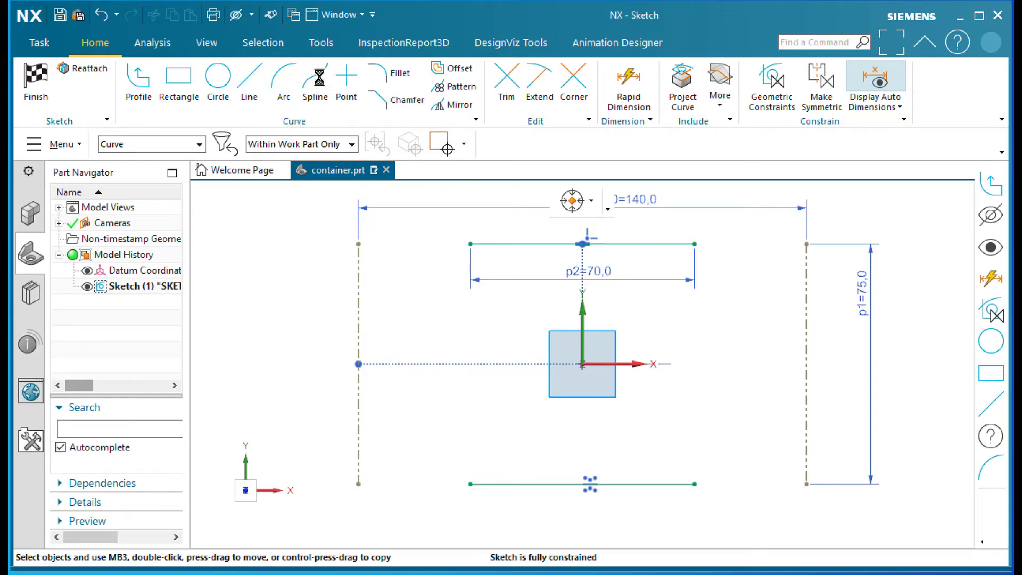
click(470, 243)
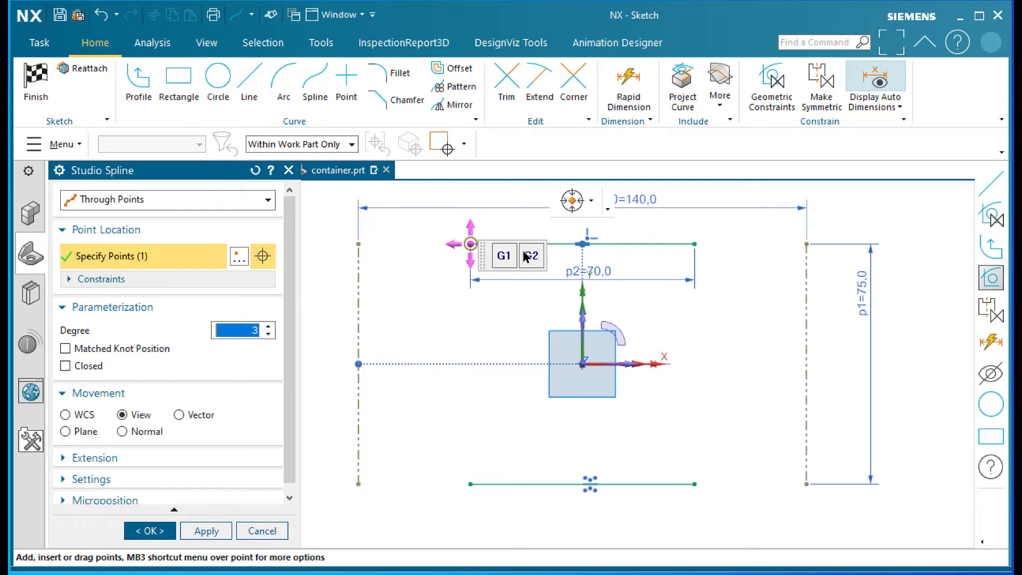
click(358, 362)
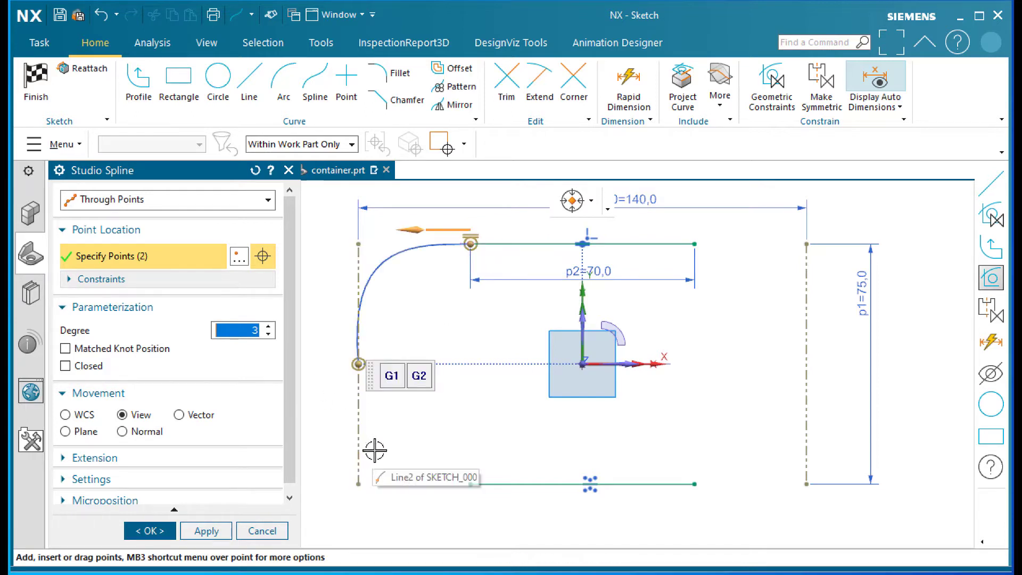
right_click(358, 364)
click(417, 451)
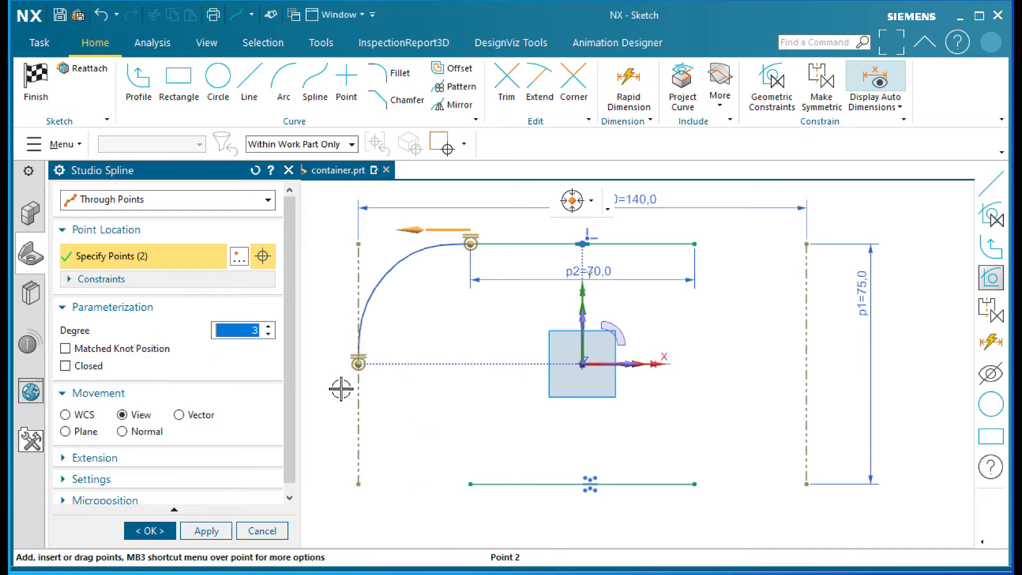
click(470, 483)
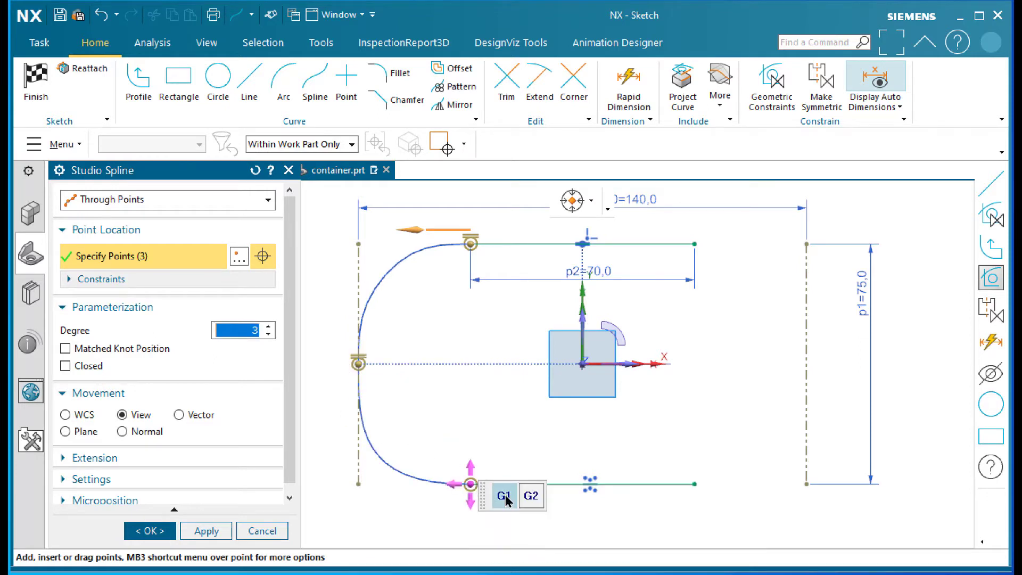
click(531, 496)
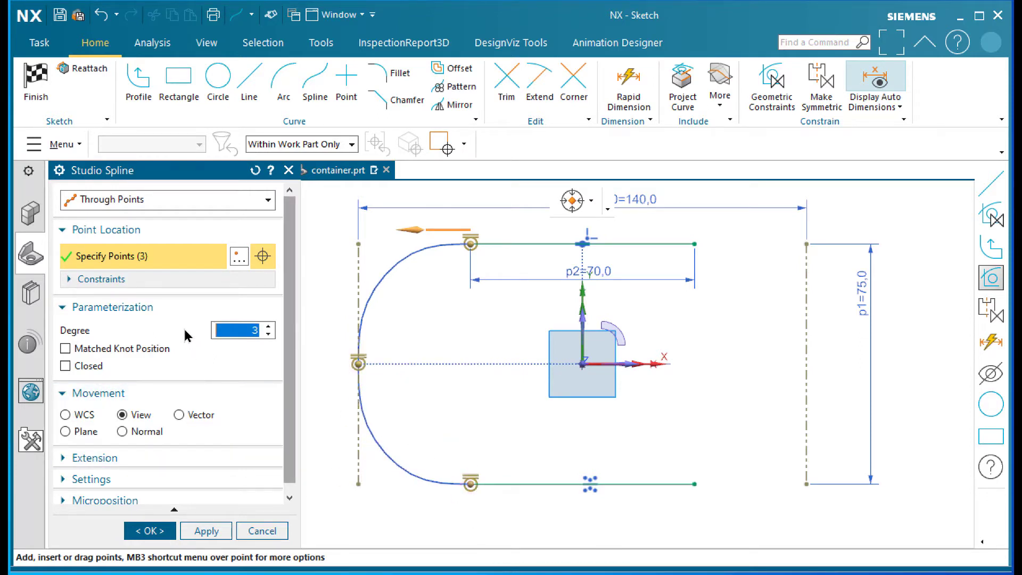
click(206, 530)
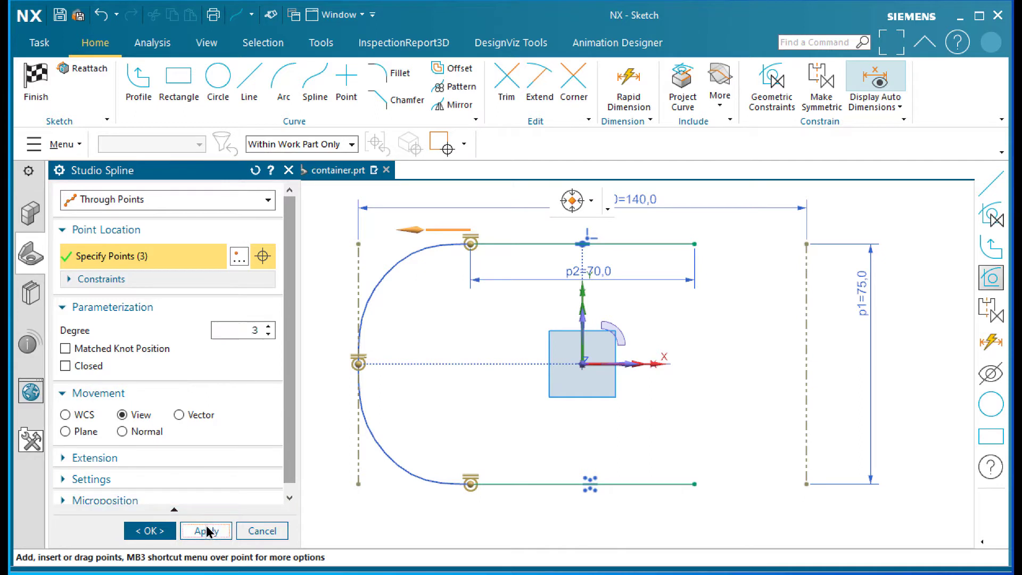
click(509, 331)
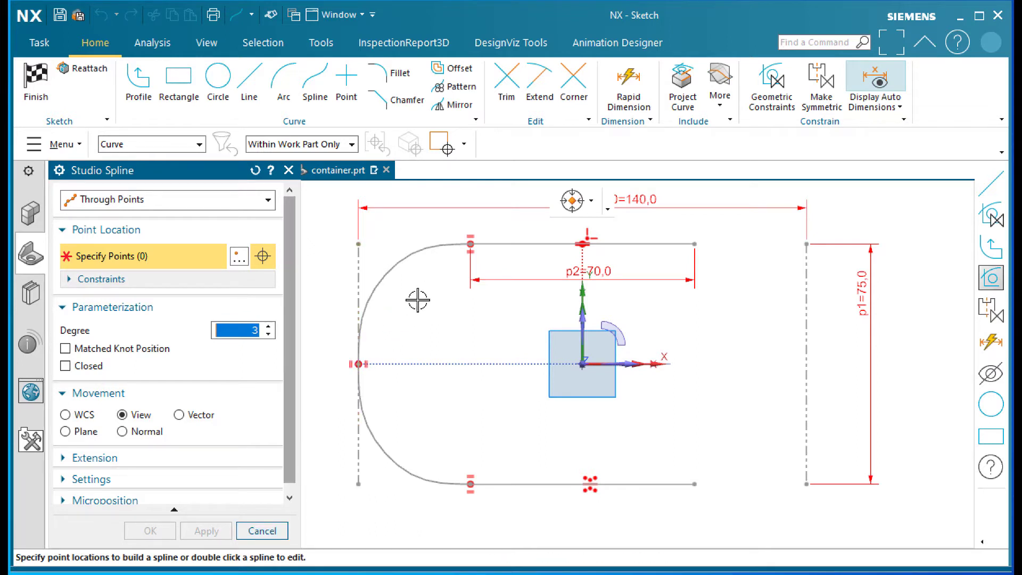
Redraw the spline via top-line end, left-line midpoint and bottom-line end, accepting the overconstraint warning.
click(262, 530)
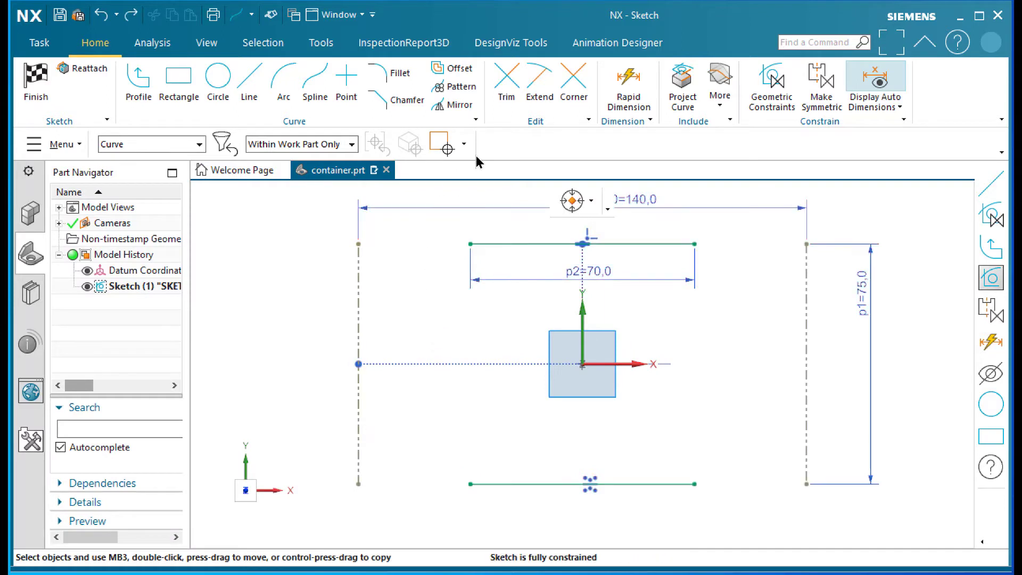
click(313, 75)
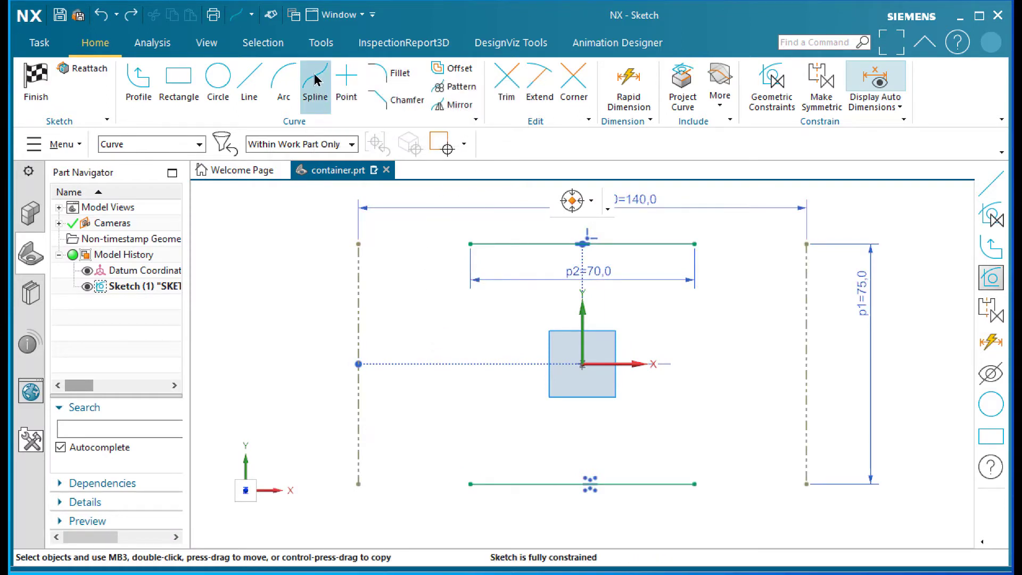
click(470, 244)
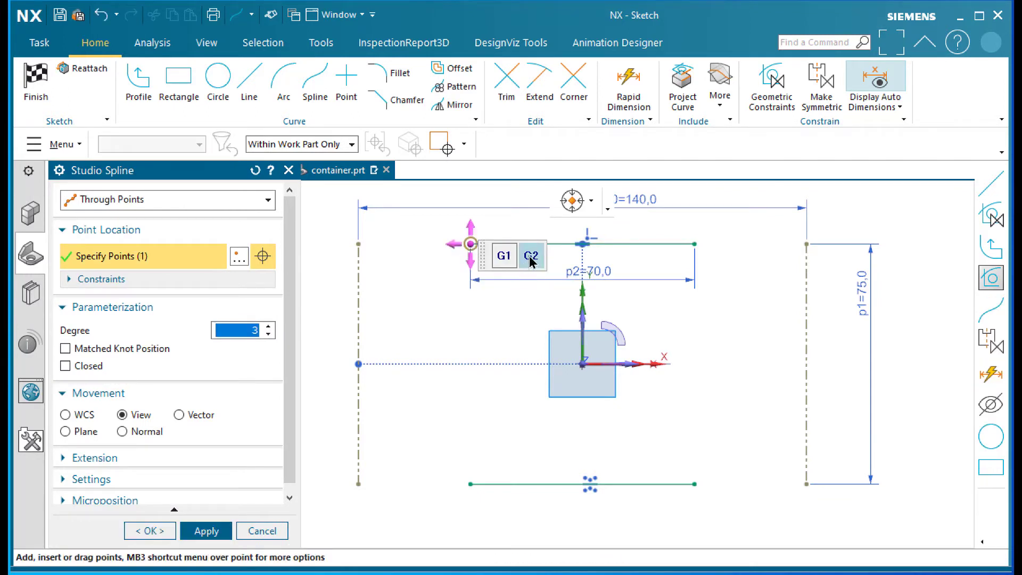
click(358, 363)
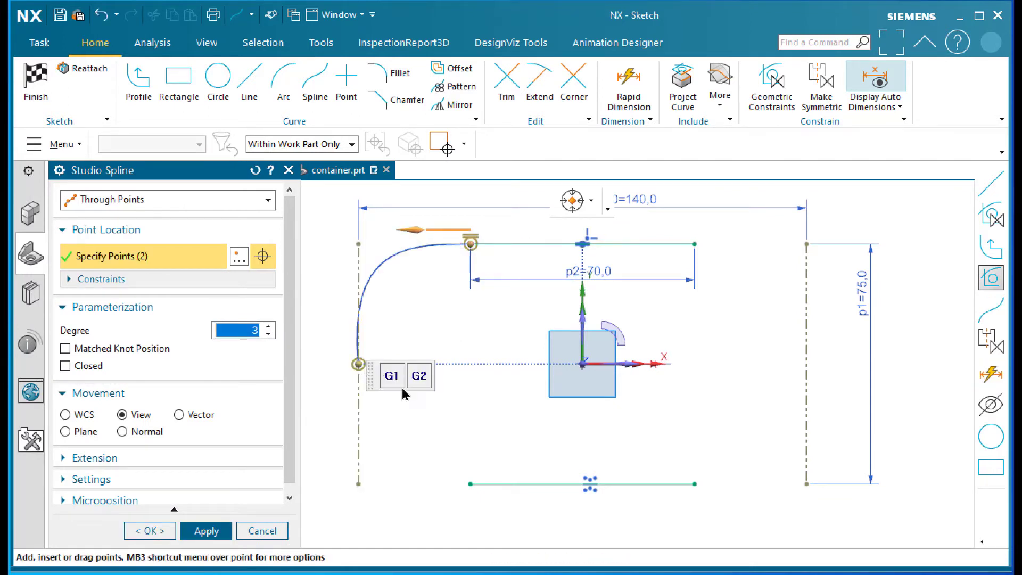
click(470, 484)
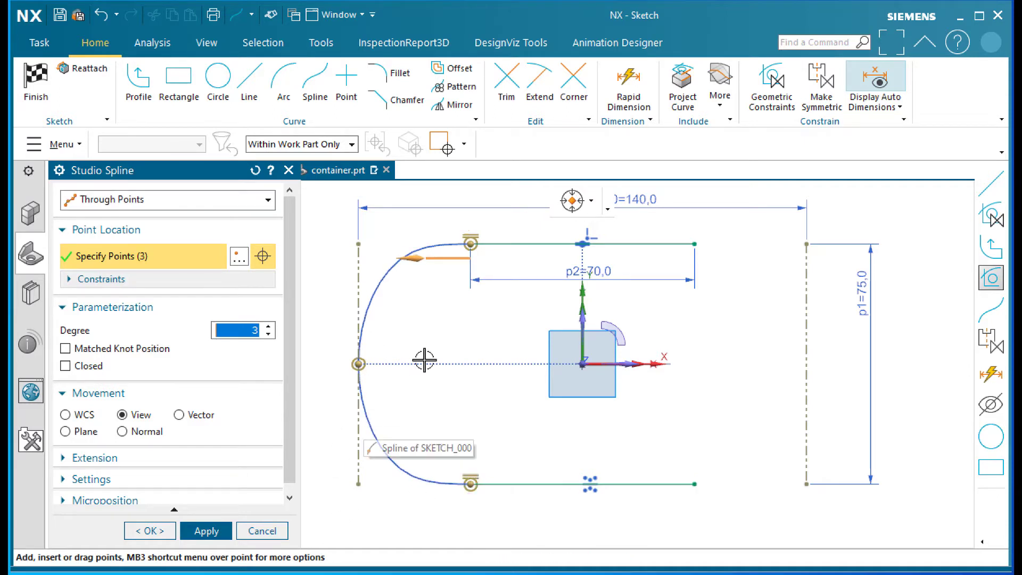
click(213, 532)
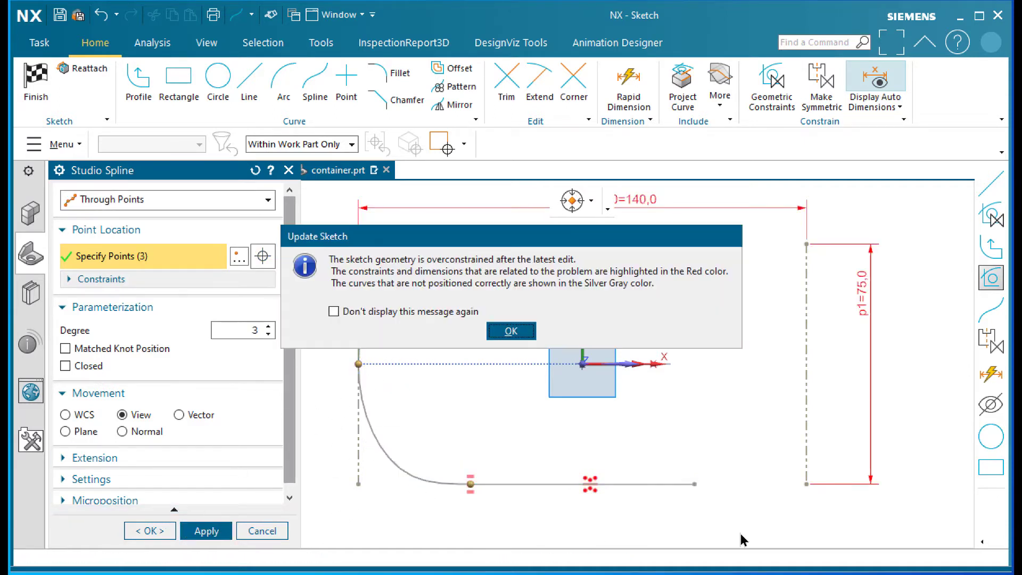
click(512, 330)
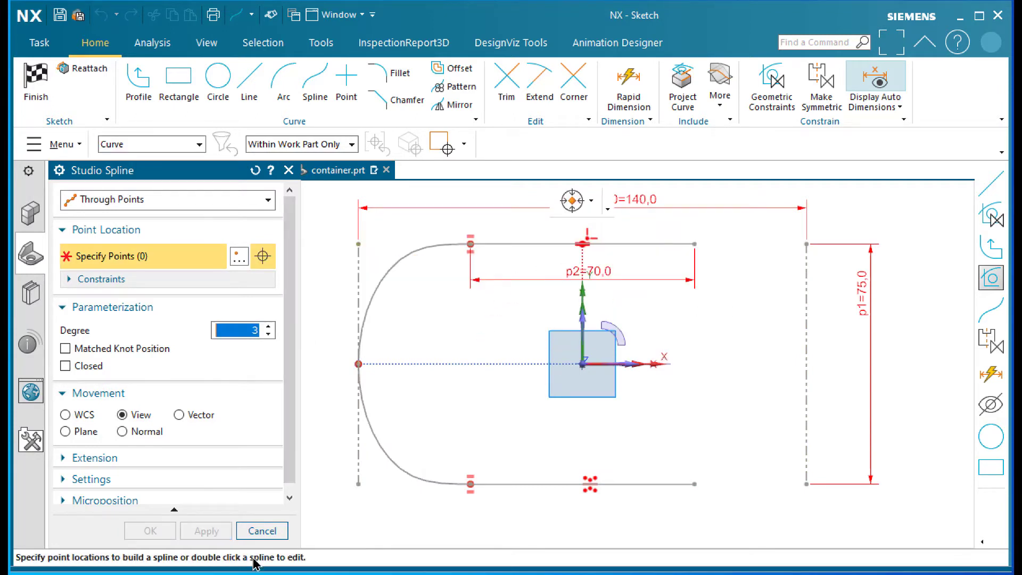
click(251, 530)
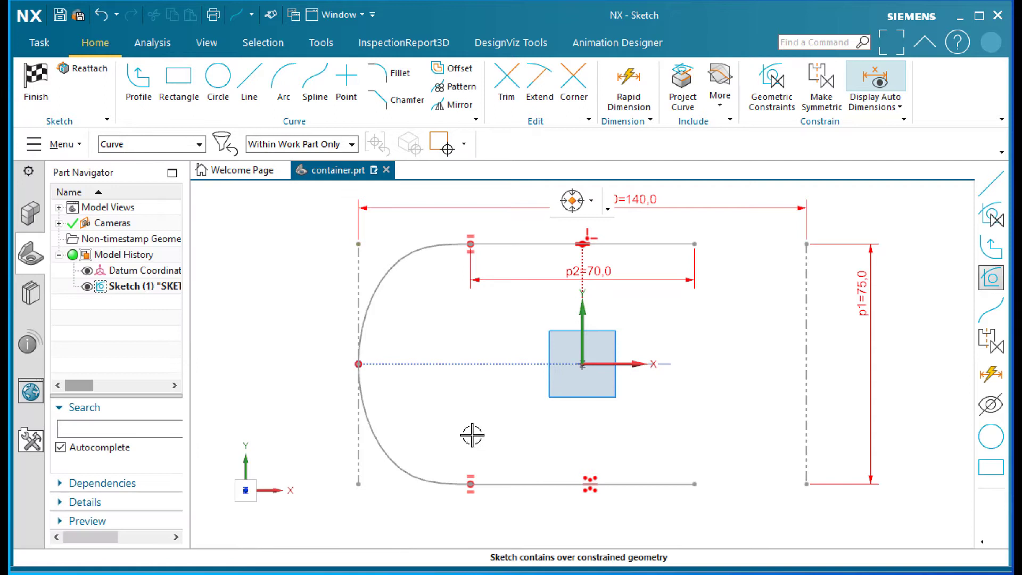
Undo the spline, place points at both vertical lines' midpoints, and finish Sketch (1).
key(ctrl+z)
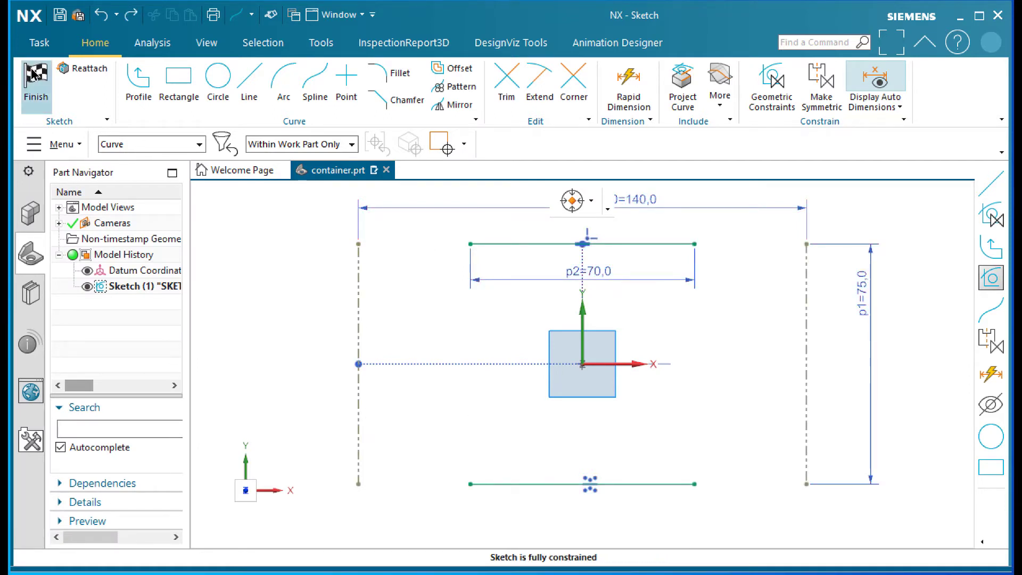
click(346, 85)
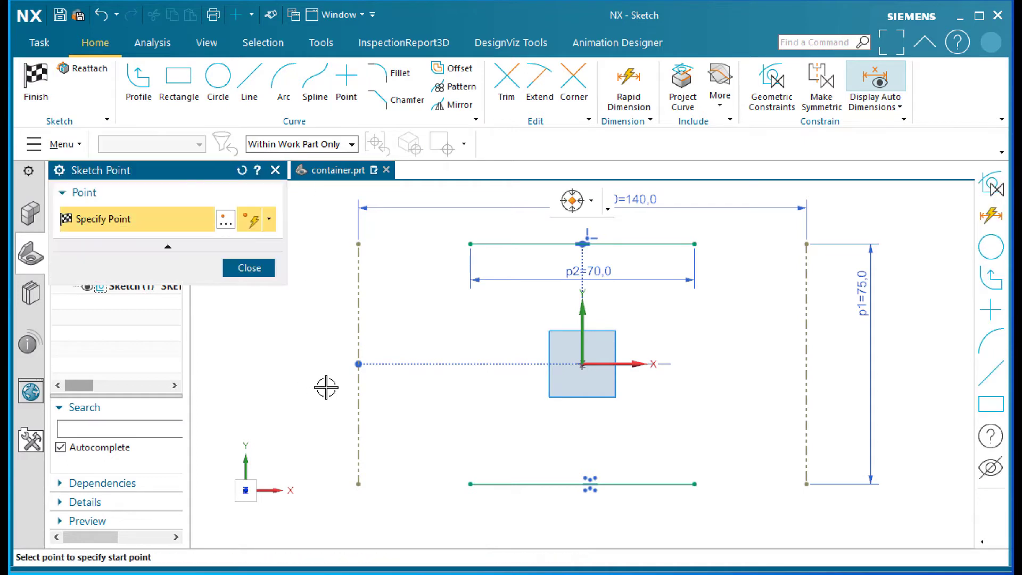
click(359, 364)
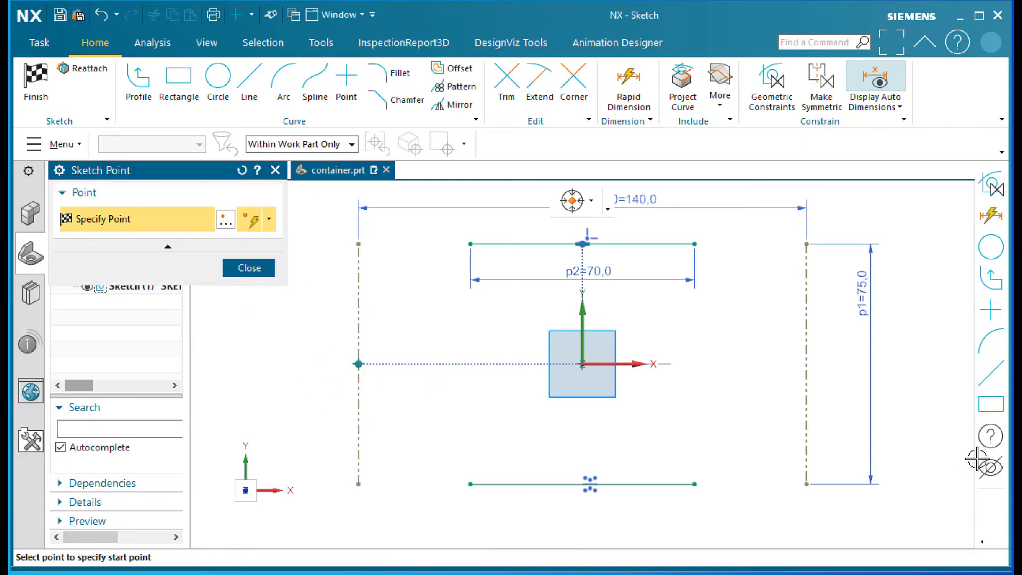
click(806, 363)
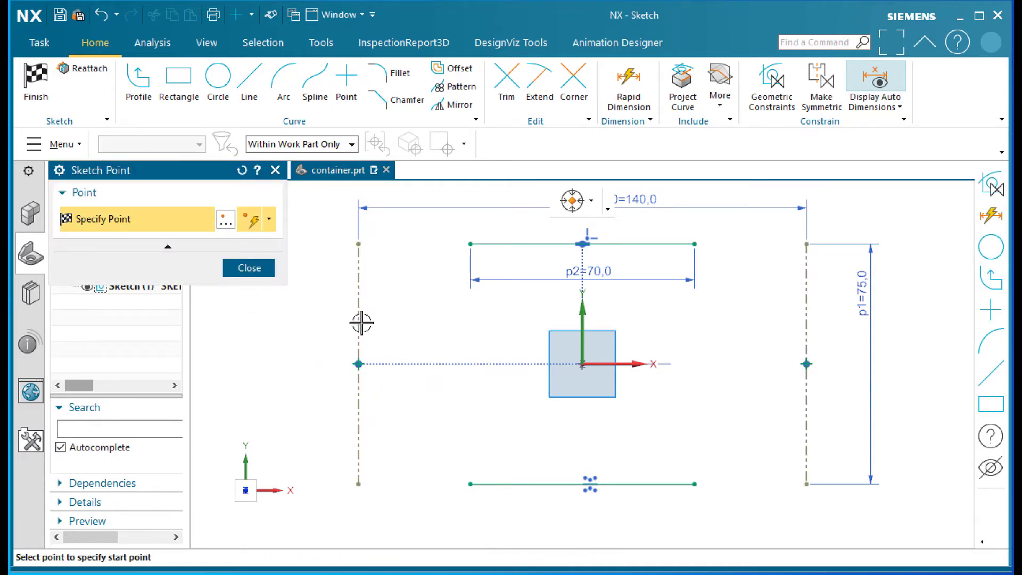
click(248, 268)
click(36, 78)
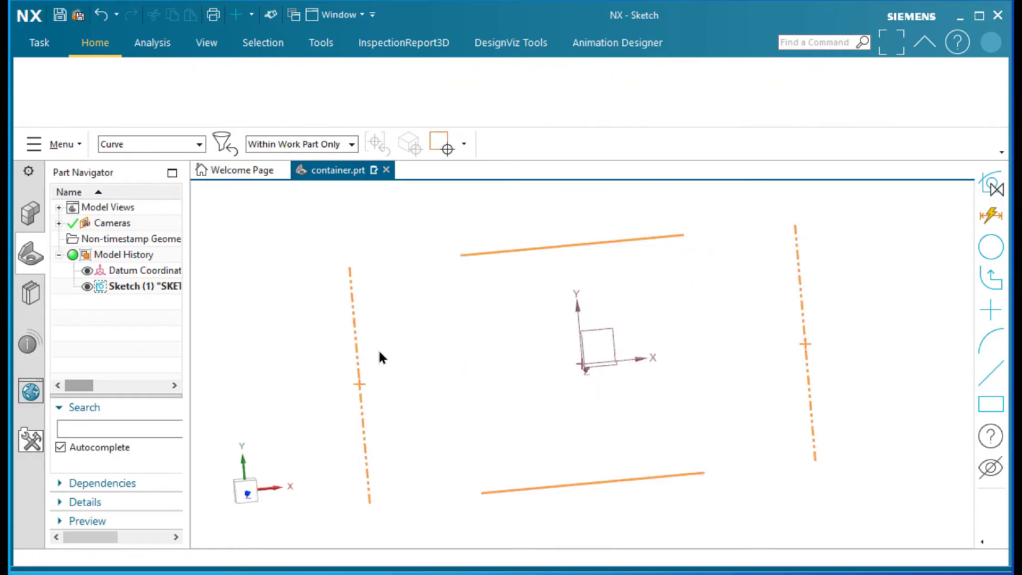
key(Escape)
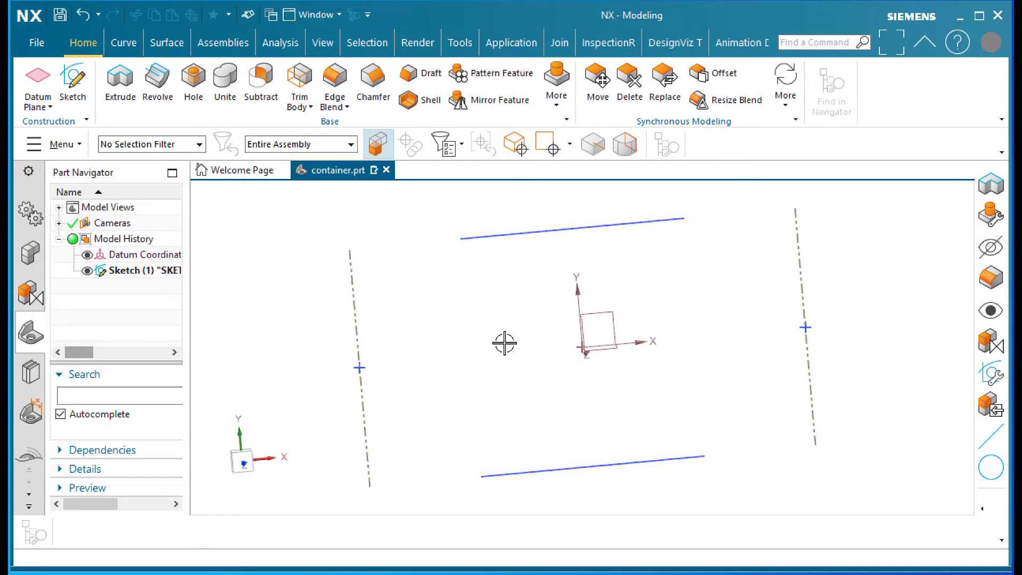
Join the left ends of the top and bottom lines with a degree-5 spline through the left midpoint, G2 at both ends.
click(127, 44)
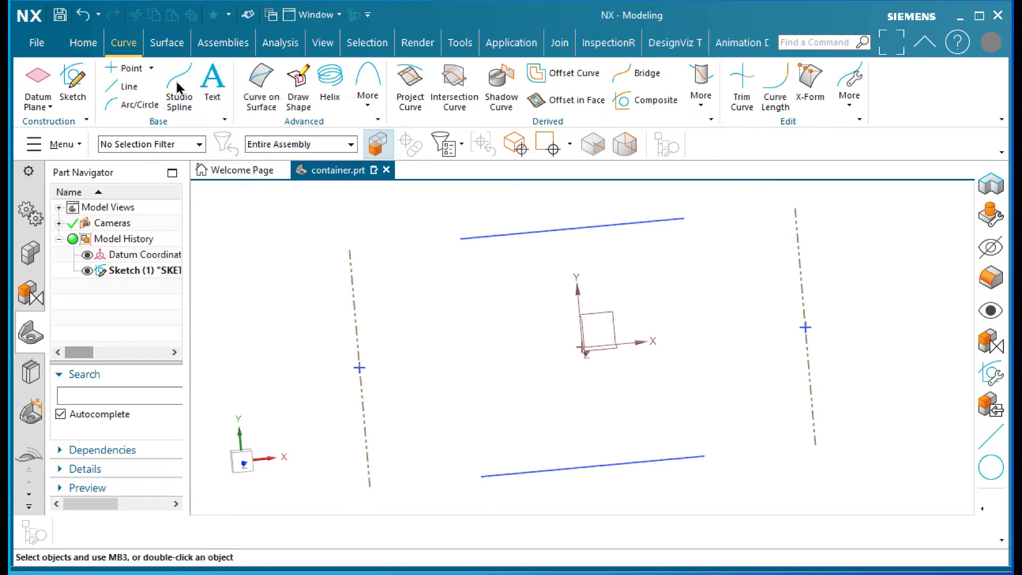
click(461, 238)
click(521, 249)
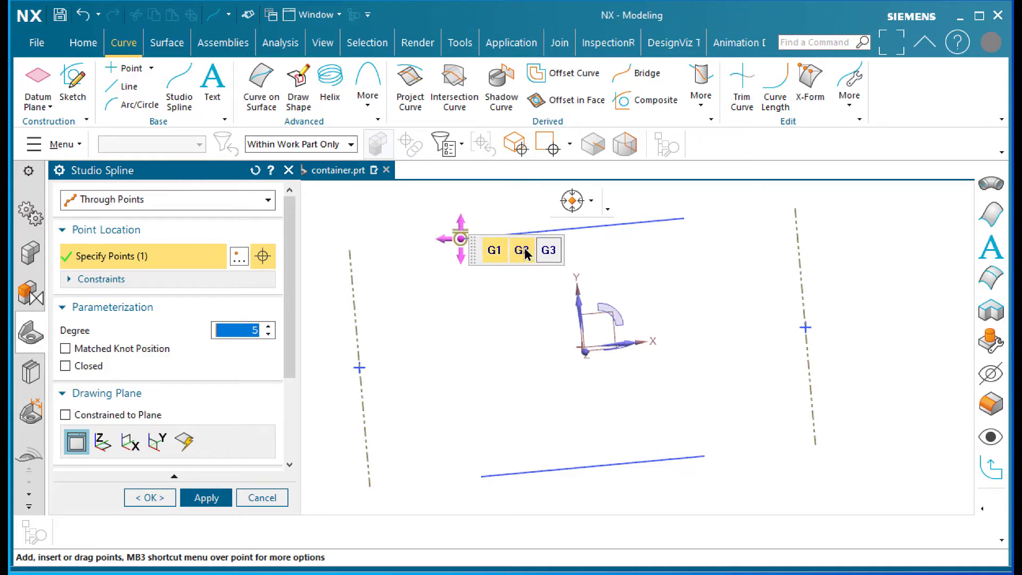
click(361, 366)
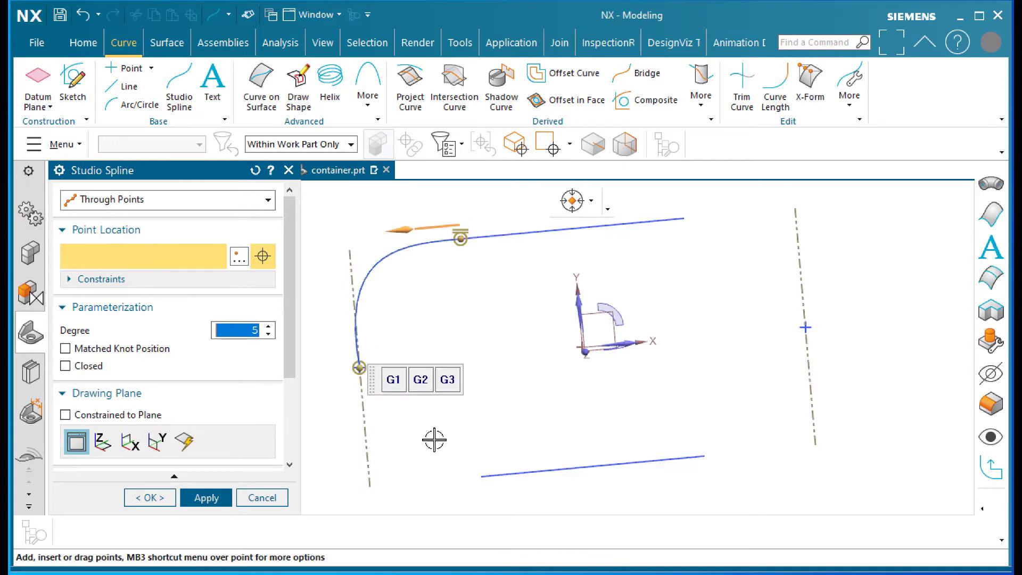
click(480, 477)
click(545, 492)
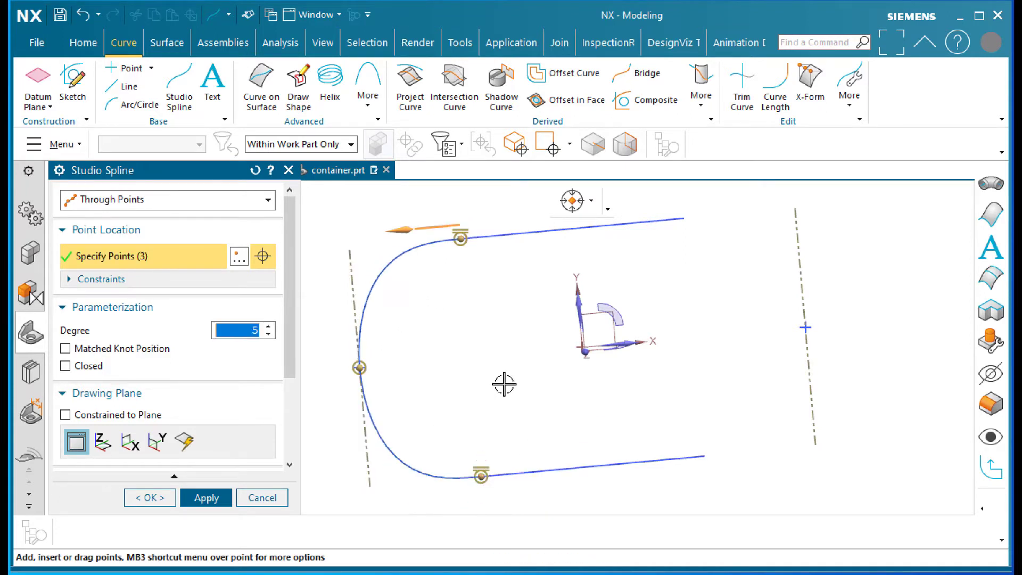
click(204, 497)
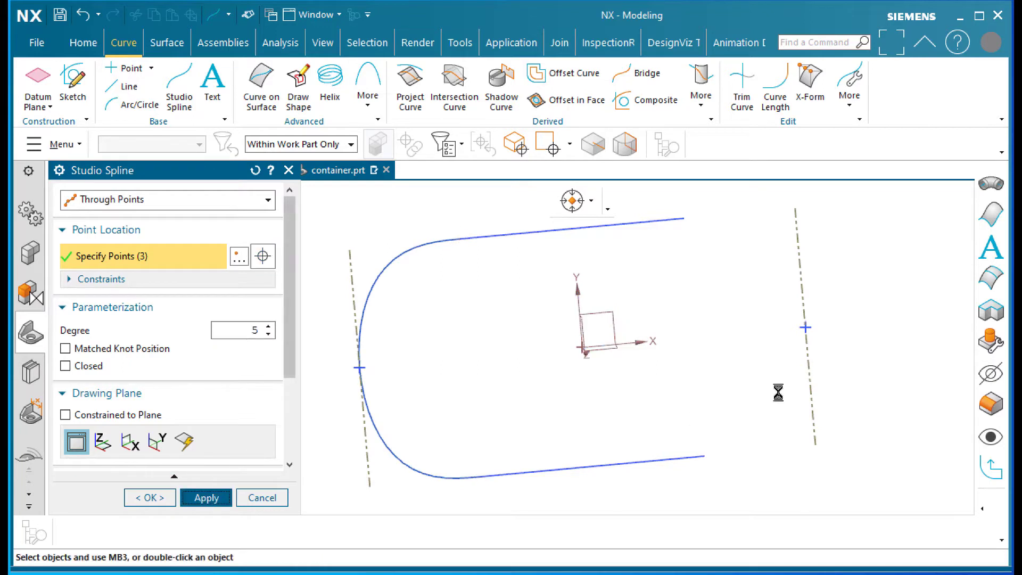
Add the matching right-end spline through the right line's midpoint, curvature-continuous with both lines.
click(705, 456)
click(767, 468)
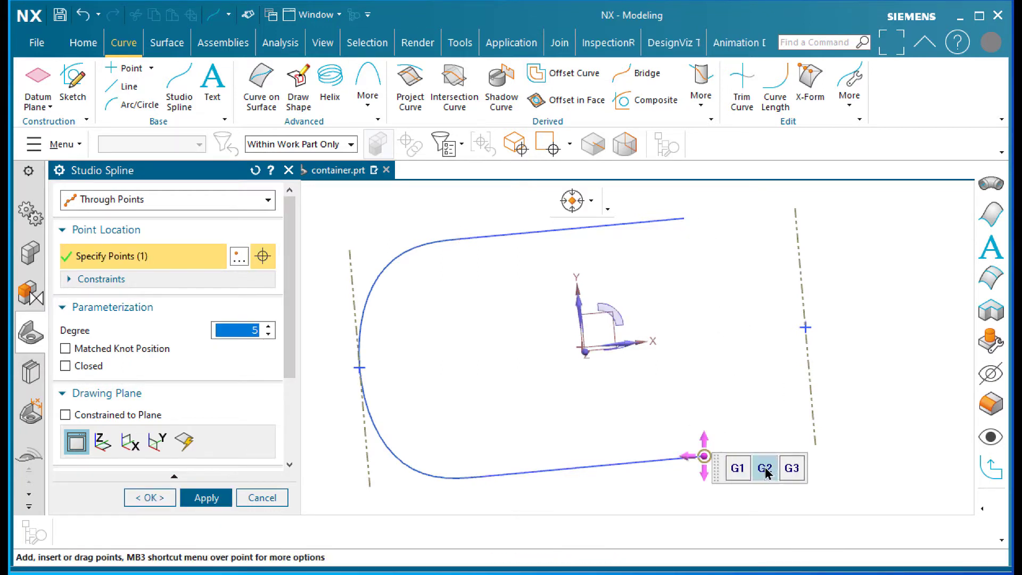
click(809, 328)
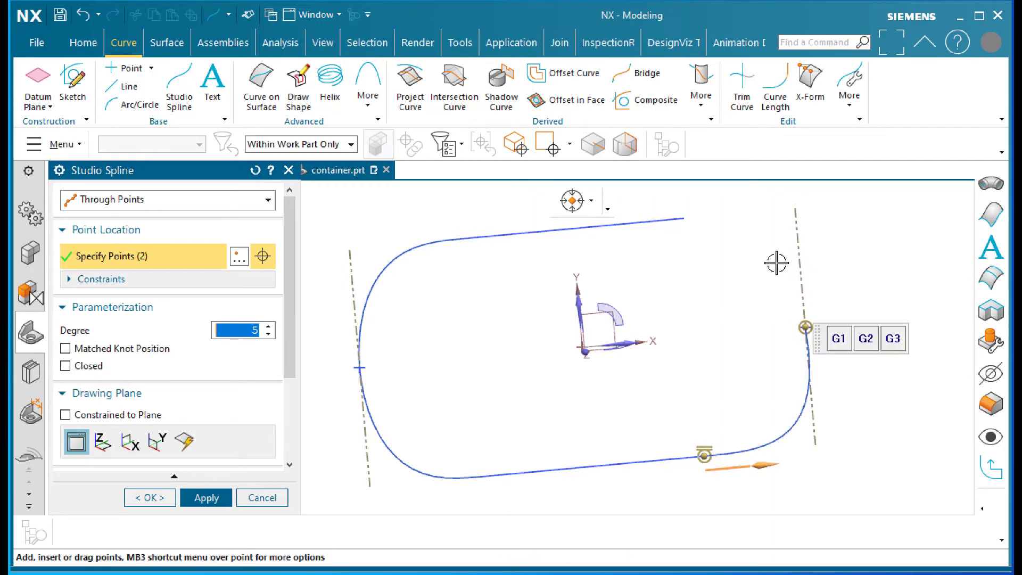
click(685, 218)
click(742, 229)
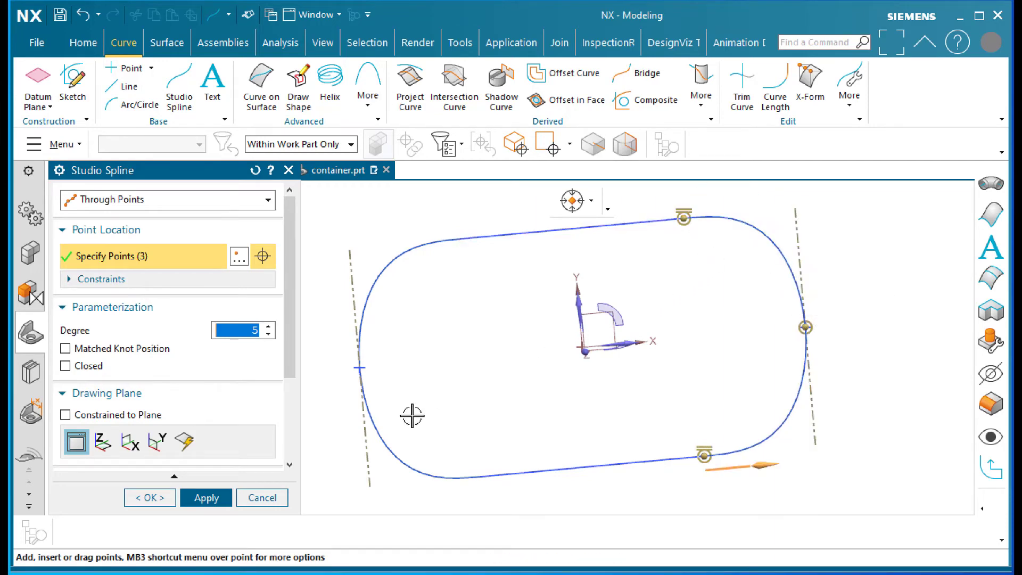
click(150, 497)
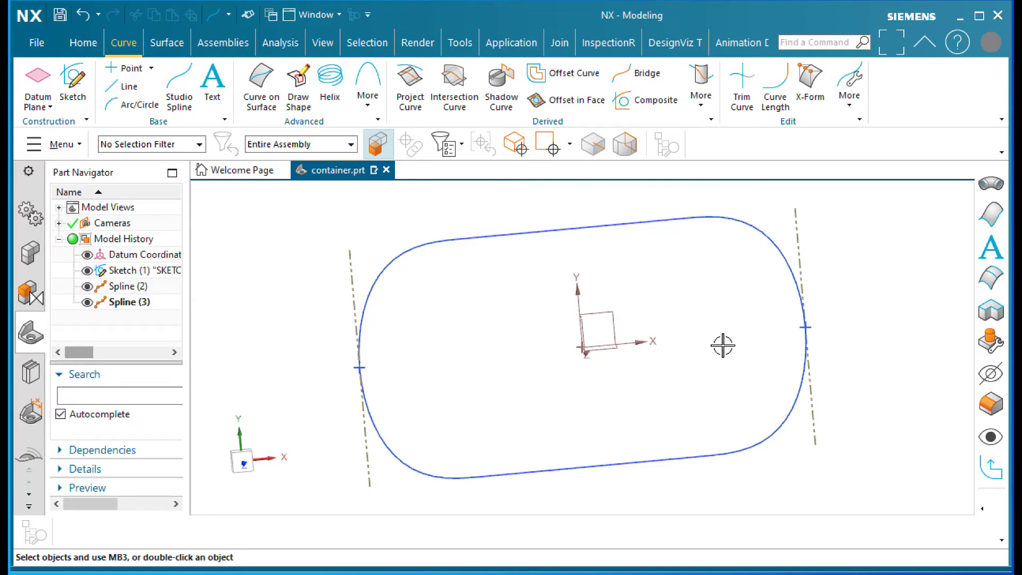
Turn the view to face the outline and reopen Sketch (1) from the Part Navigator.
mouse_move(723, 345)
middle_down()
mouse_move(736, 335)
mouse_move(716, 326)
mouse_move(735, 335)
mouse_move(718, 337)
middle_up()
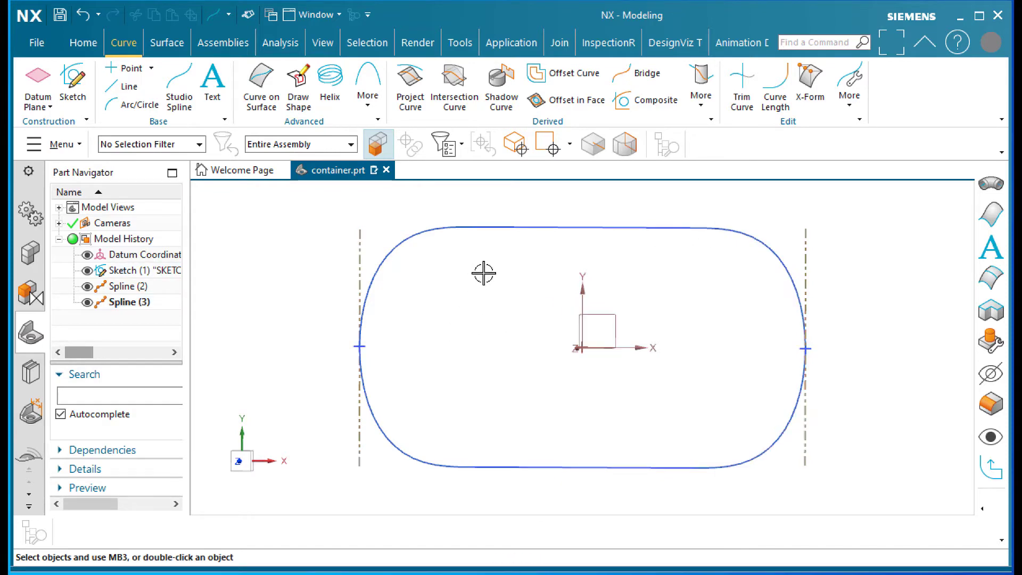
double_click(137, 268)
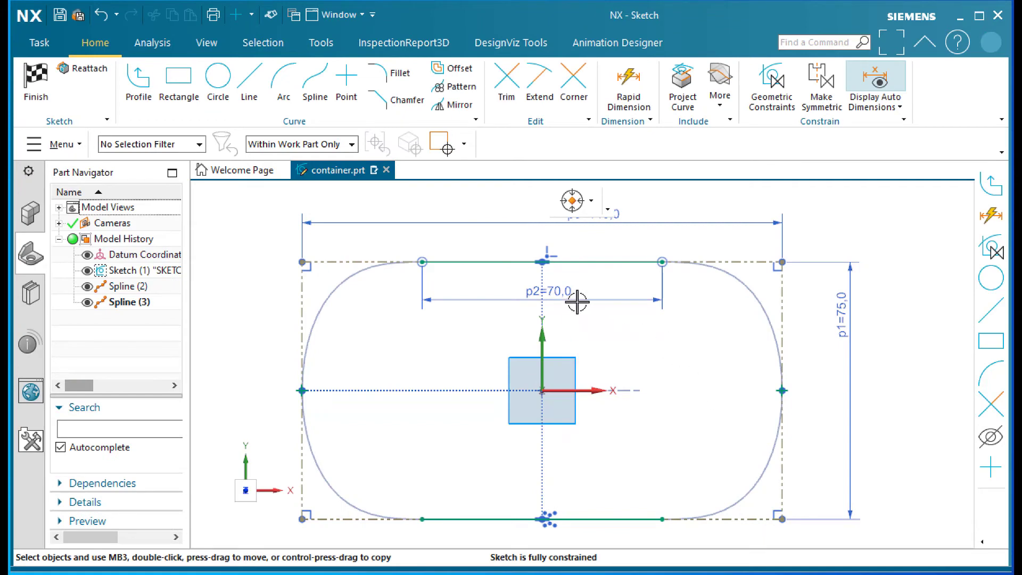
Change the p2 straight-span dimension to 60 and finish the sketch.
double_click(578, 298)
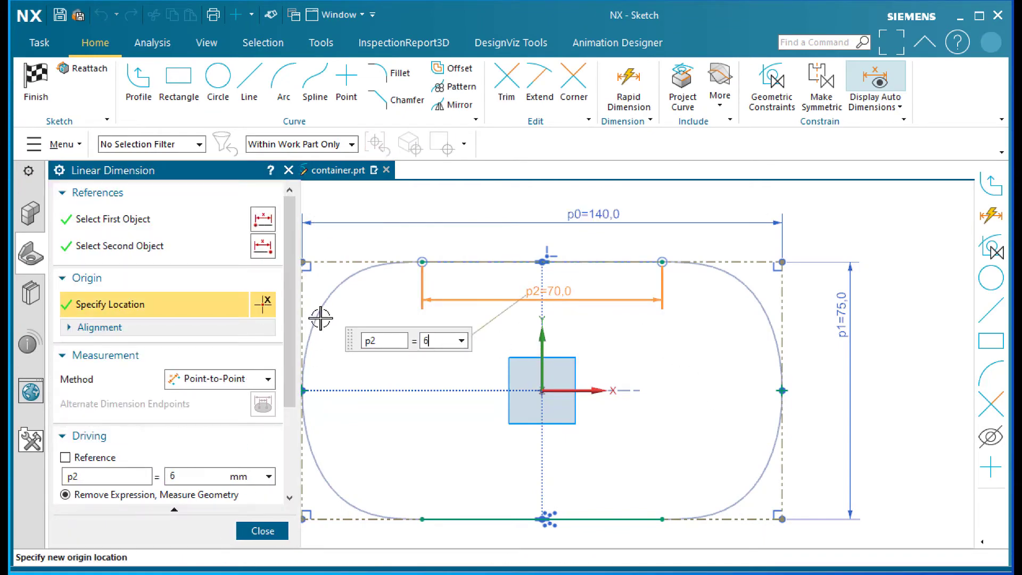
text(60)
key(Return)
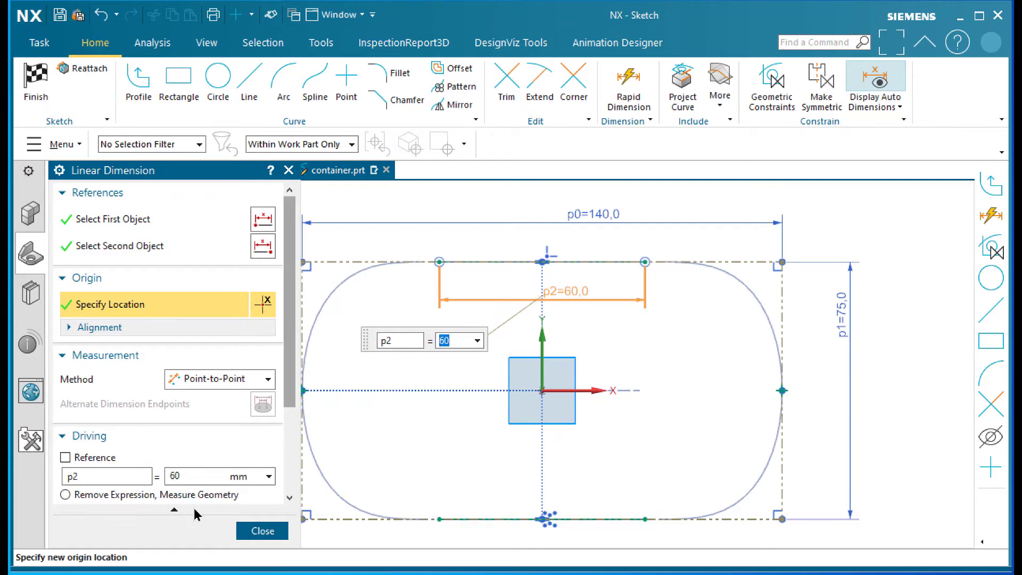
click(261, 531)
click(36, 80)
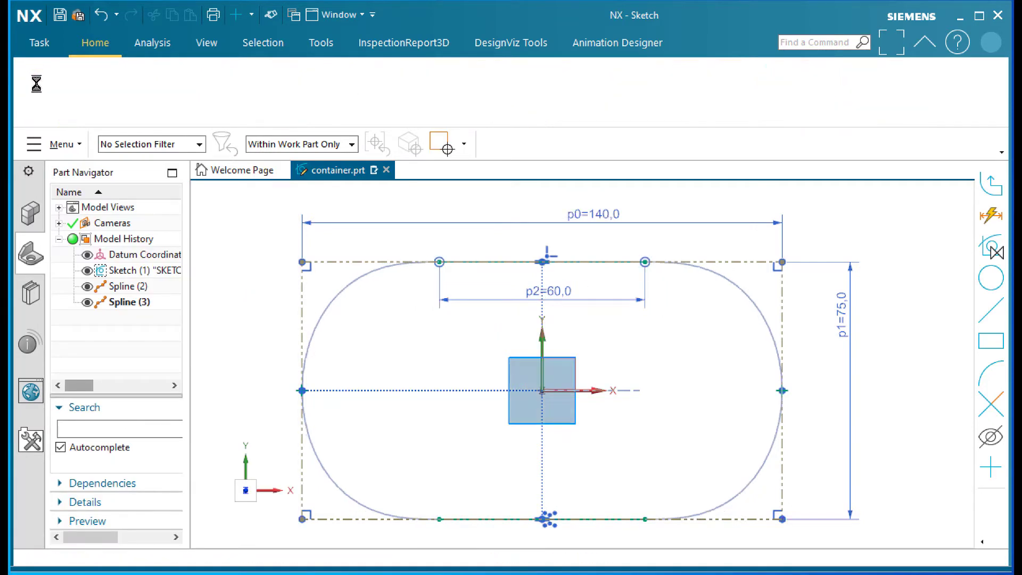
Reopen the outline sketch, set p2 to 50, and finish the sketch.
mouse_move(468, 342)
middle_down()
mouse_move(474, 316)
mouse_move(472, 326)
middle_up()
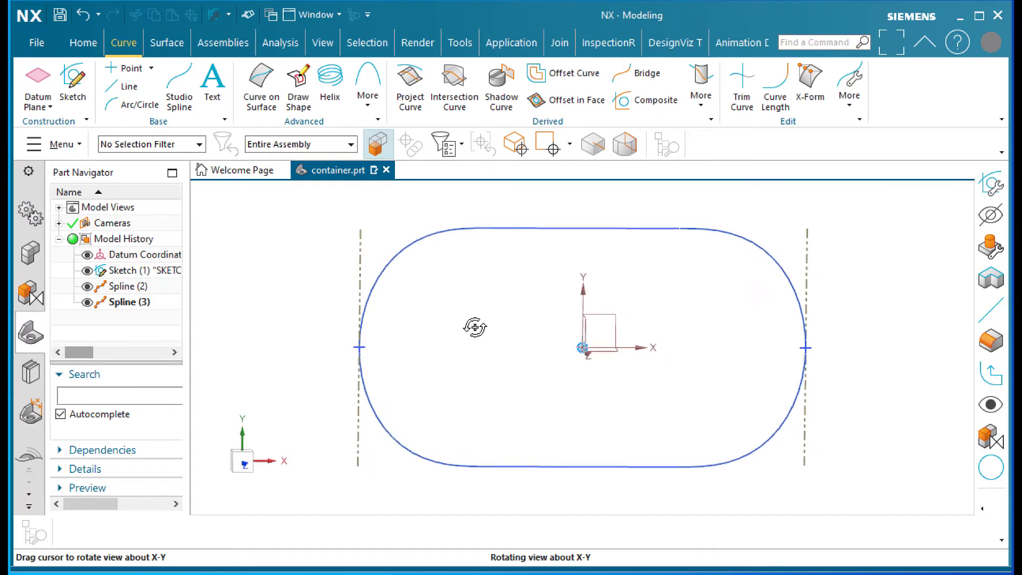
double_click(557, 229)
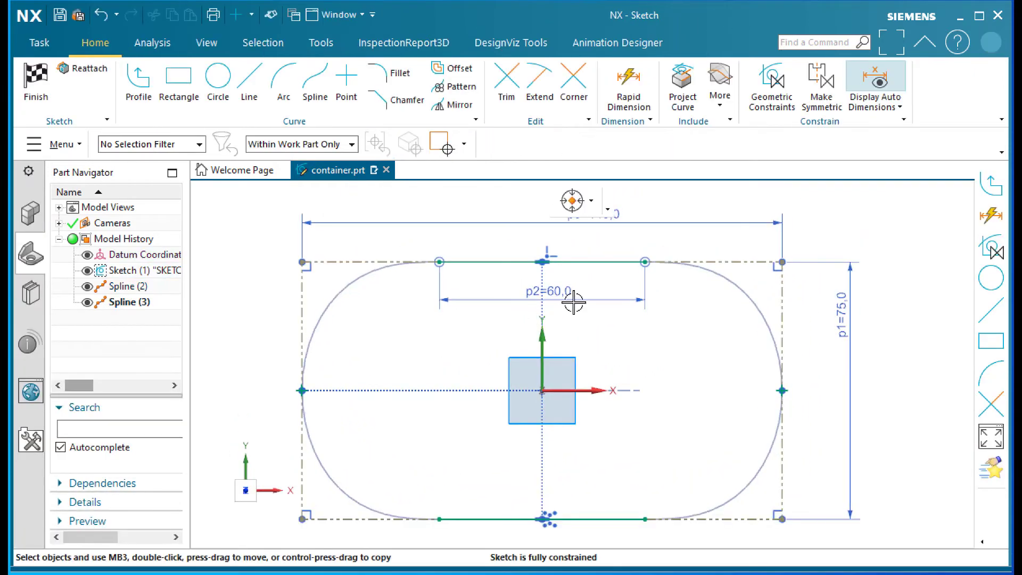
double_click(567, 293)
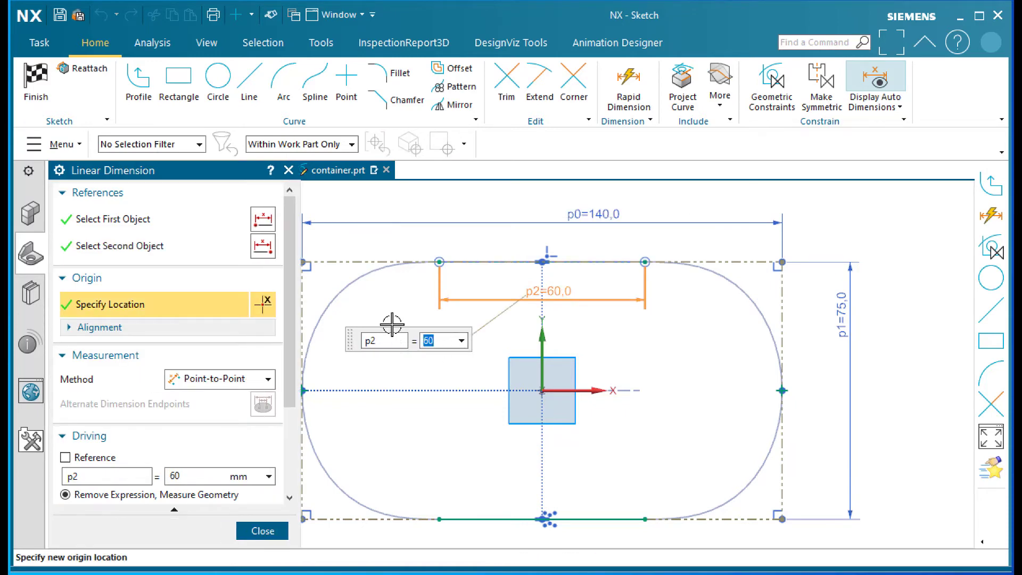
click(263, 531)
click(30, 76)
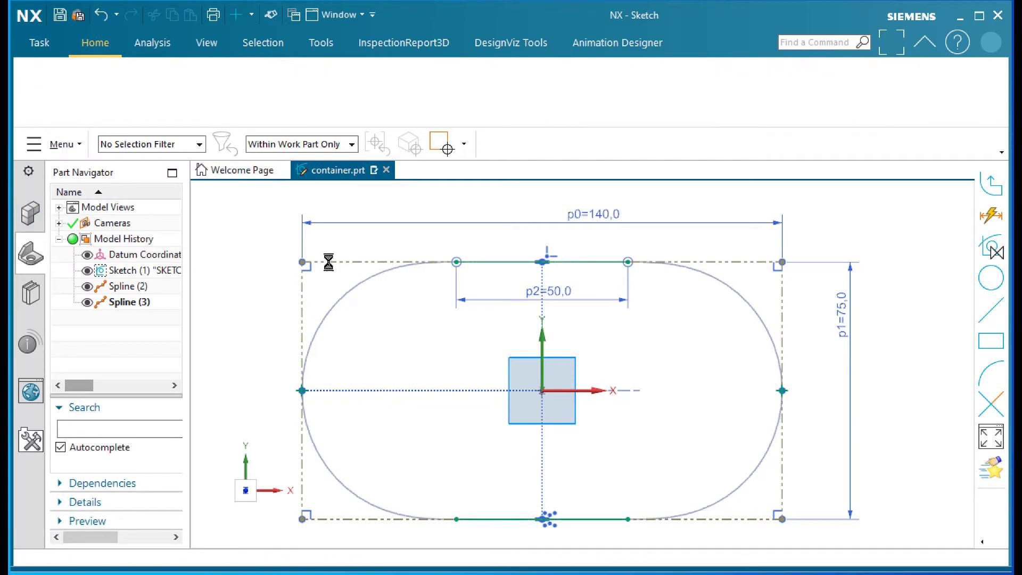
mouse_move(526, 362)
middle_down()
mouse_move(541, 366)
mouse_move(529, 297)
mouse_move(523, 304)
mouse_move(541, 287)
middle_up()
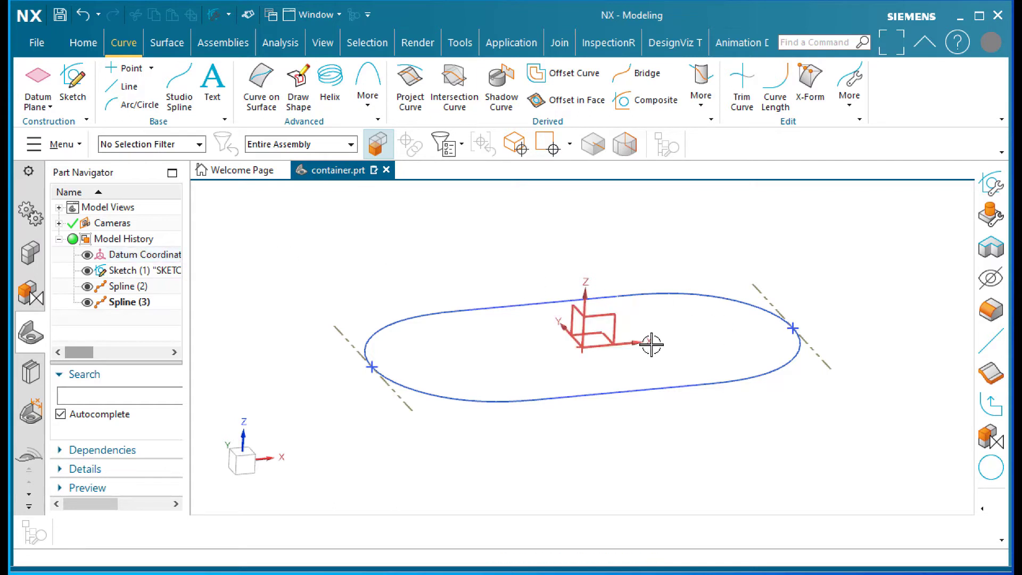
Create a new sketch on the XZ plane.
click(73, 79)
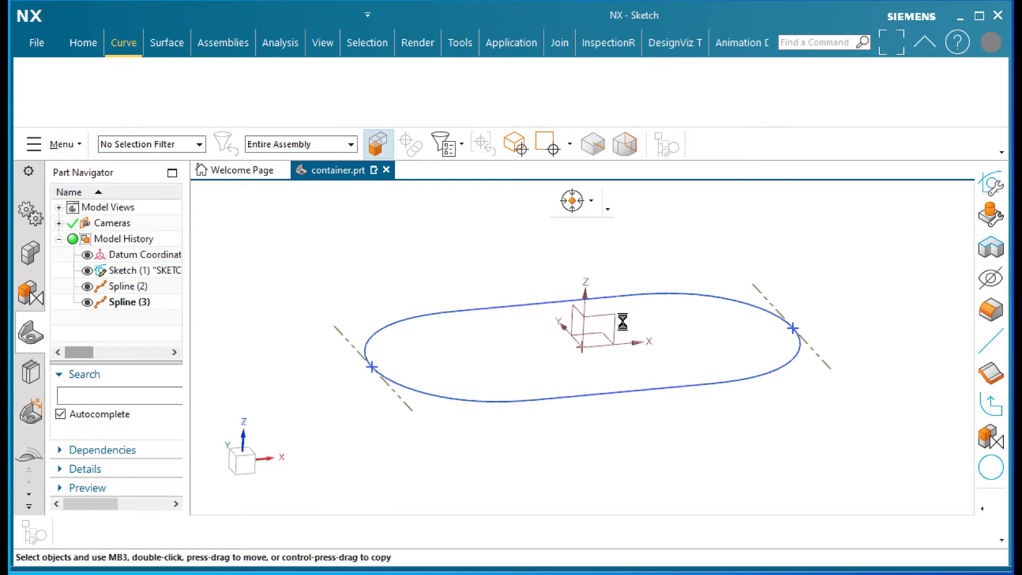
click(615, 337)
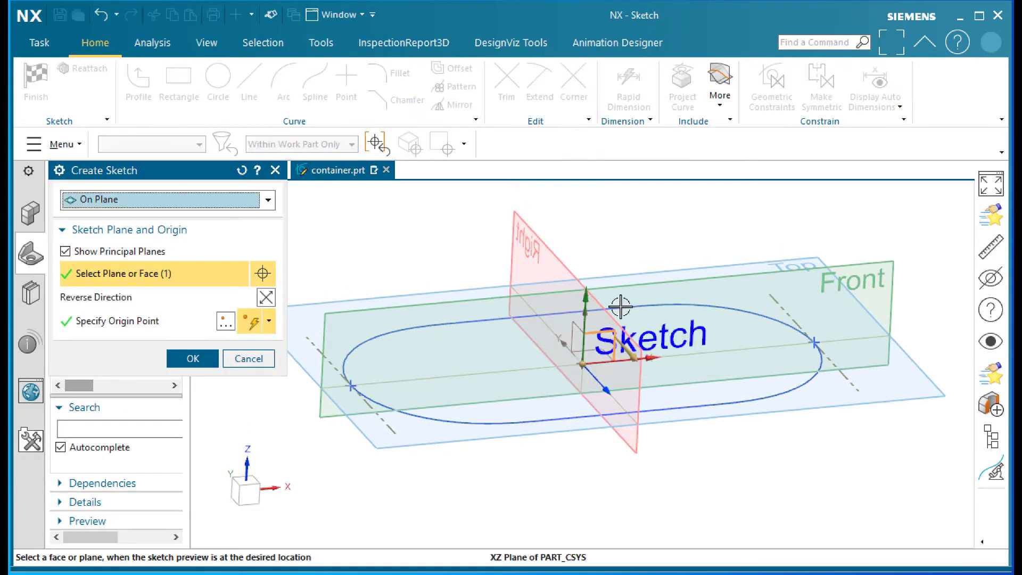
click(194, 359)
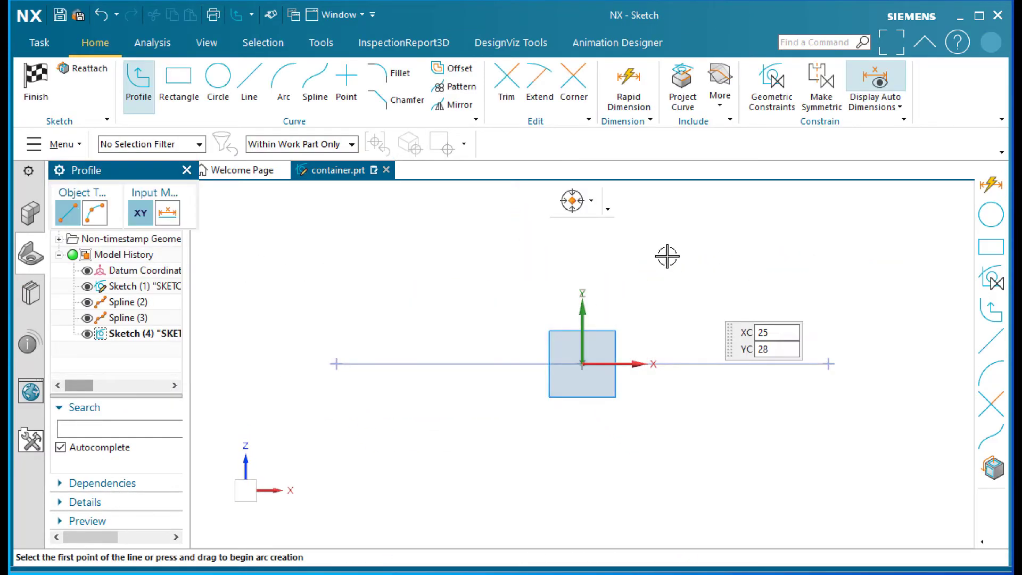
shift+middle_drag(633, 276, 538, 230)
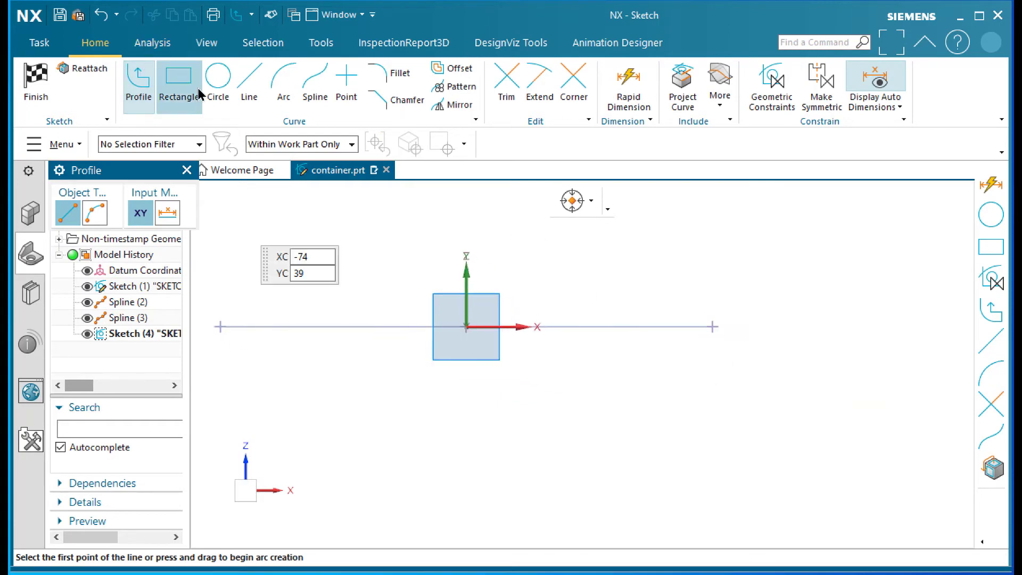
Draw a 112 mm horizontal line below the origin and convert it to a reference line.
click(249, 80)
click(417, 509)
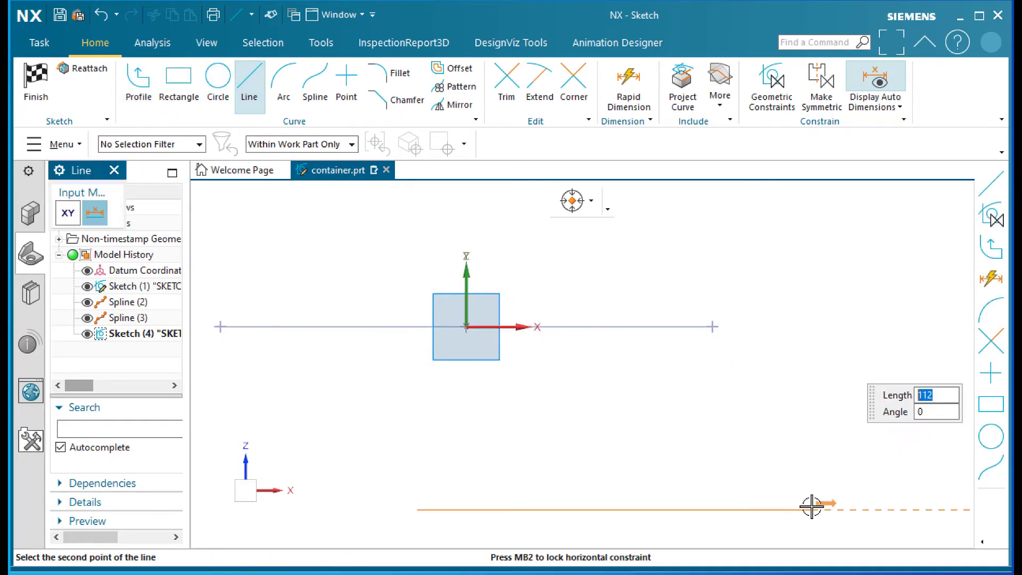
click(811, 510)
key(Escape)
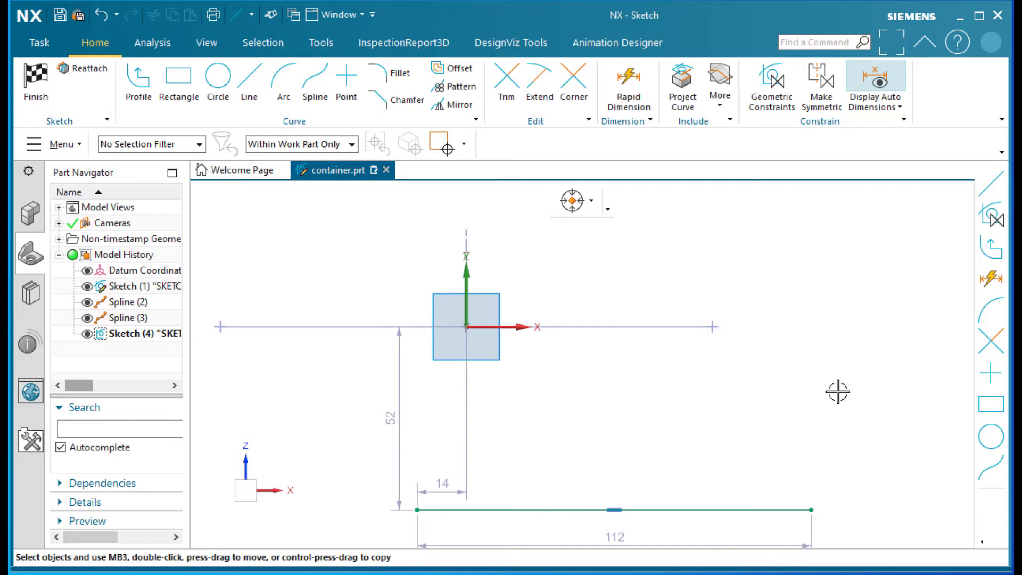
right_click(735, 499)
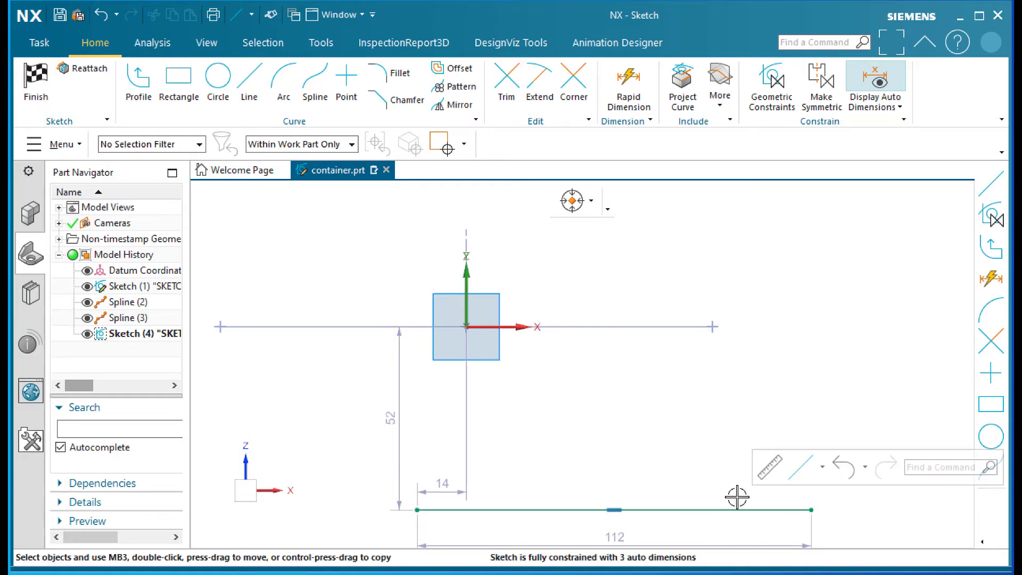
click(716, 509)
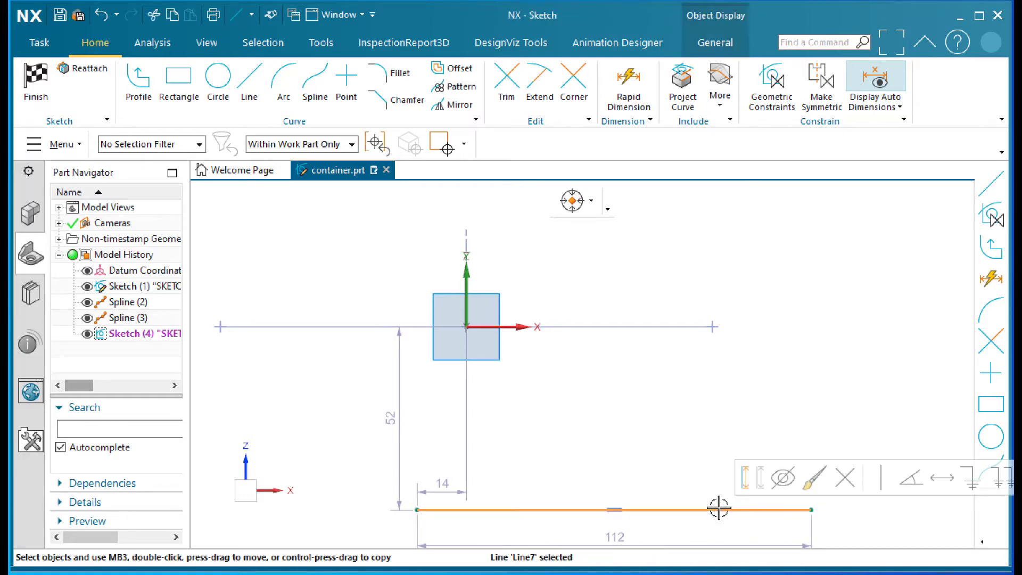
click(759, 478)
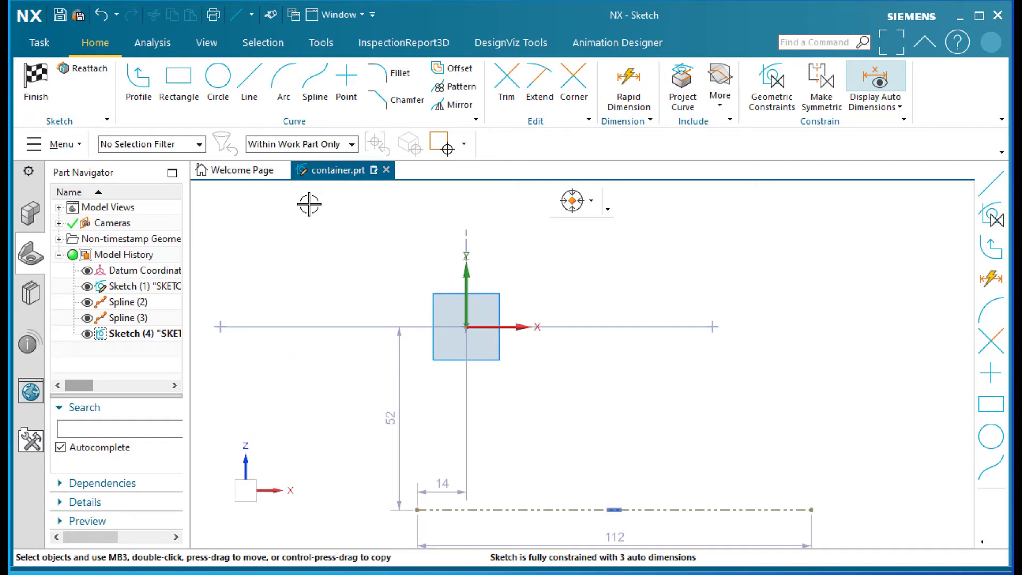
Dimension the reference line 90 mm below the sketch origin, then start a Studio Spline.
click(629, 85)
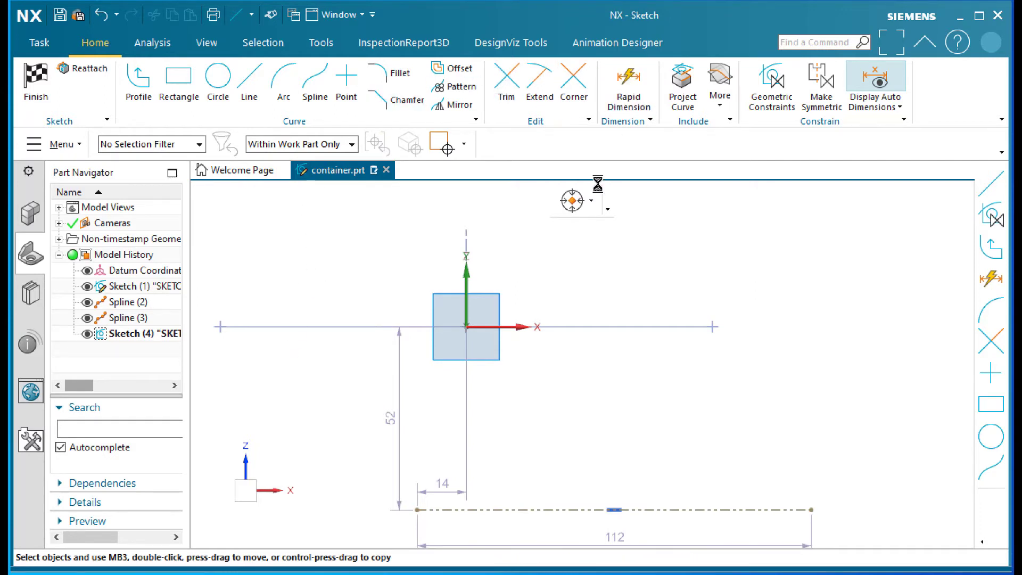
click(466, 327)
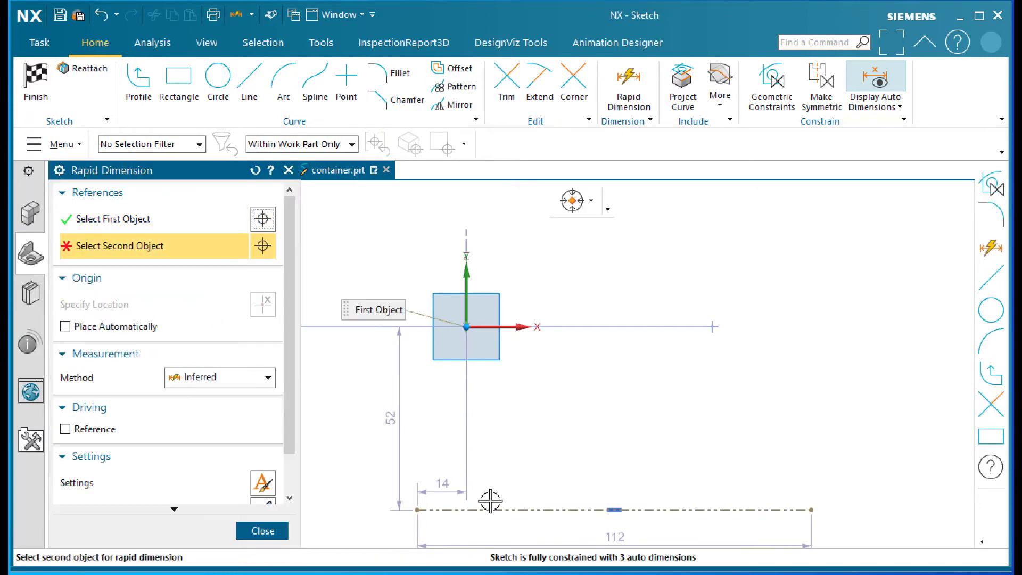
click(417, 509)
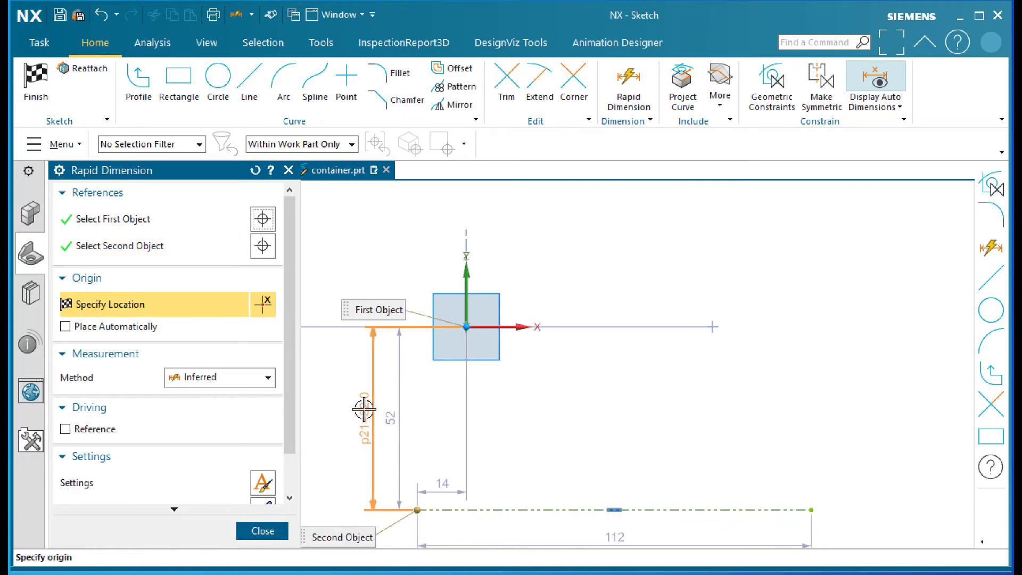
click(363, 409)
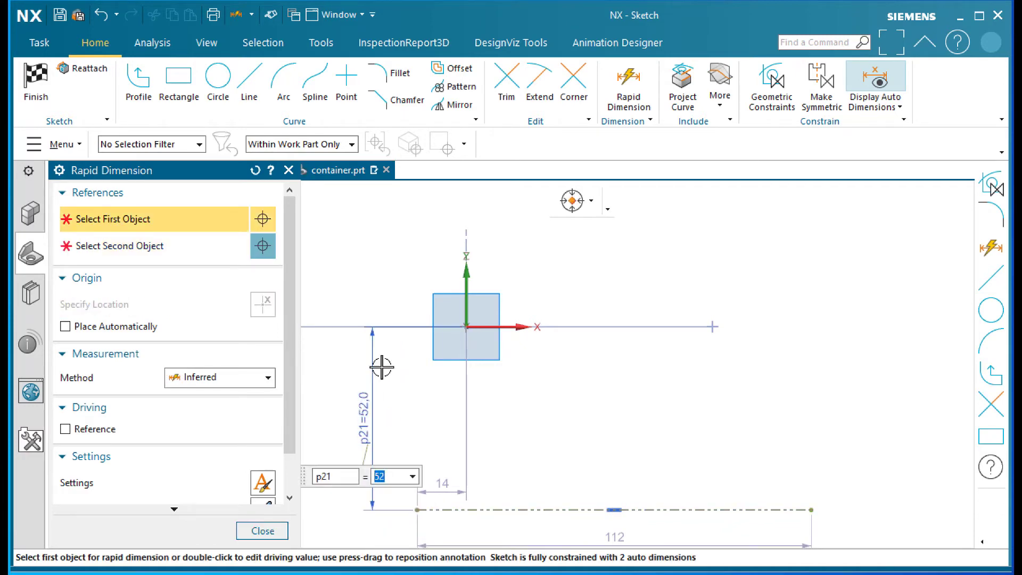
text(90)
key(Return)
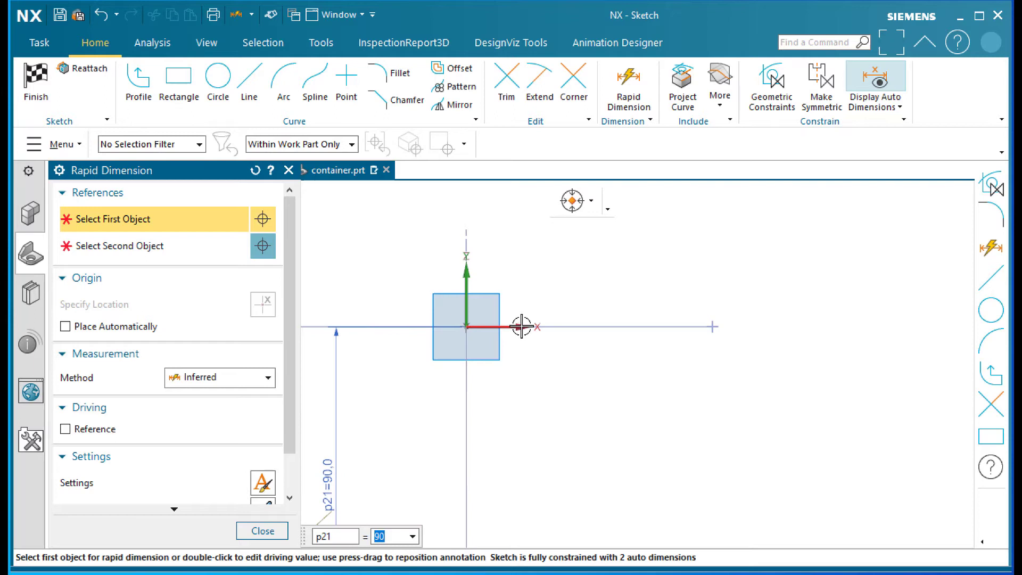
scroll(507, 269, down, 3)
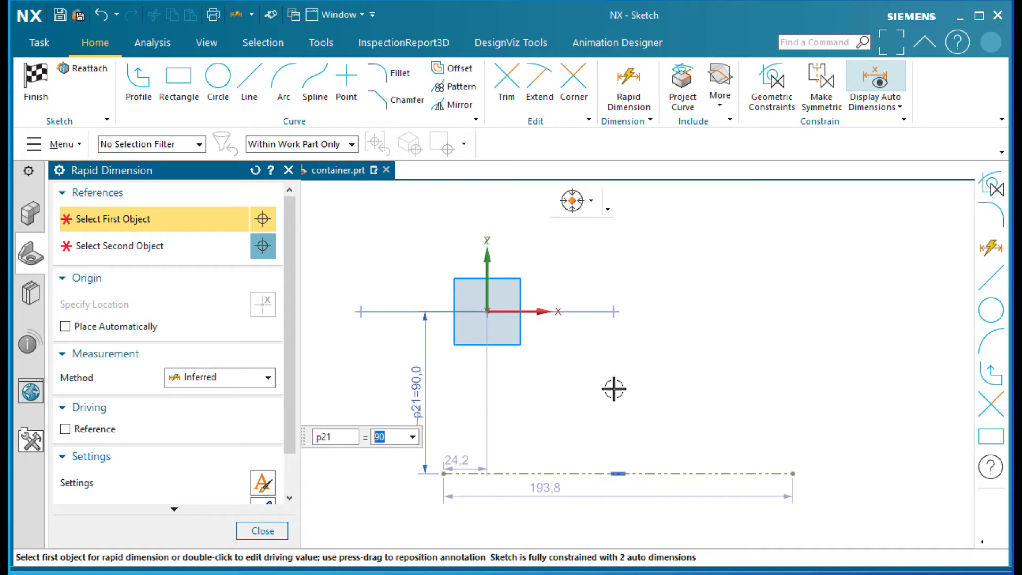
click(262, 530)
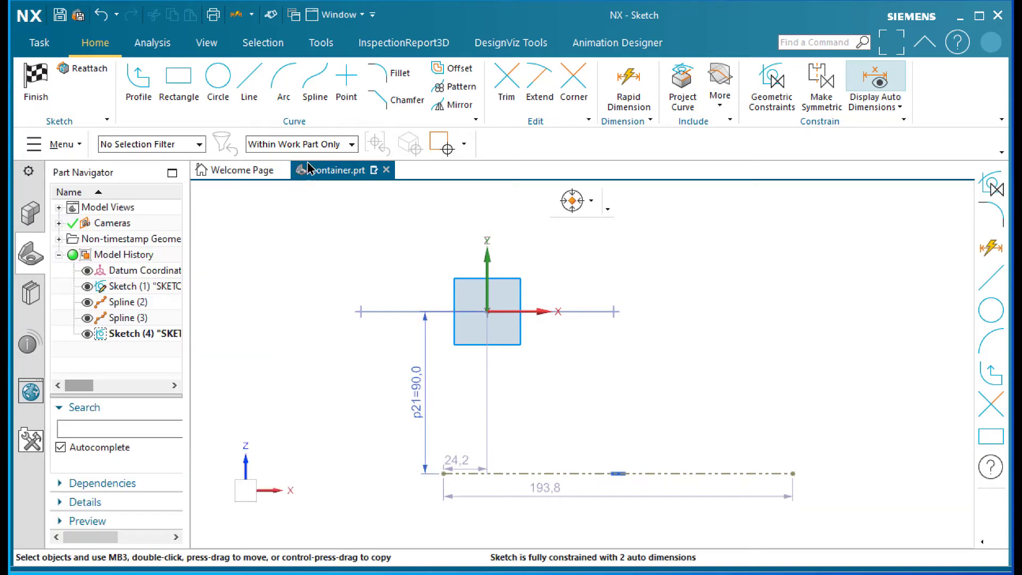
click(314, 75)
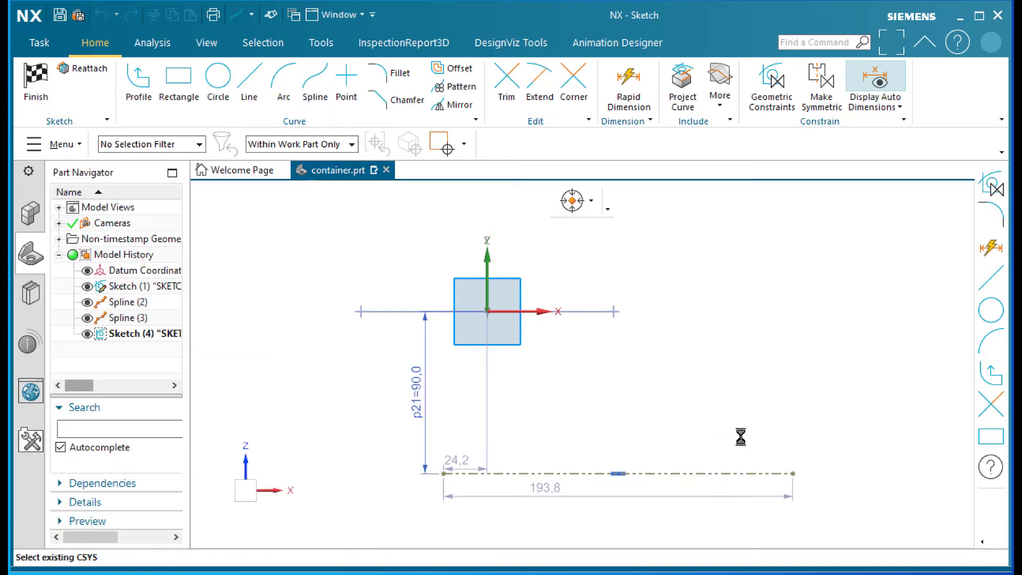
Draw a four-point spline from the axis end down toward the reference line, reshaping it by dragging a point.
click(613, 311)
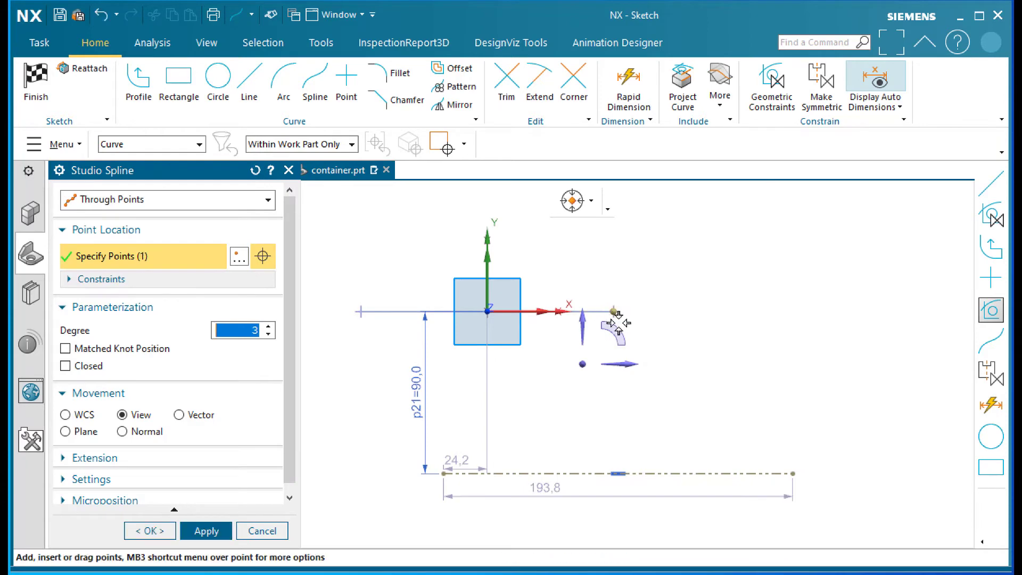
click(612, 383)
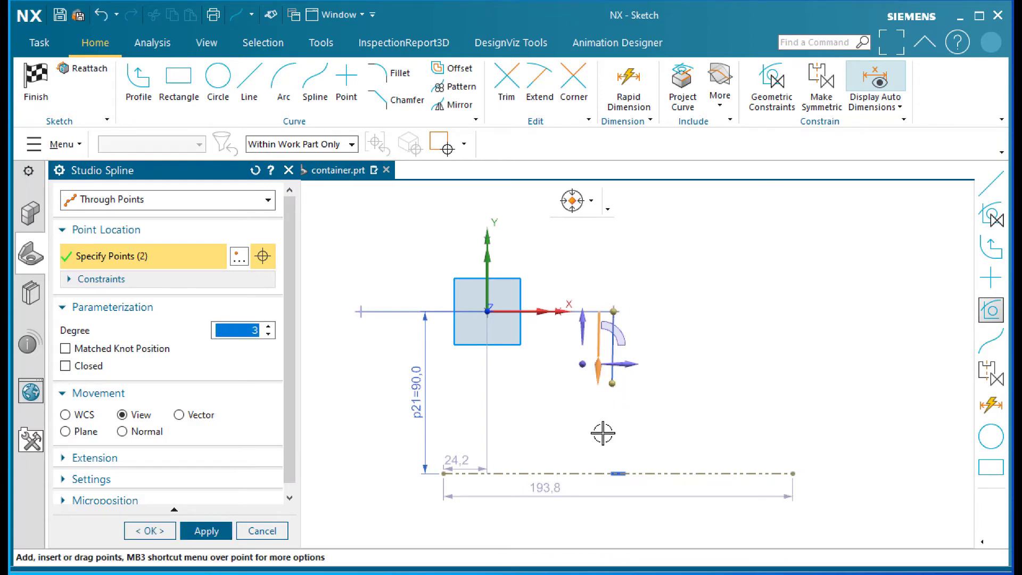
click(602, 434)
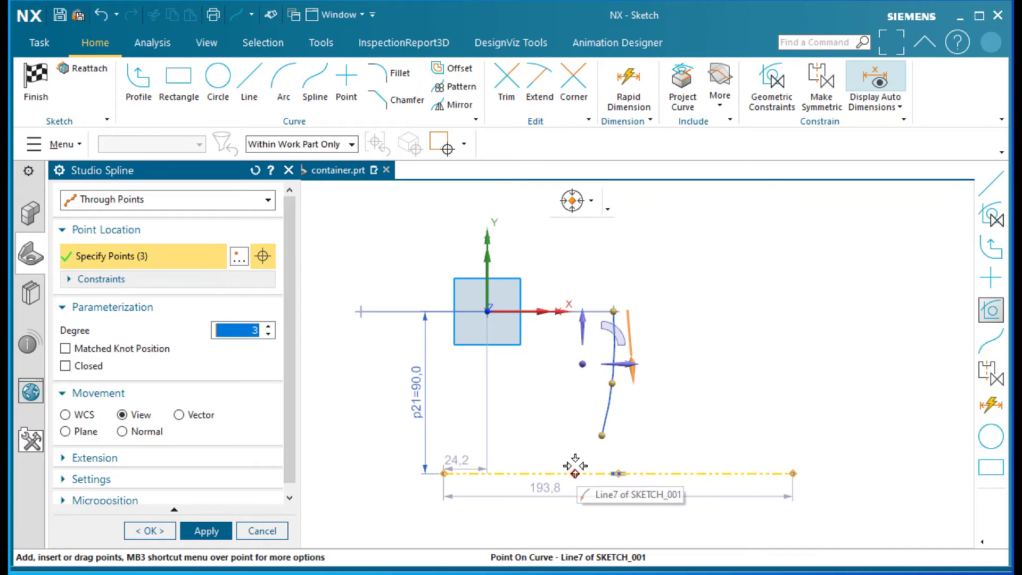
scroll(579, 462, up, 3)
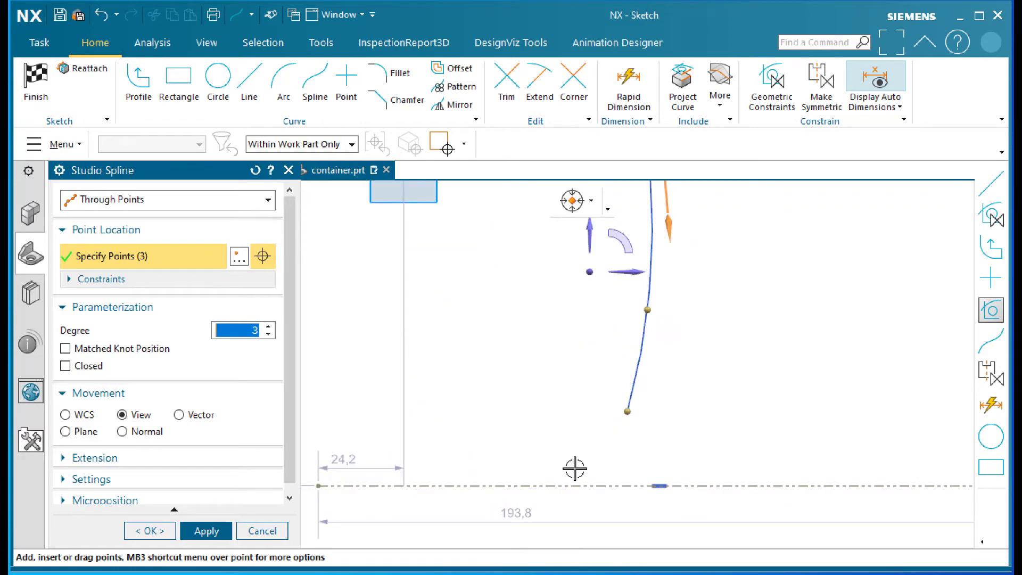
click(574, 469)
scroll(650, 381, down, 3)
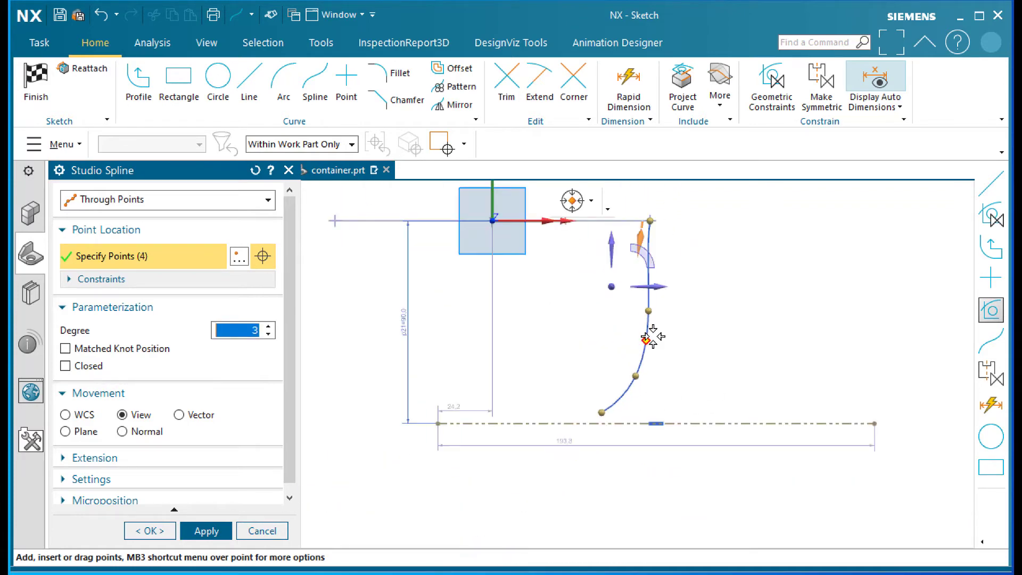
drag(654, 297, 658, 274)
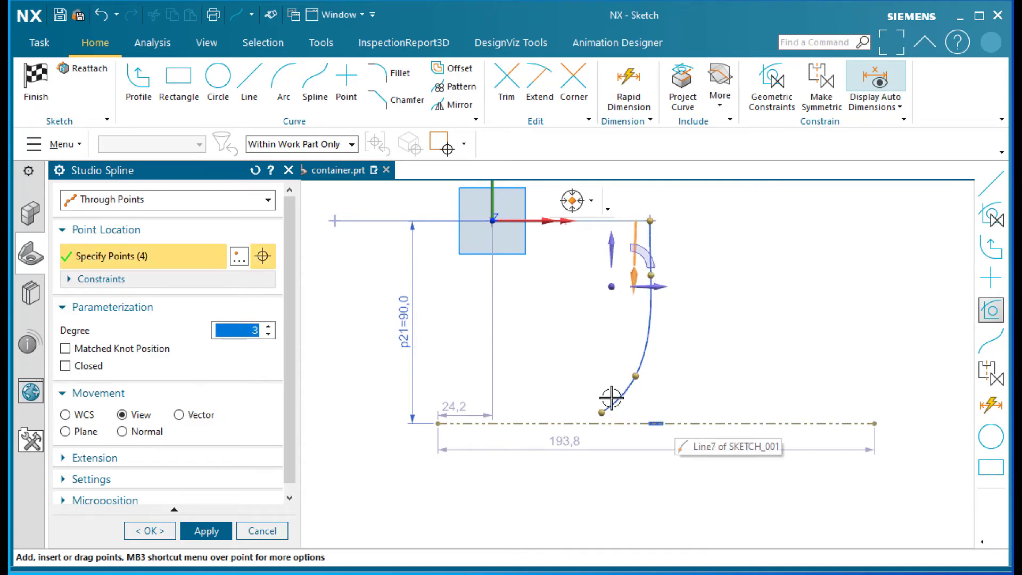
click(149, 531)
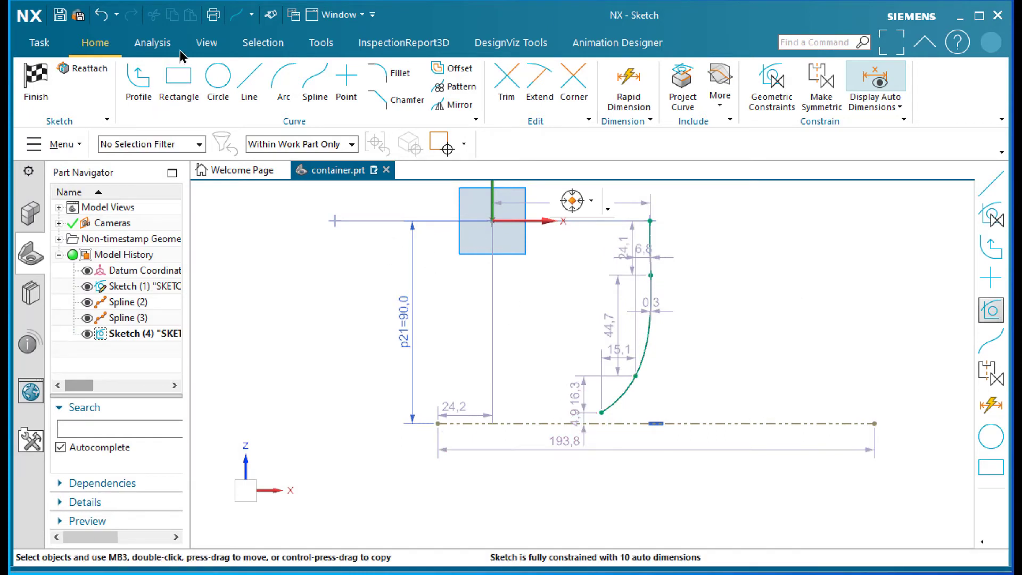
Dimension the spline's lower endpoint 5 mm from the dashed axis line.
click(627, 79)
scroll(601, 426, up, 4)
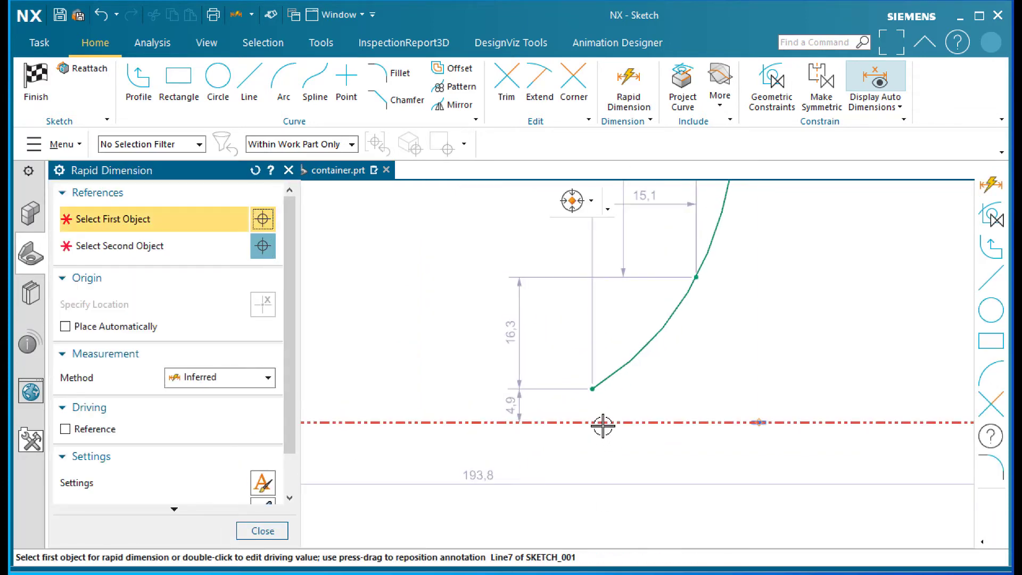
click(602, 426)
click(592, 389)
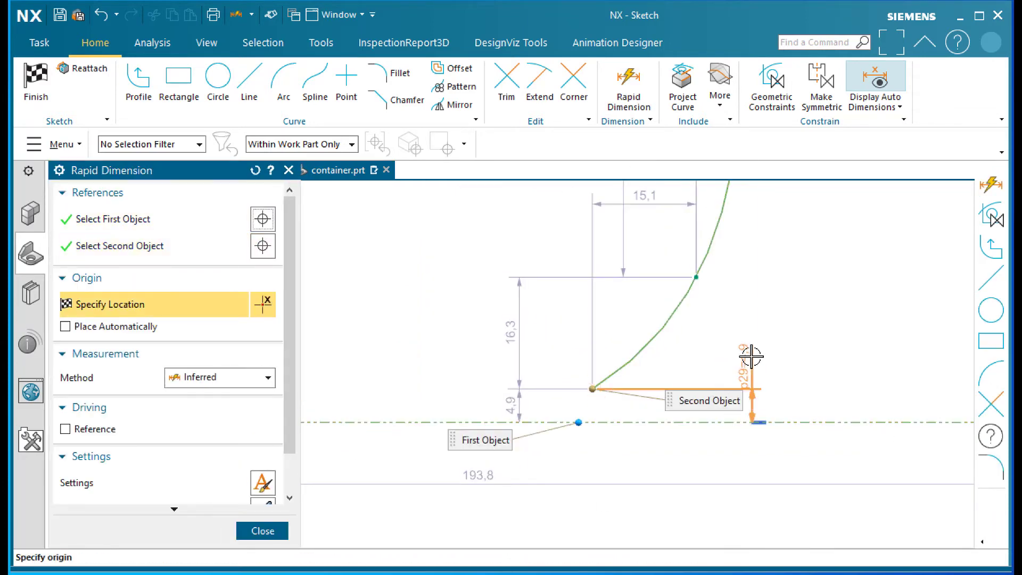
click(787, 292)
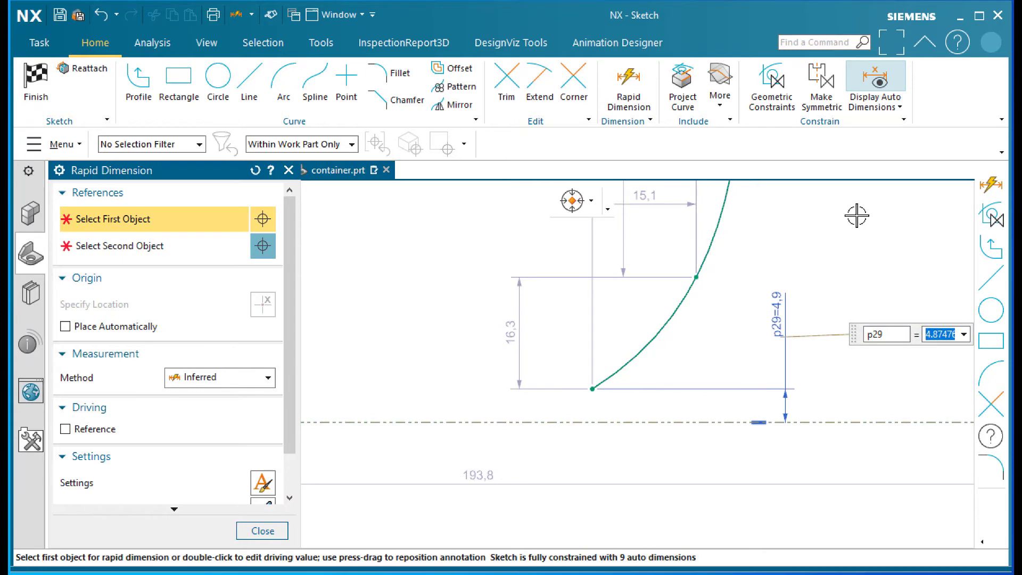
text(5)
key(Return)
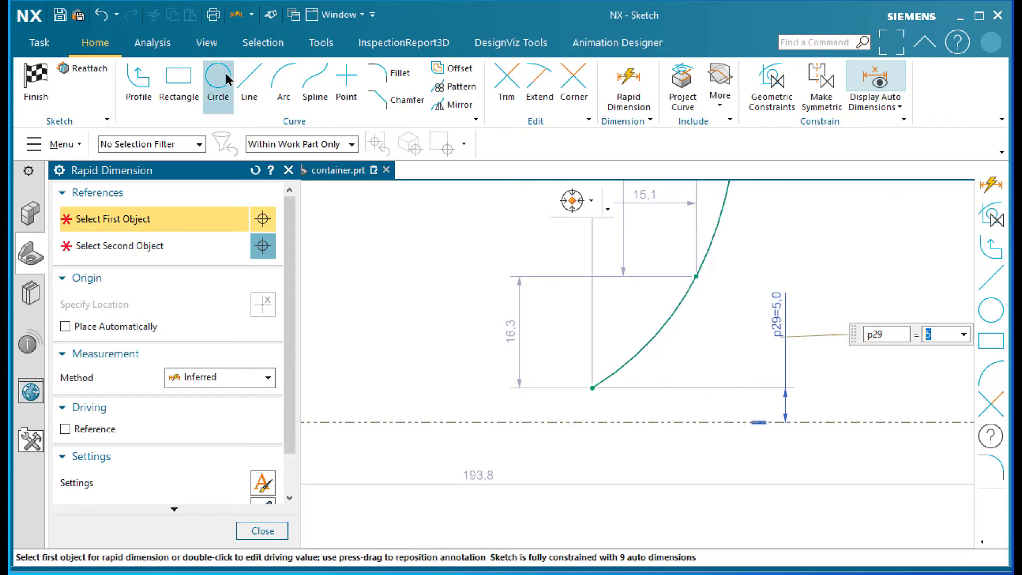
Draw a vertical line from the spline endpoint down to the axis and finish the sketch.
click(249, 84)
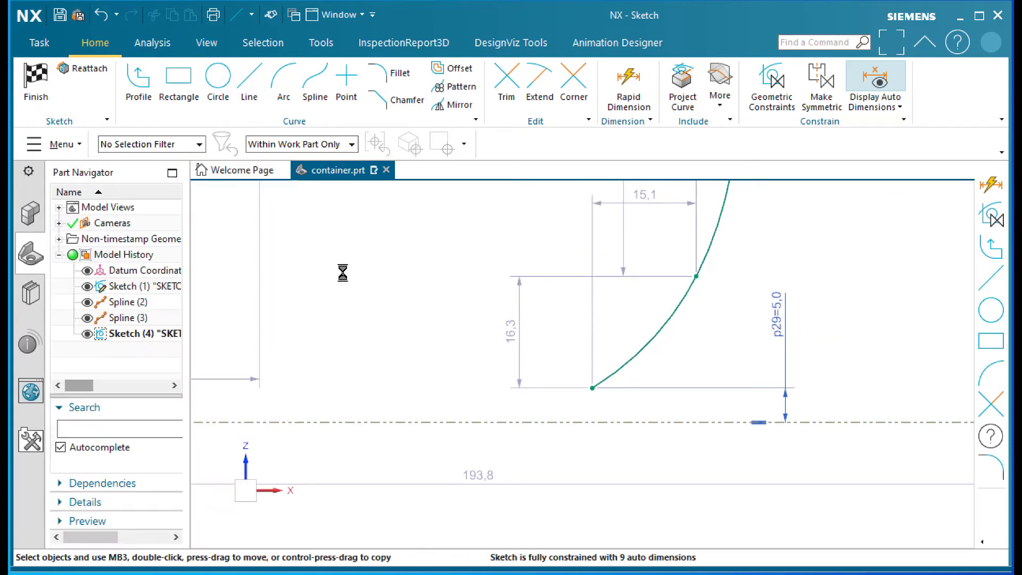
click(593, 388)
click(592, 422)
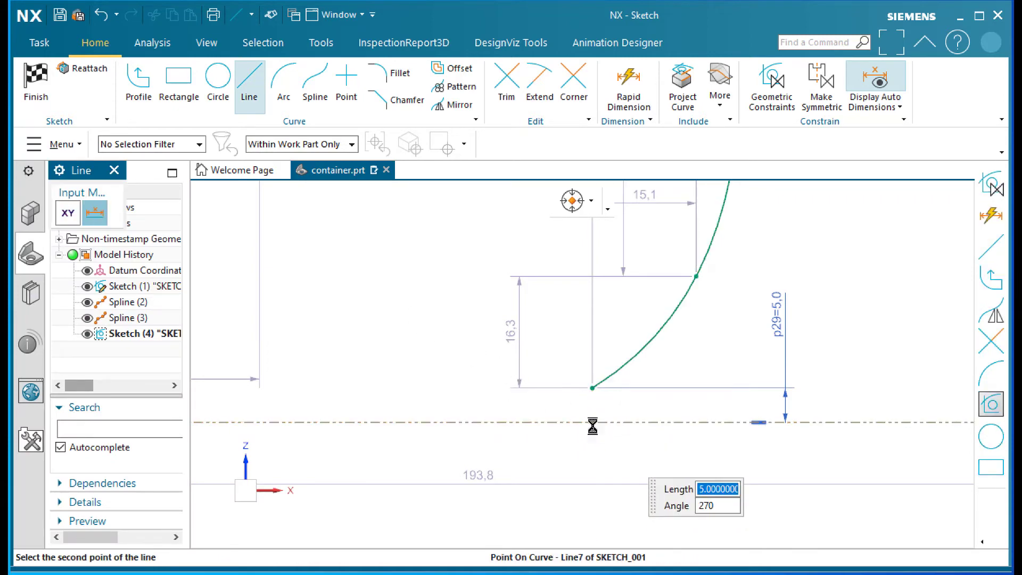
click(33, 81)
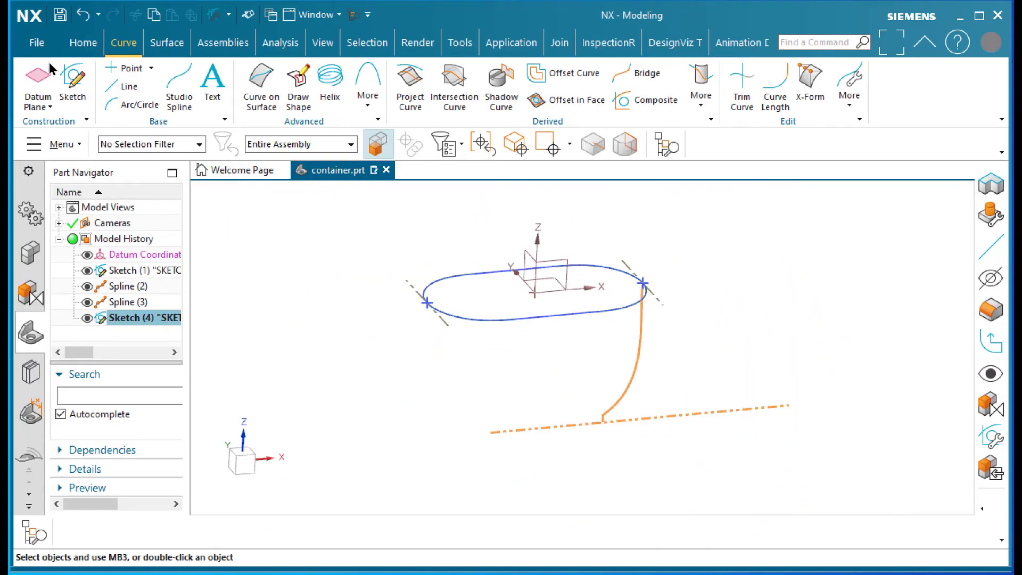
Set up a Swept feature with the profile as section and the rounded outline segments as guides.
click(172, 47)
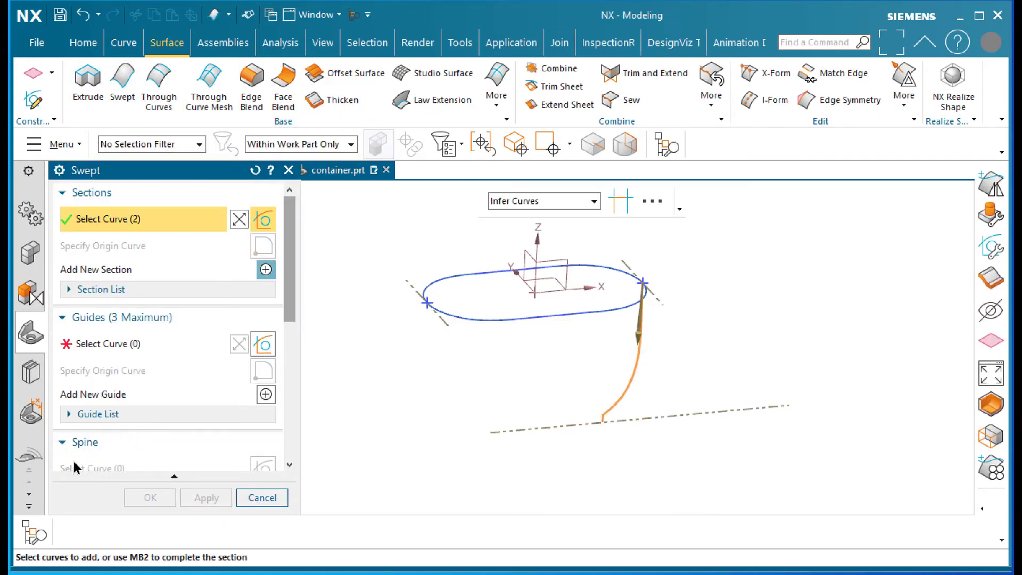
drag(289, 244, 293, 336)
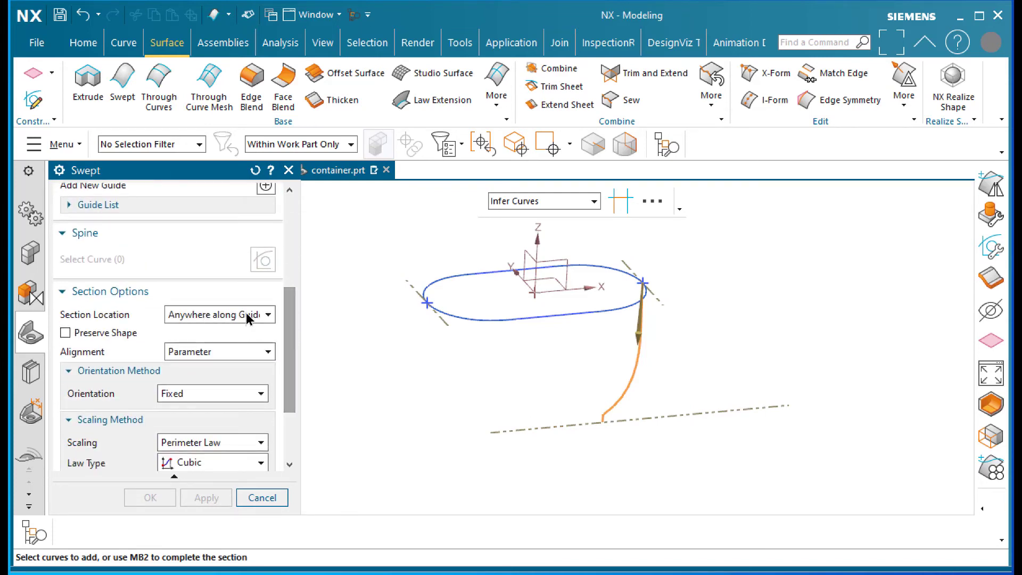
drag(288, 333, 291, 230)
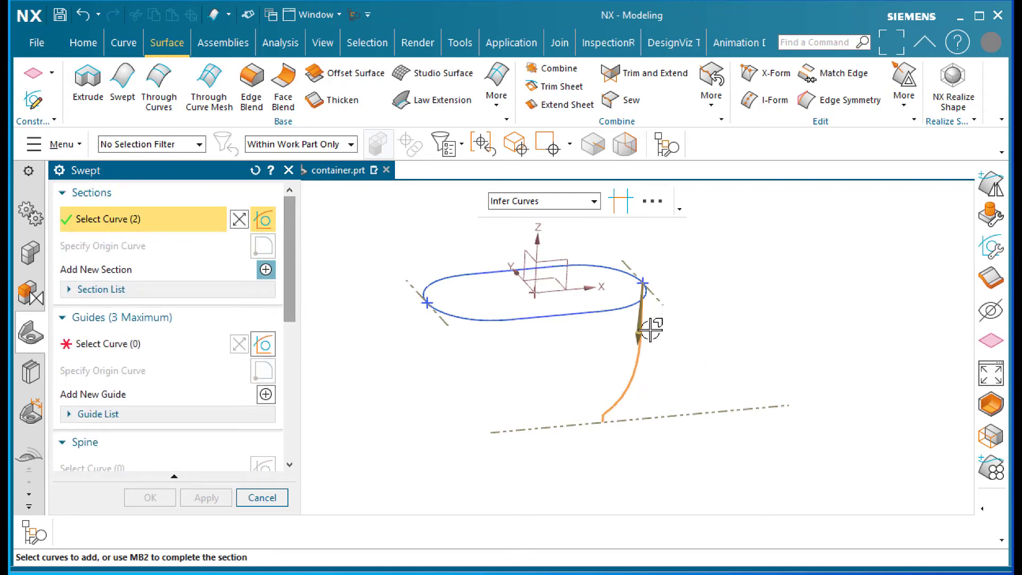
click(110, 344)
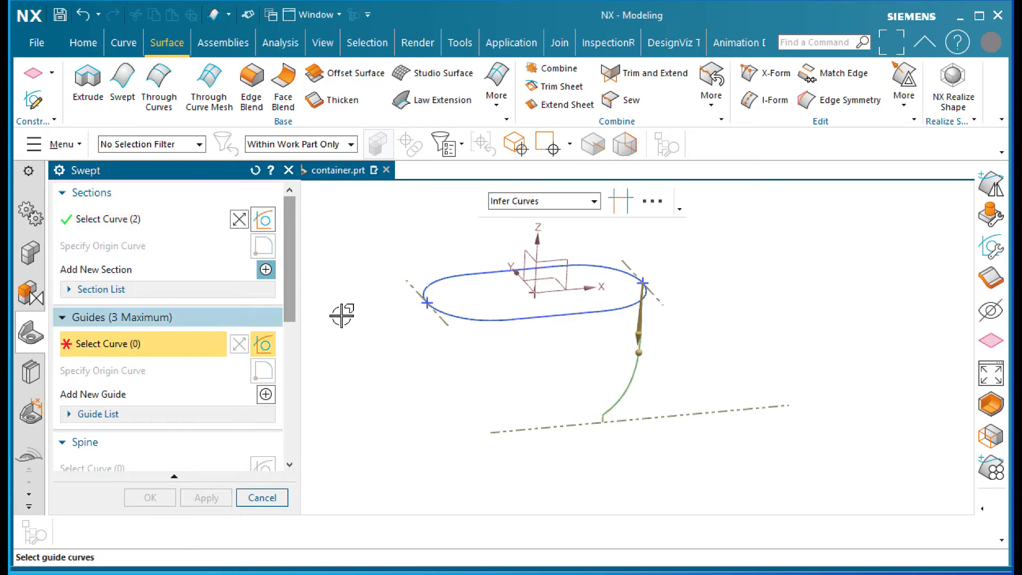
click(557, 261)
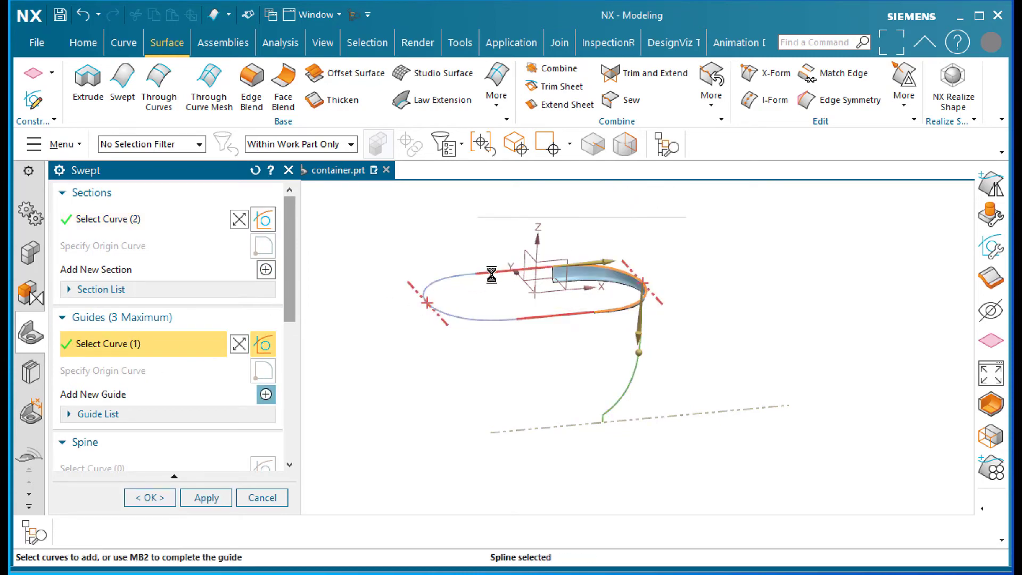
click(444, 289)
click(445, 290)
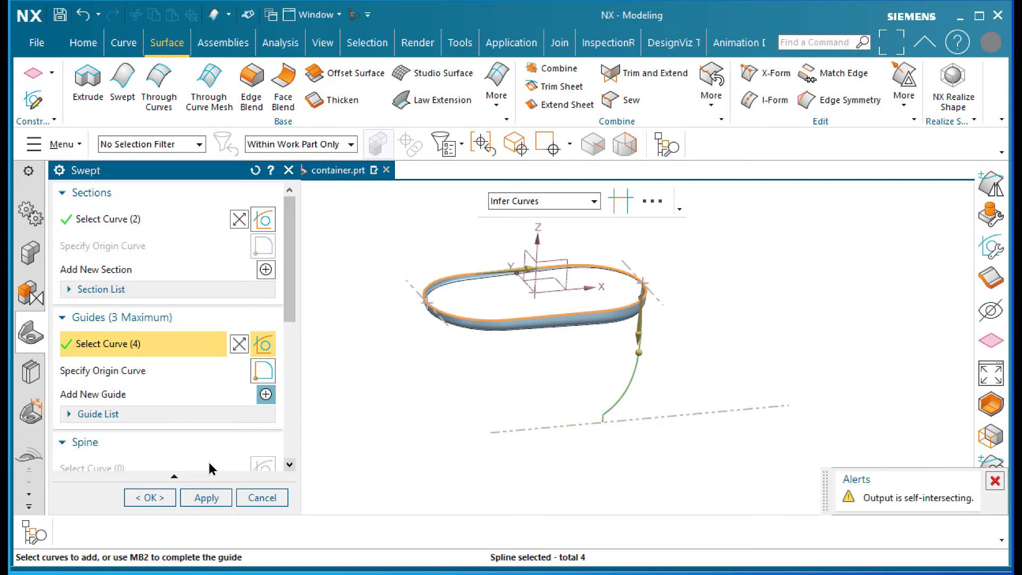
drag(291, 305, 289, 417)
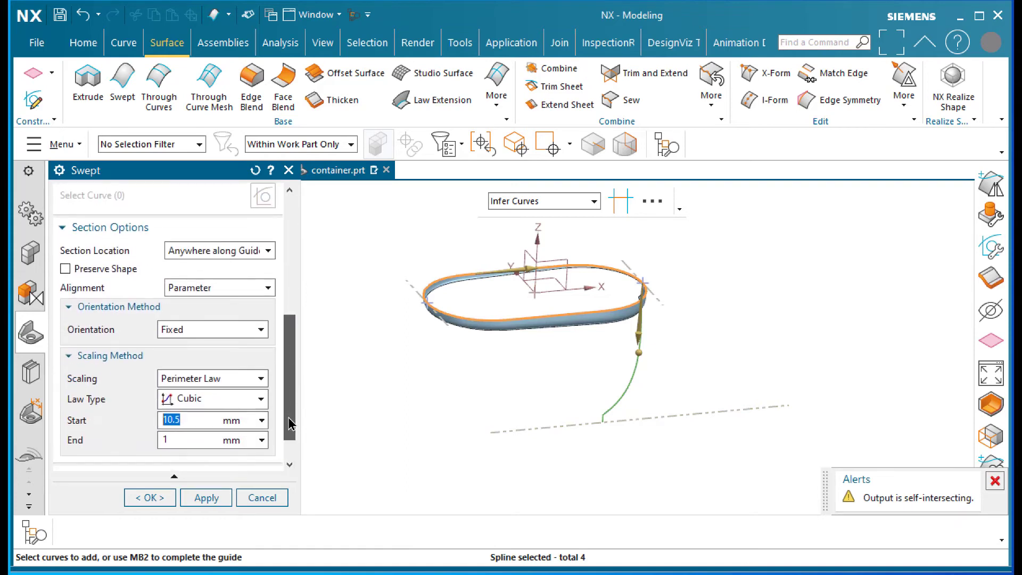
Set section scaling to Constant and create the swept solid body.
click(251, 379)
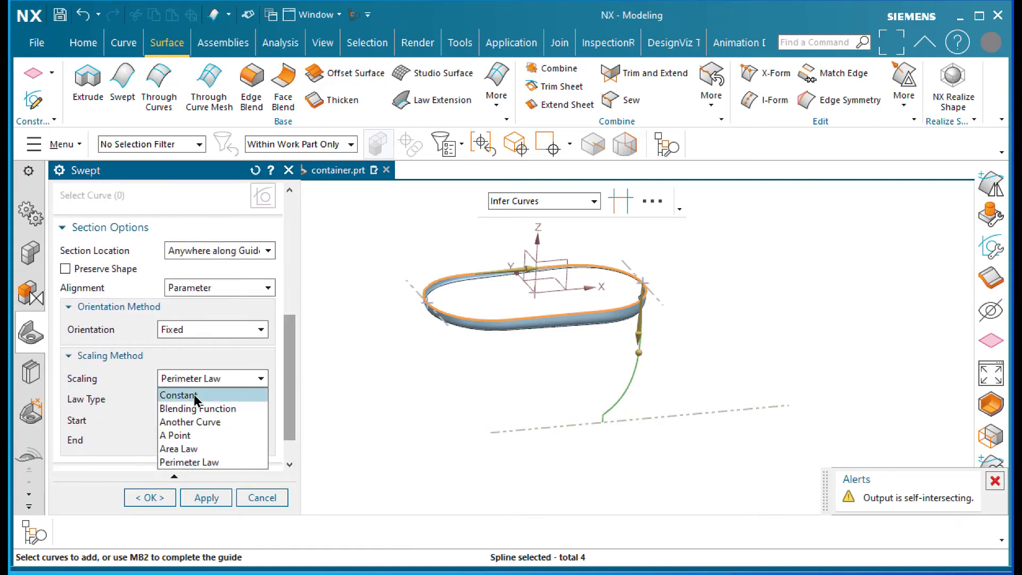
click(234, 392)
middle_drag(347, 313, 302, 438)
click(149, 497)
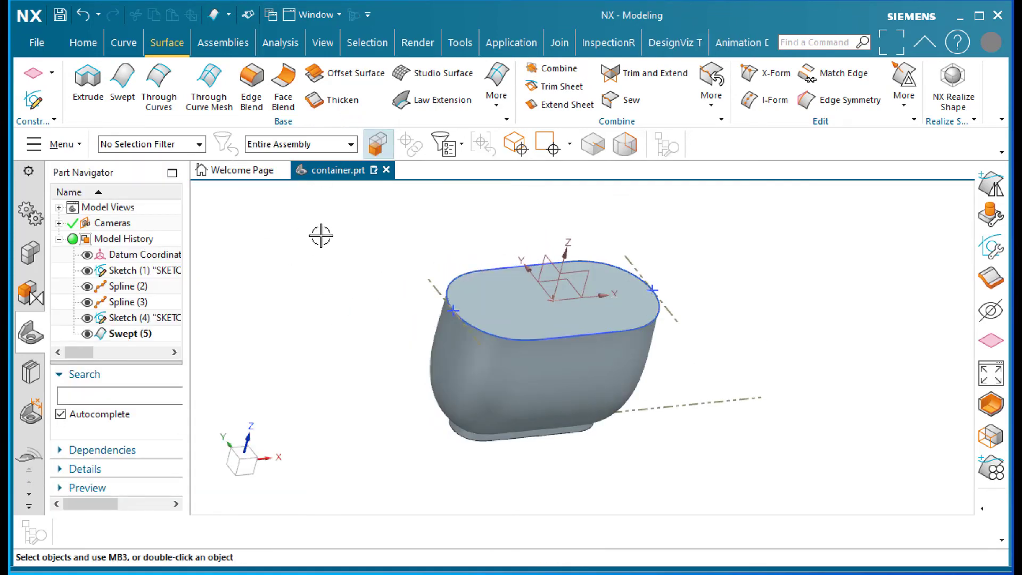
mouse_move(321, 235)
middle_down()
mouse_move(308, 237)
mouse_move(314, 229)
middle_up()
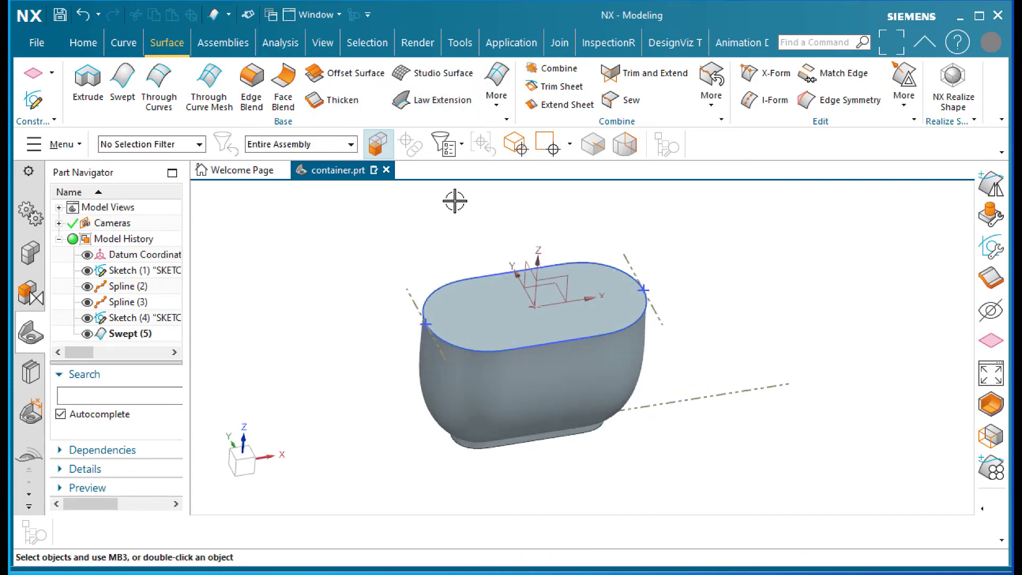
Shell the body to 2 mm thickness with the top face removed.
click(82, 42)
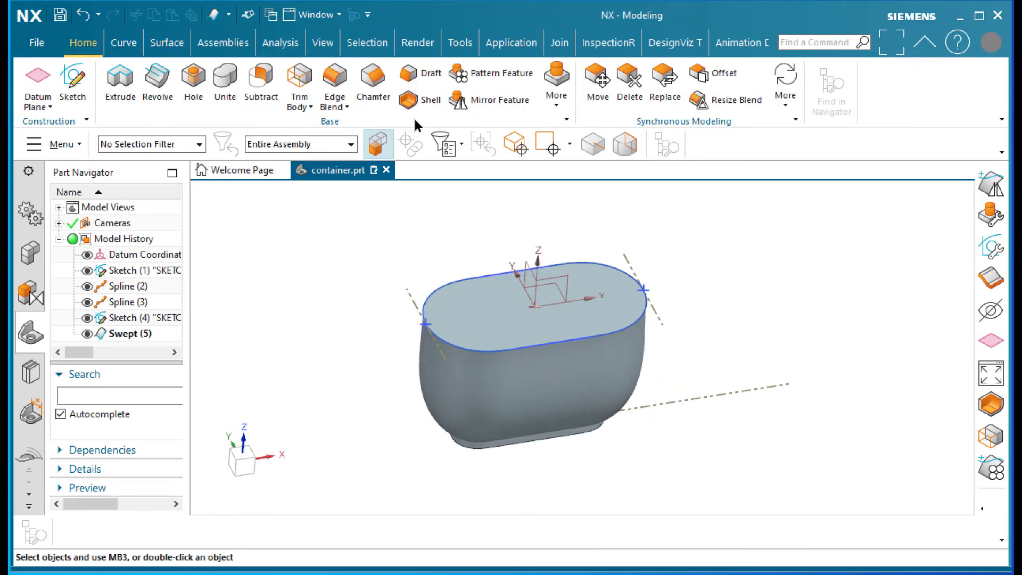
click(410, 100)
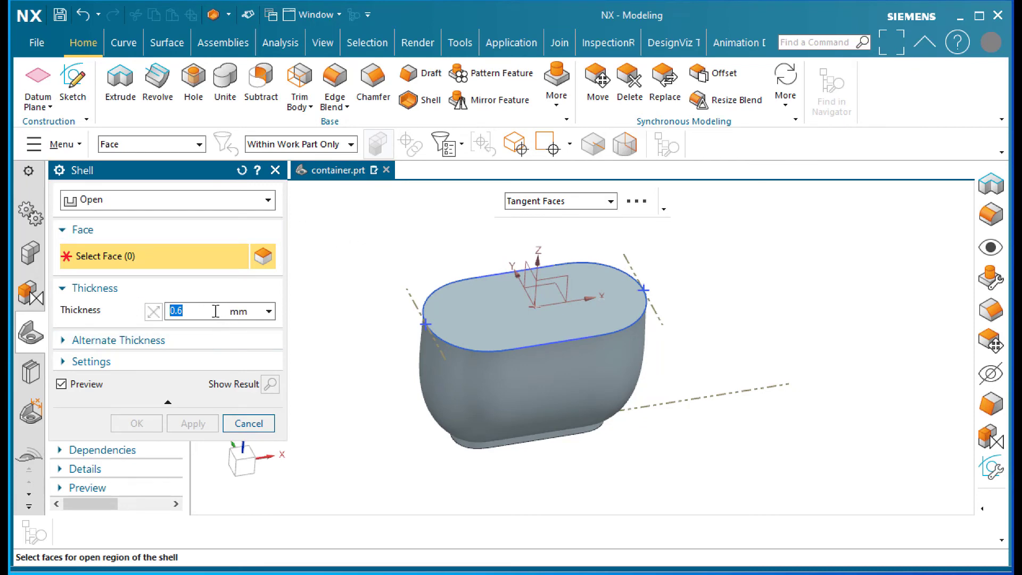
text(2)
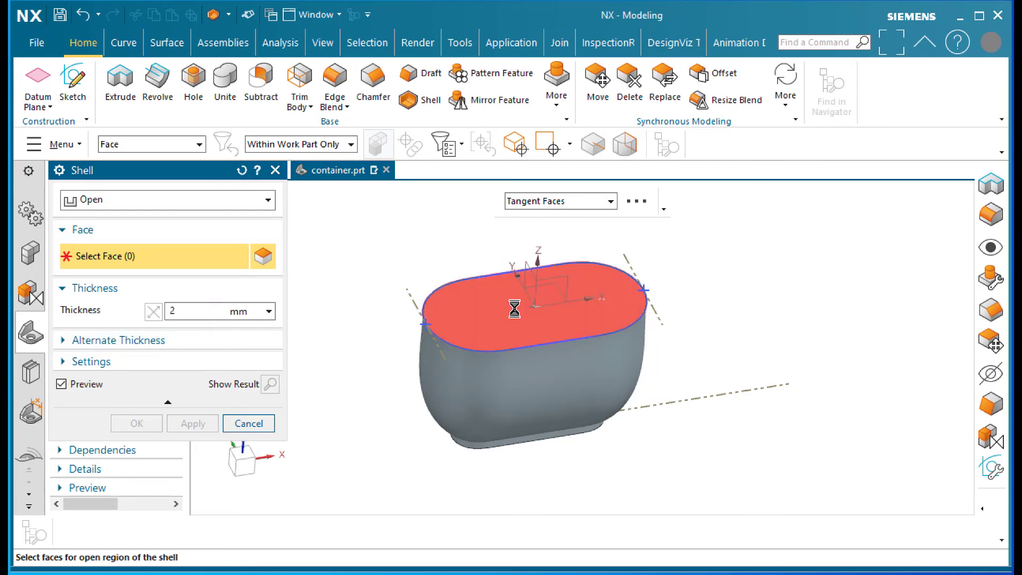
click(521, 303)
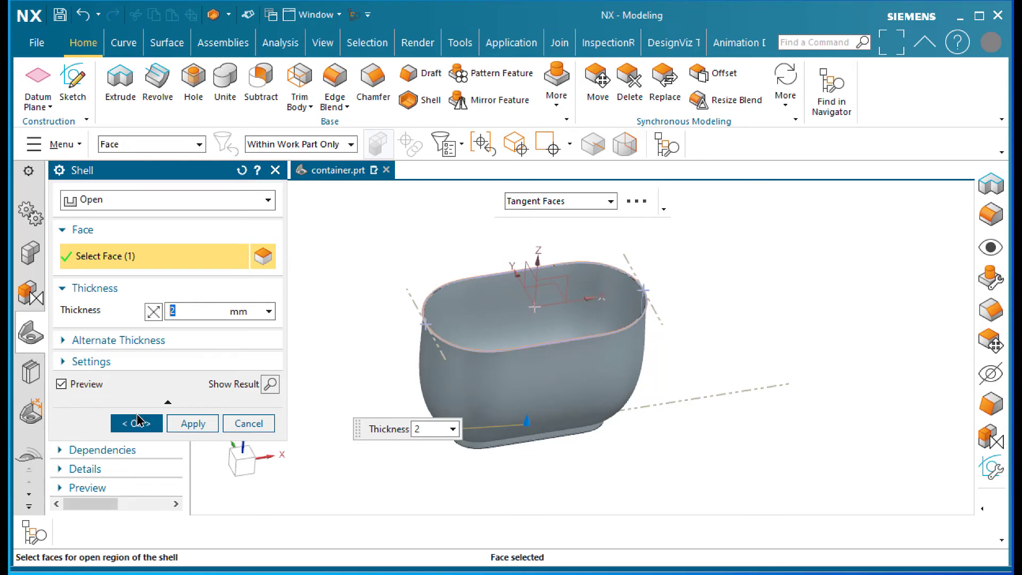
click(138, 421)
middle_drag(707, 323, 412, 279)
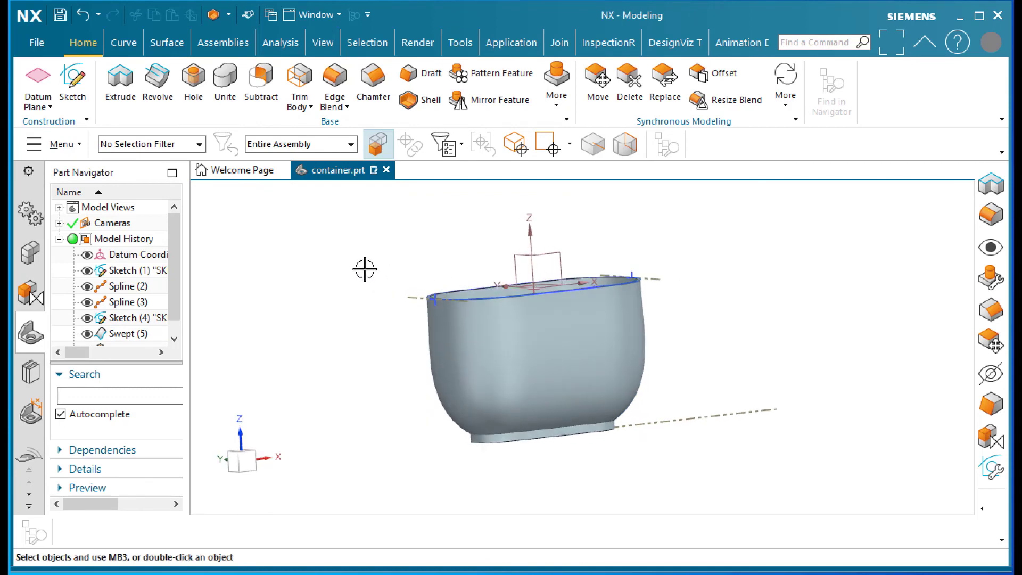
Hide points, coordinate systems, sketches and curves via Show and Hide (Ctrl+W), leaving only the container.
scroll(364, 269, down, 2)
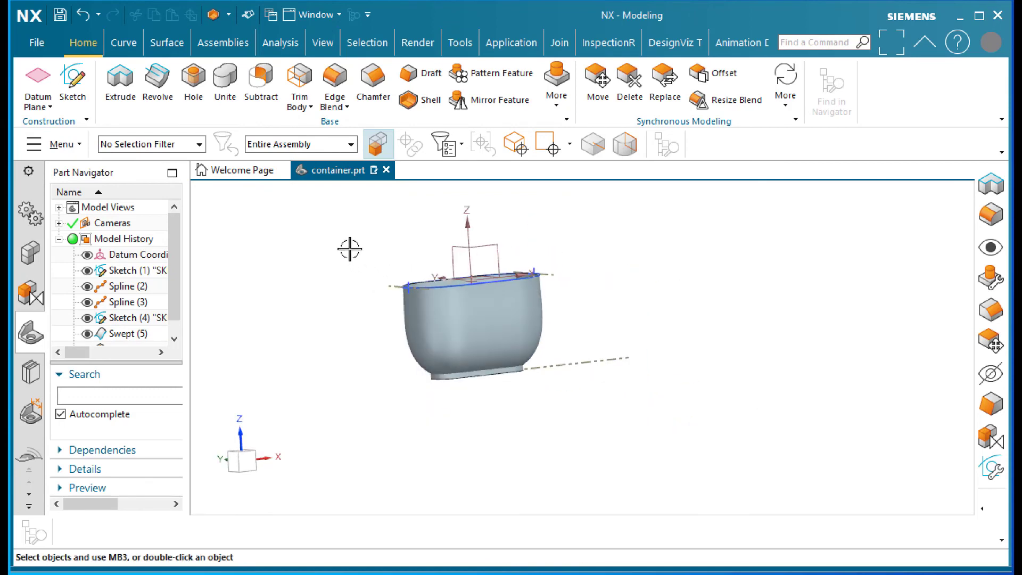
key(ctrl+w)
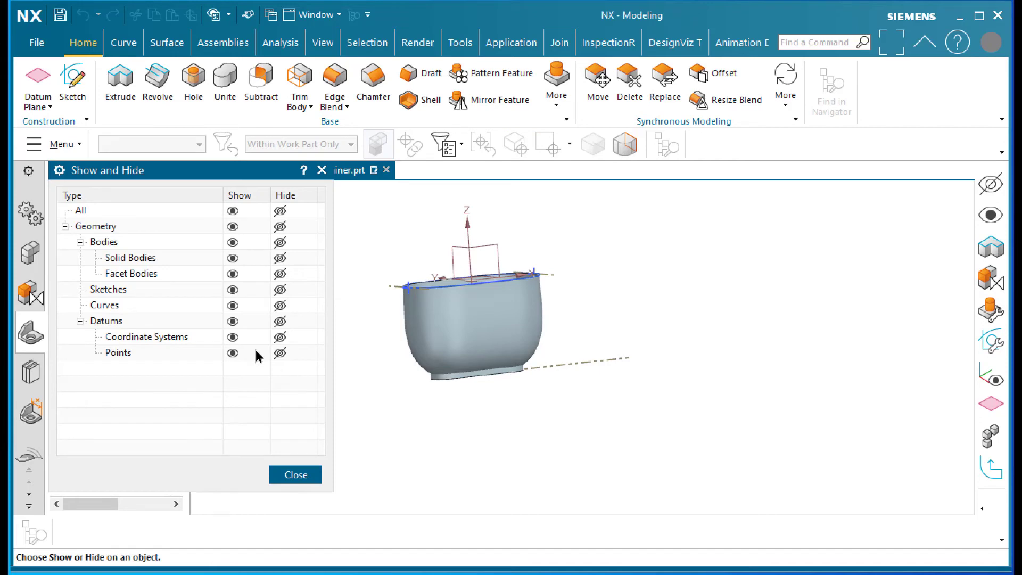
click(280, 353)
click(280, 336)
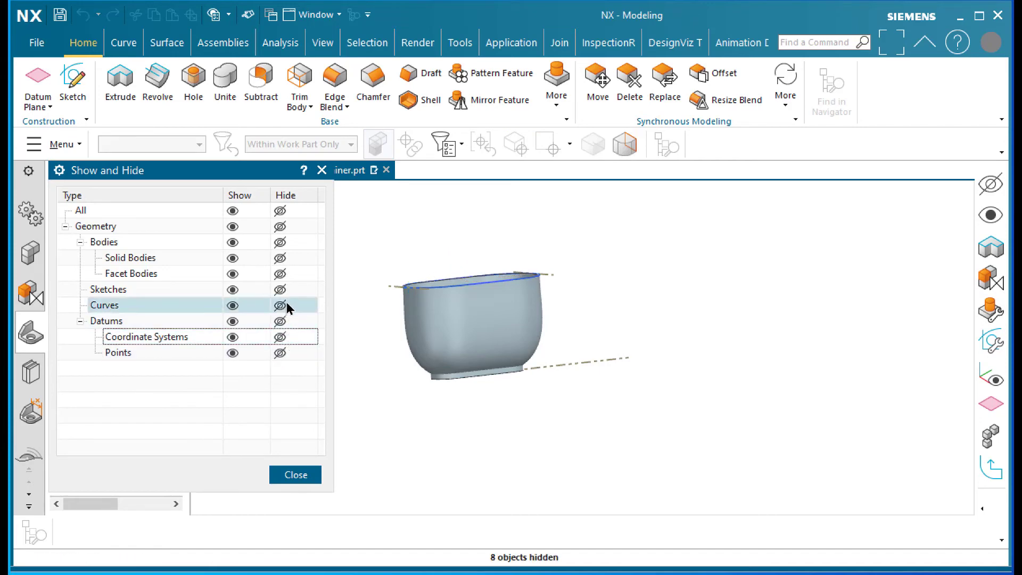
click(287, 295)
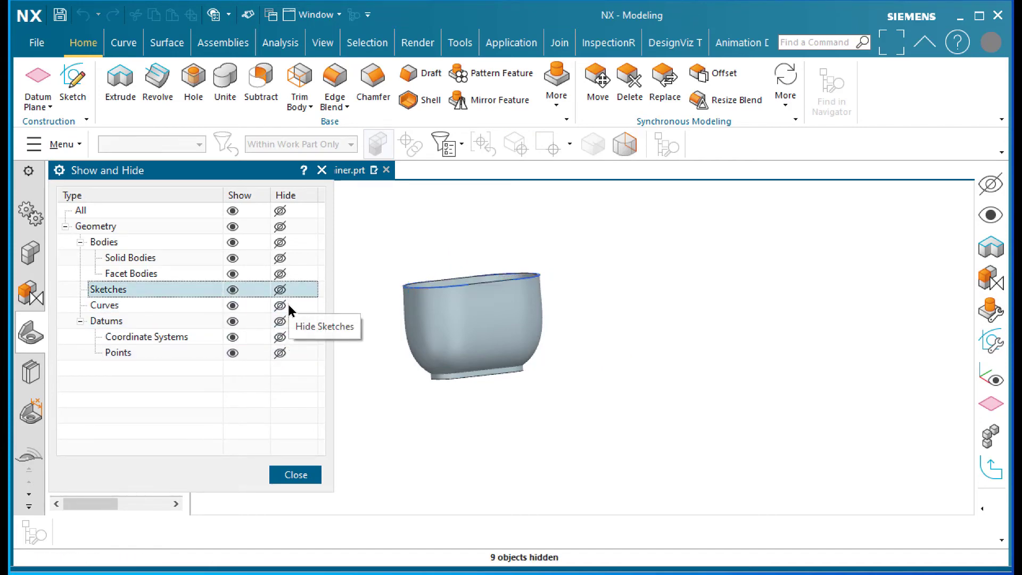
click(286, 307)
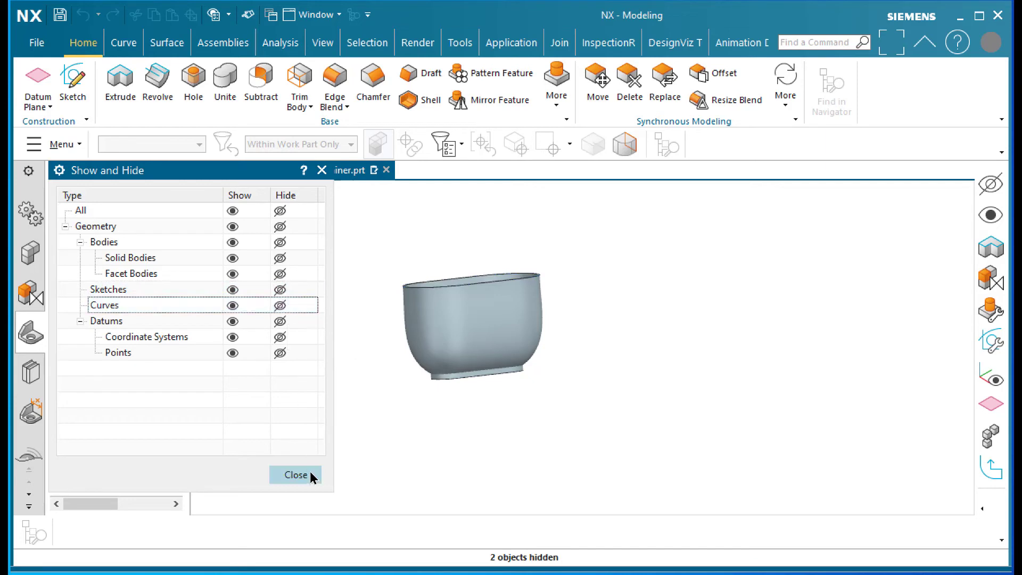
click(310, 472)
mouse_move(332, 322)
middle_down()
mouse_move(353, 342)
mouse_move(337, 331)
mouse_move(350, 331)
middle_up()
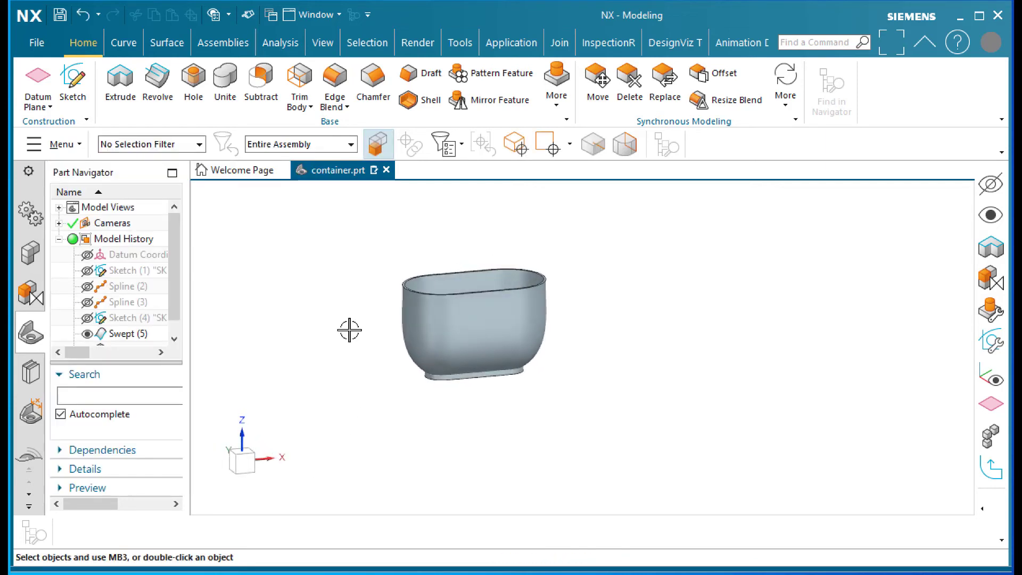
scroll(571, 296, up, 2)
mouse_move(571, 288)
middle_down()
mouse_move(566, 246)
mouse_move(578, 269)
middle_up()
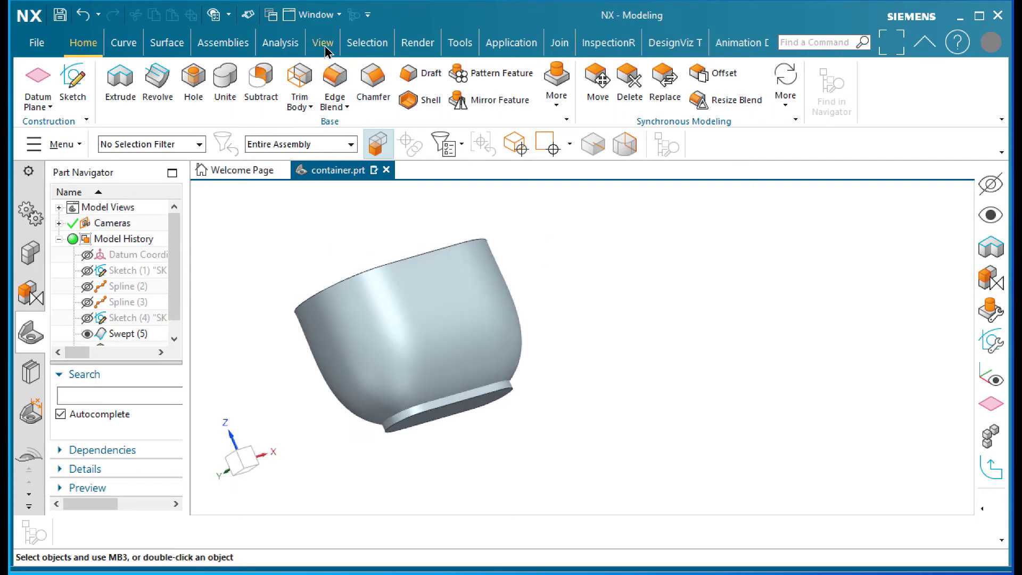
Start a Section Analysis on the container body with section Number, Show Comb and Suggest Scale Factor checked.
click(281, 44)
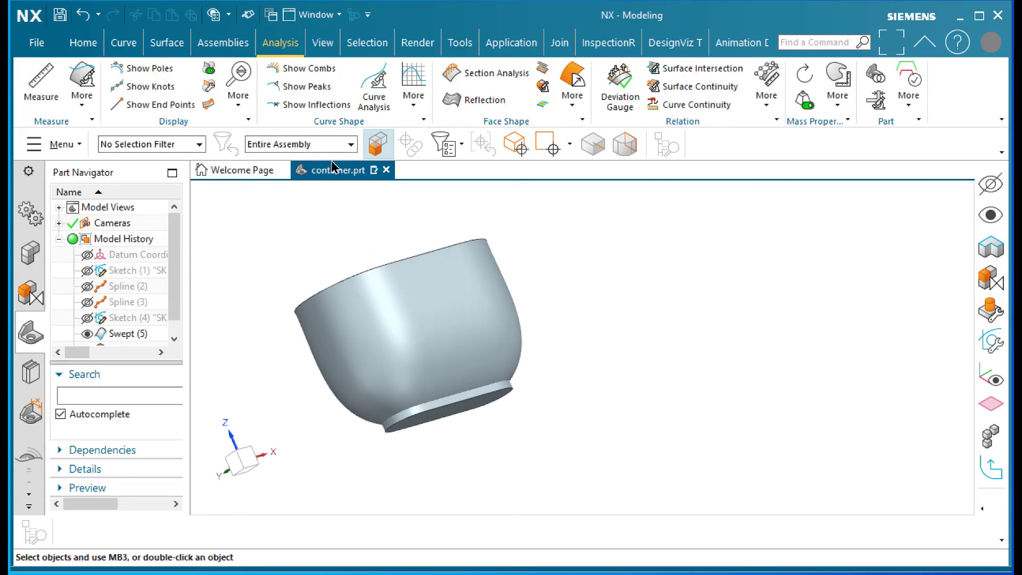
click(486, 73)
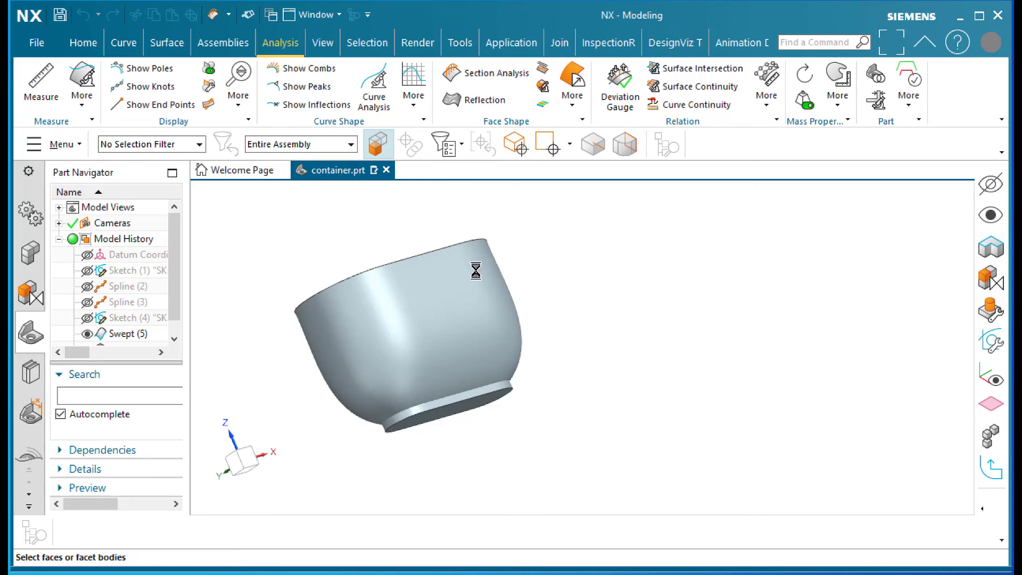
click(467, 282)
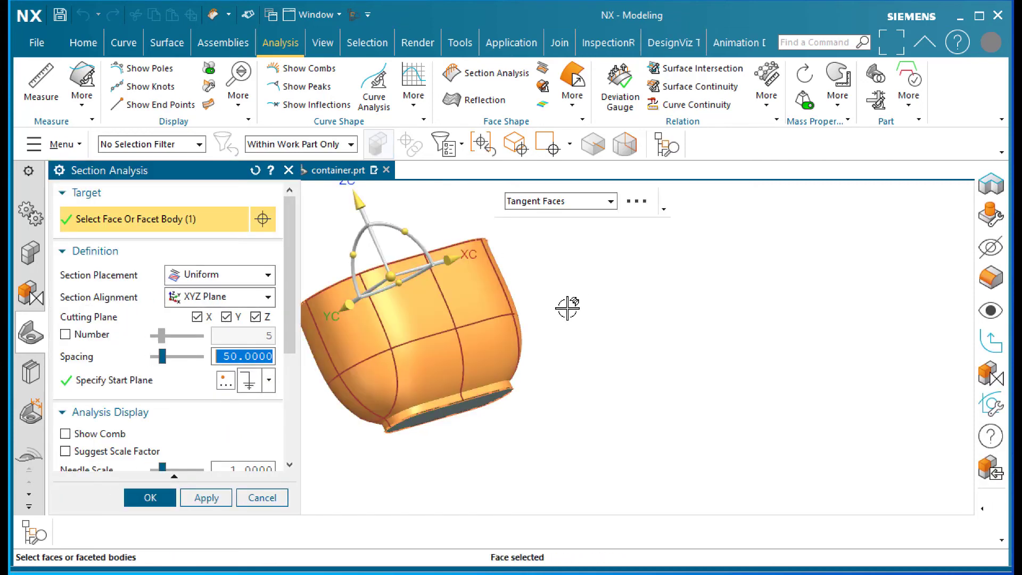
mouse_move(564, 303)
middle_down()
mouse_move(541, 275)
mouse_move(564, 285)
middle_up()
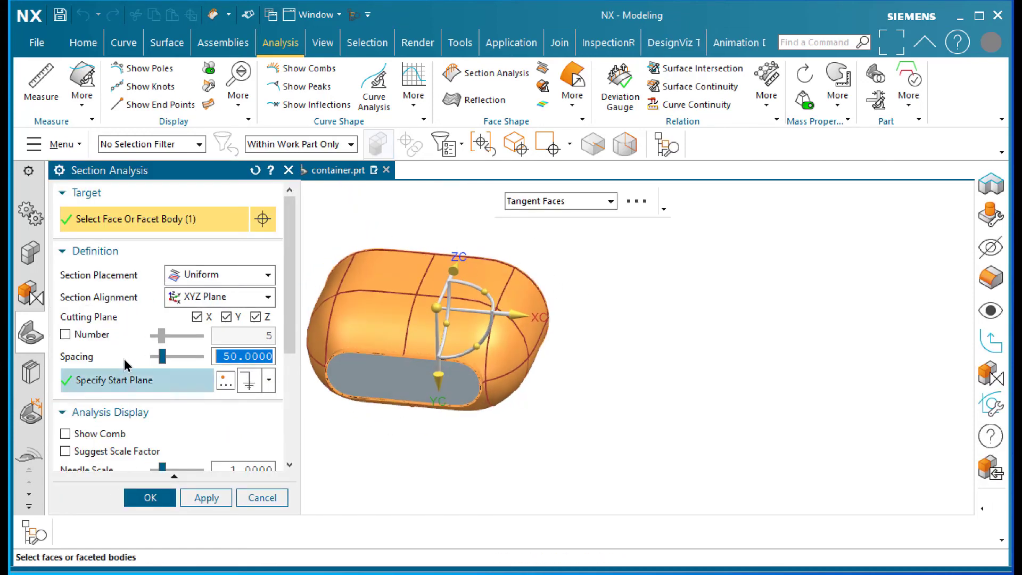
click(66, 336)
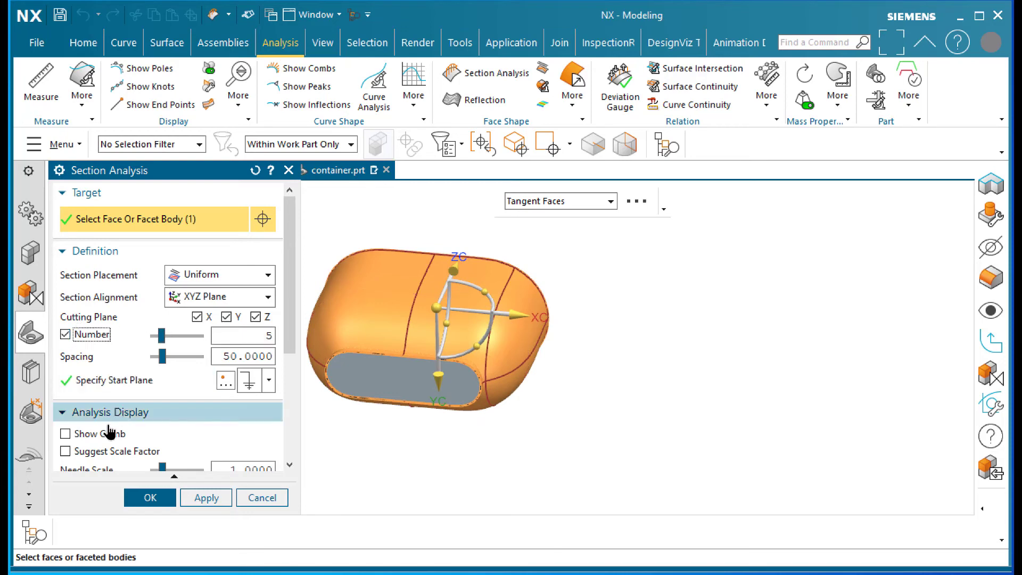
click(64, 433)
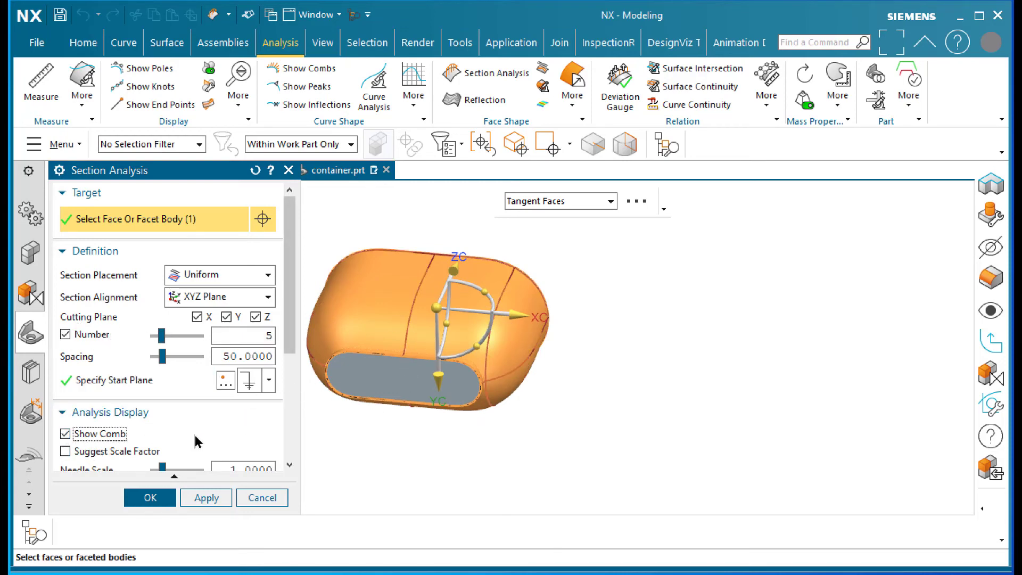
click(65, 452)
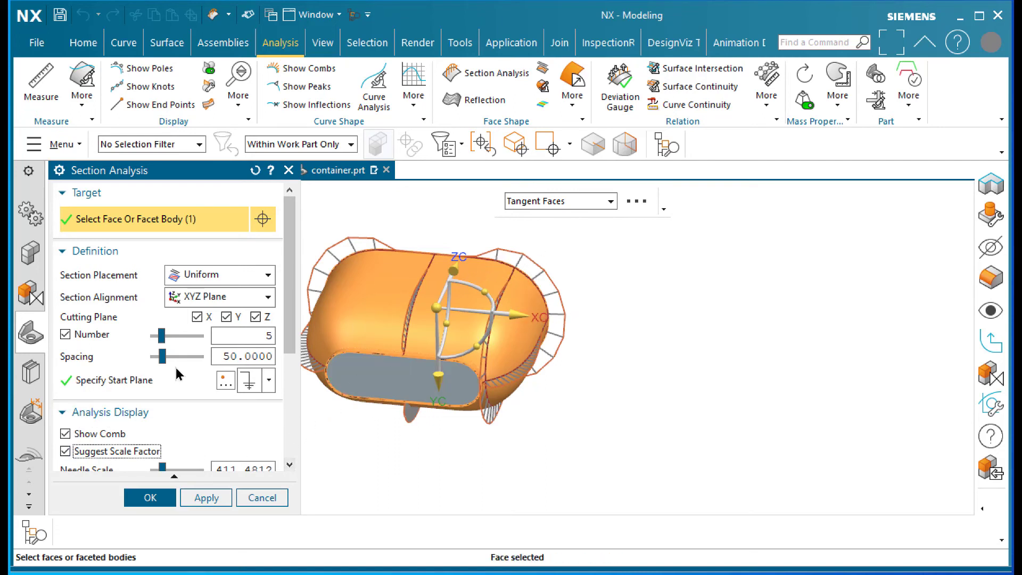
Set the number of sections to 100.
click(168, 339)
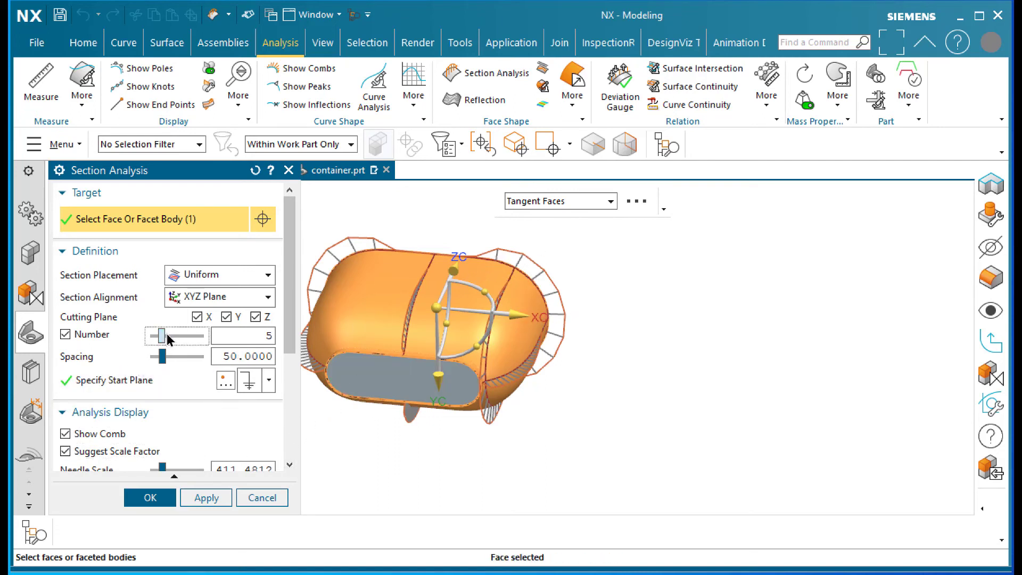
drag(194, 339, 170, 357)
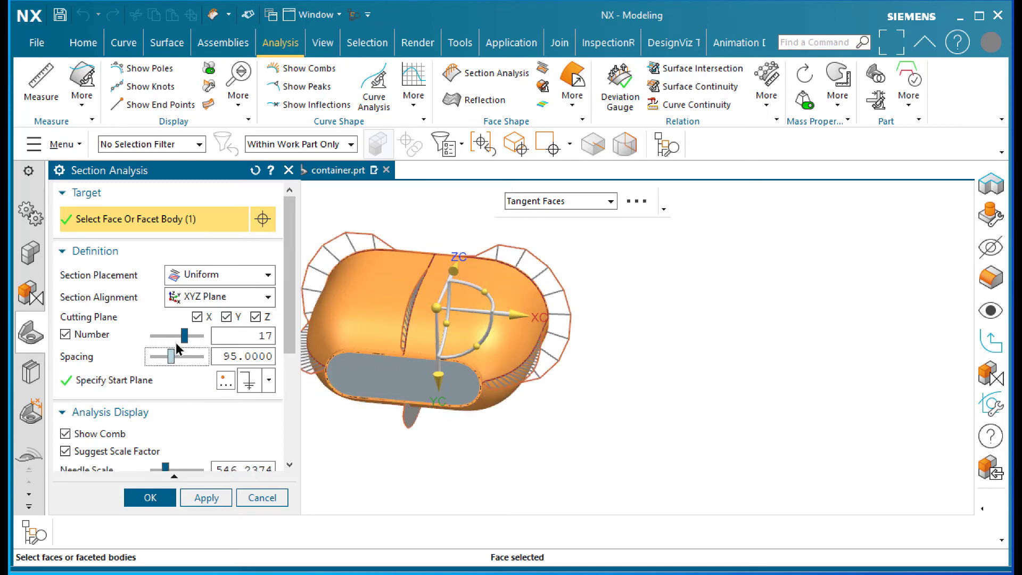
double_click(259, 334)
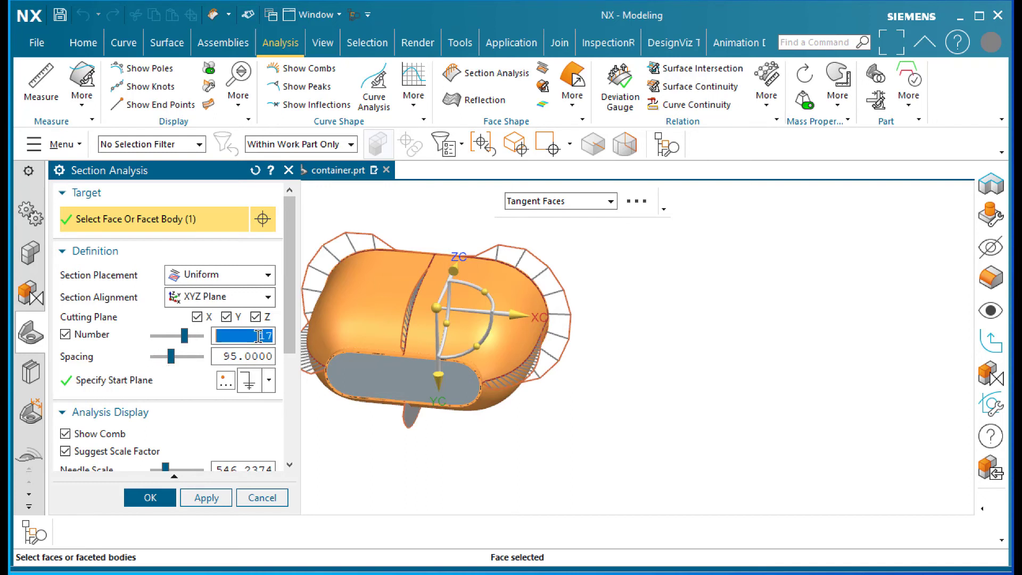
text(100)
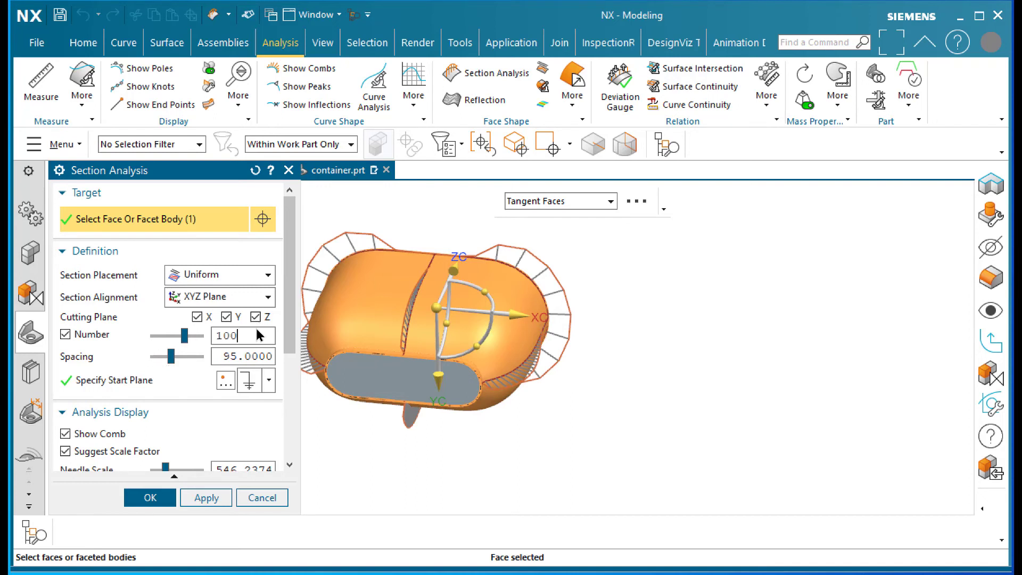
key(Return)
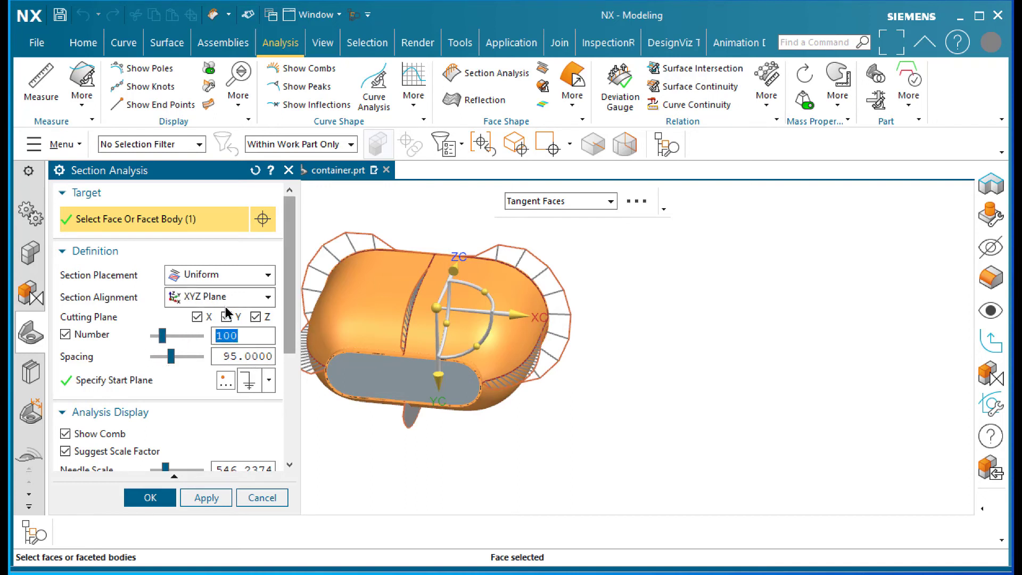
Set 169 needles per comb, inspect the combs around the container, and accept the analysis.
scroll(213, 412, down, 4)
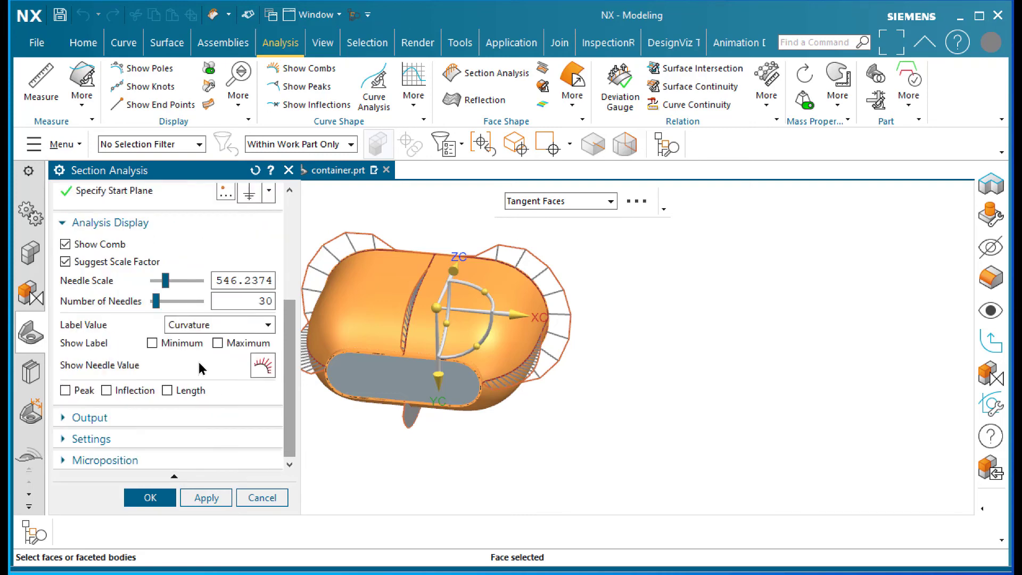
drag(156, 301, 173, 301)
mouse_move(578, 240)
middle_down()
mouse_move(549, 230)
mouse_move(559, 225)
mouse_move(580, 246)
middle_up()
scroll(532, 251, down, 5)
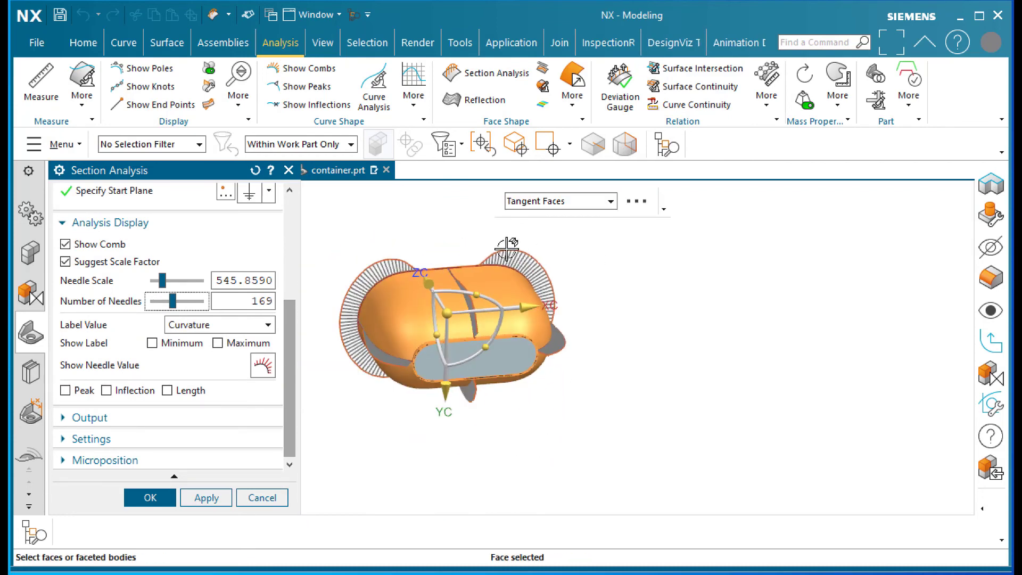
scroll(448, 259, up, 6)
scroll(449, 259, up, 1)
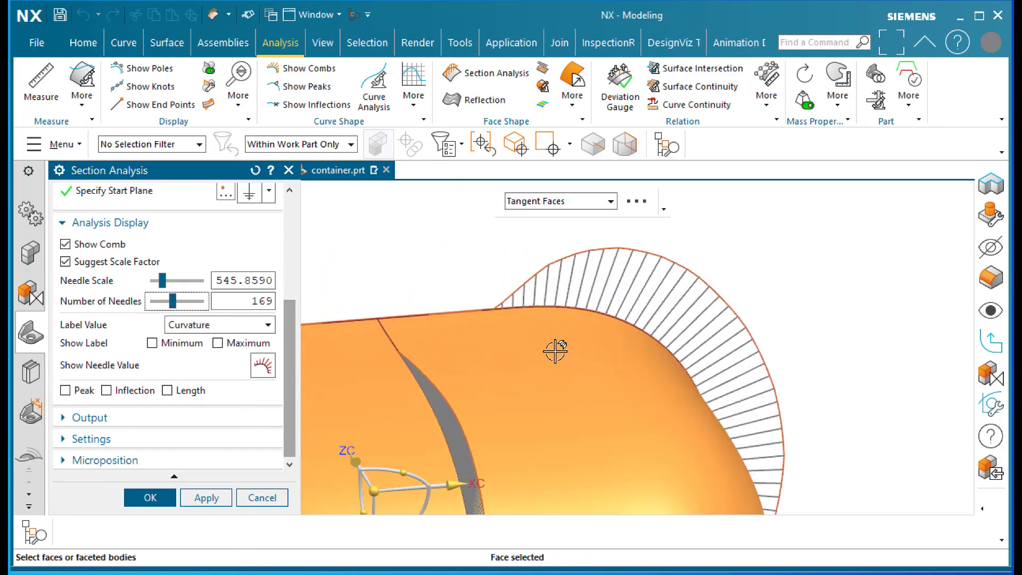
scroll(521, 320, down, 5)
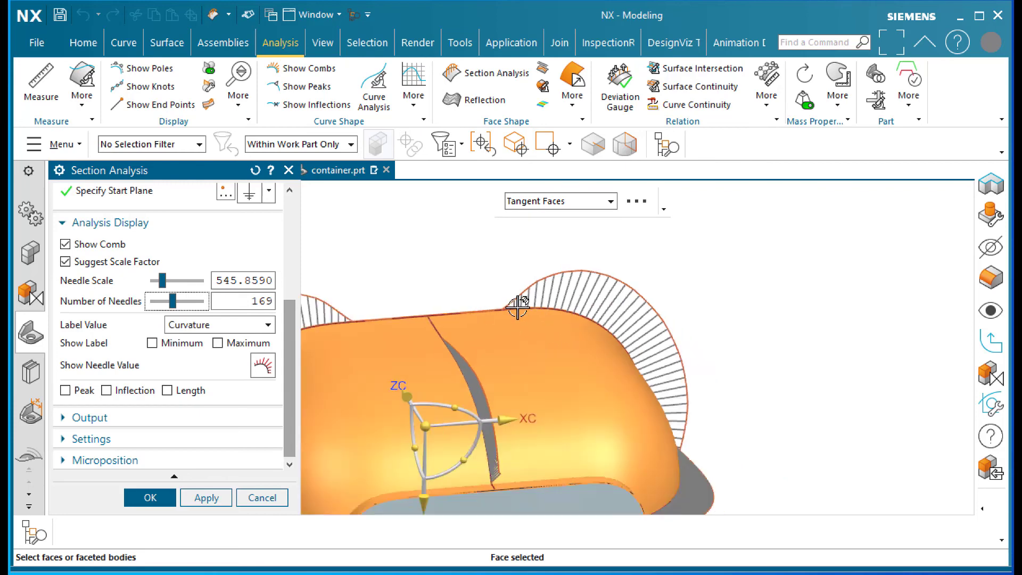
middle_drag(502, 283, 519, 345)
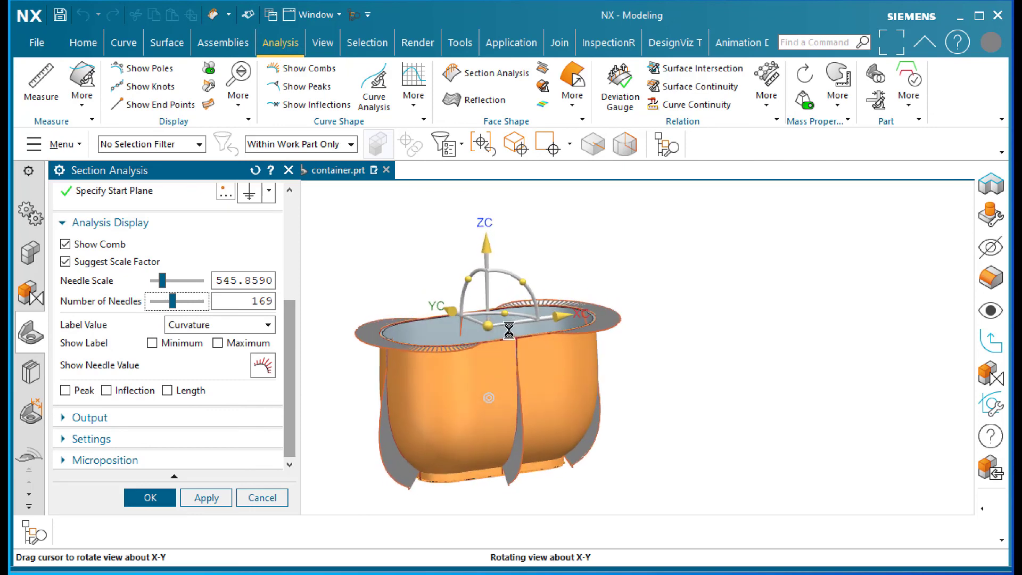
click(146, 495)
Fit the whole container in the view and orbit it to inspect the combs.
right_click(669, 281)
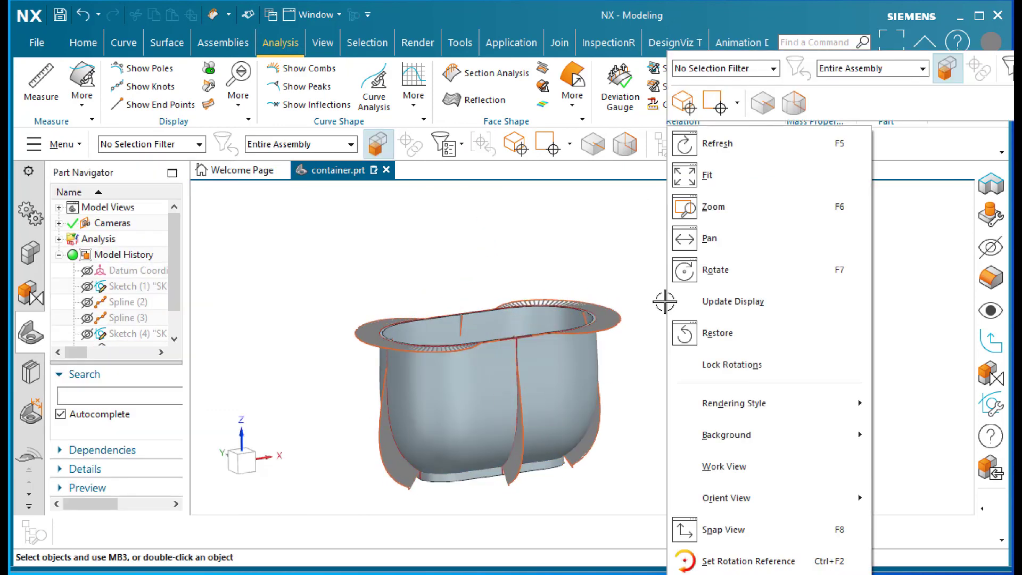
click(708, 176)
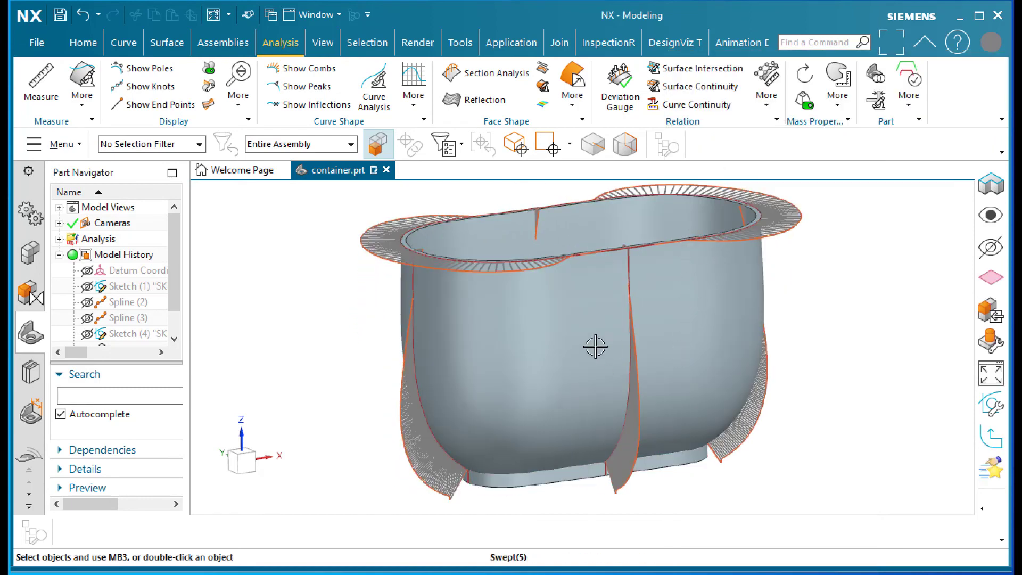
middle_drag(767, 346, 814, 336)
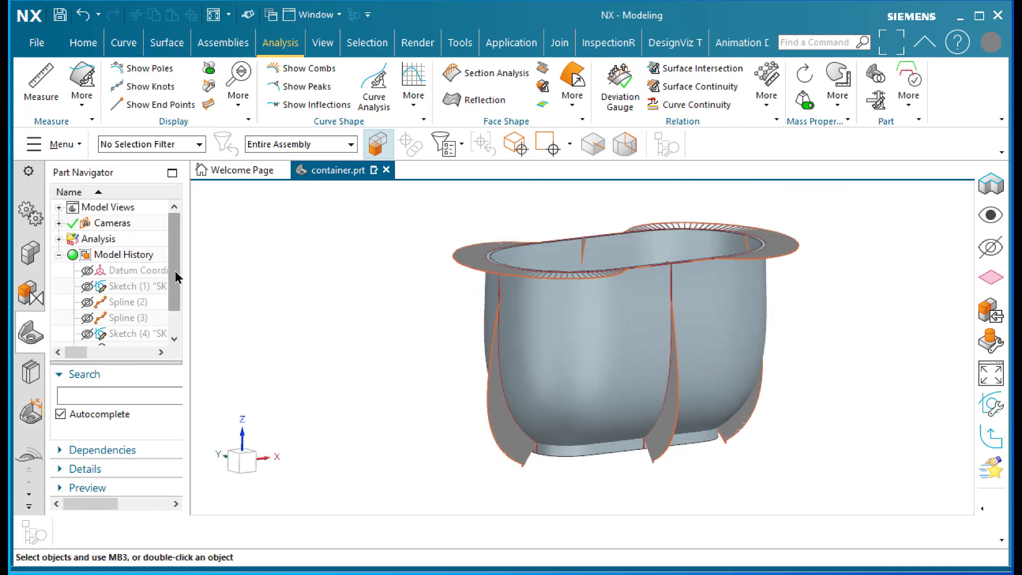
scroll(175, 270, down, 2)
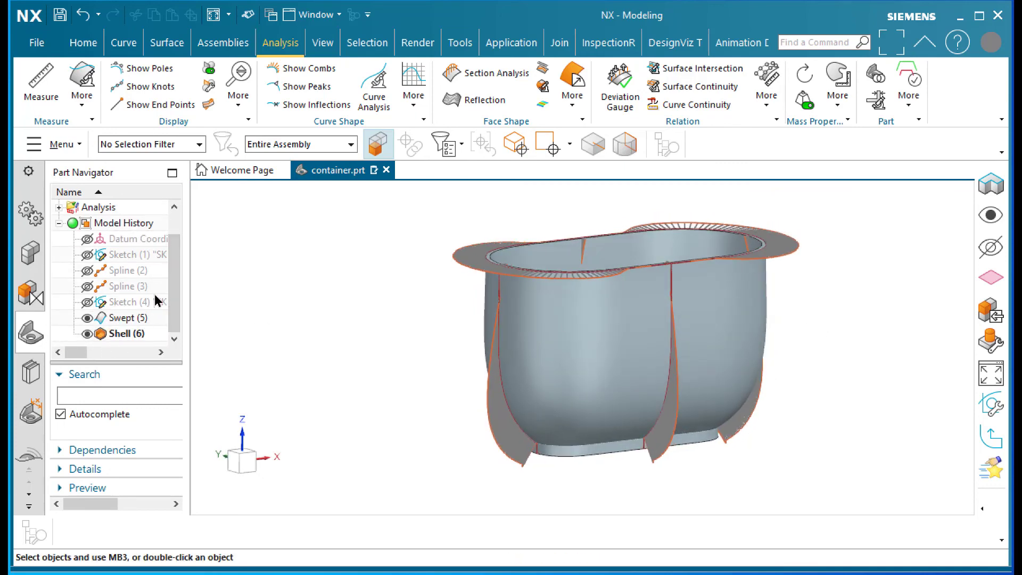
scroll(174, 285, up, 2)
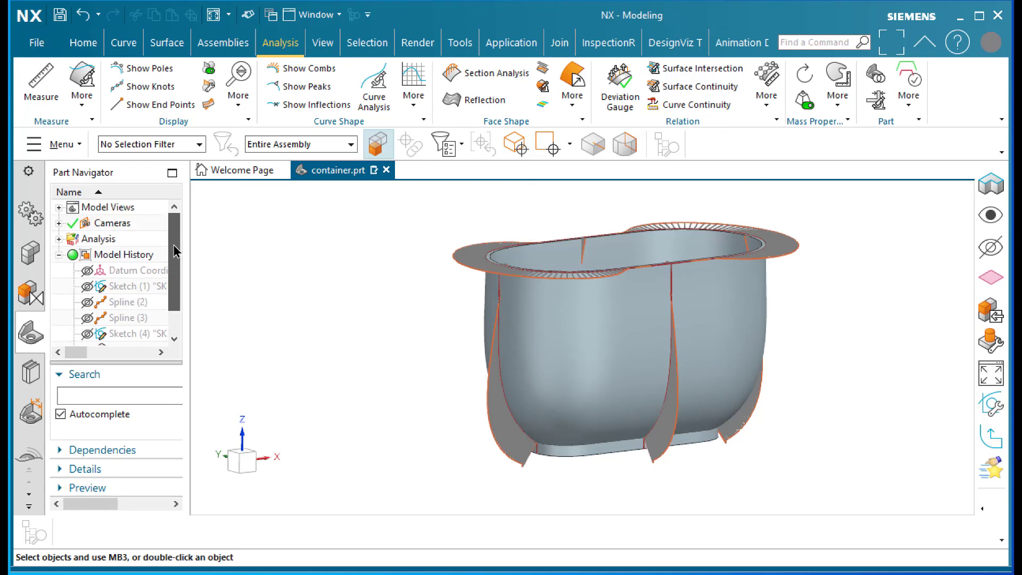
Hide the Section Analysis node in the Part Navigator's Analysis folder, leaving only the container.
click(59, 239)
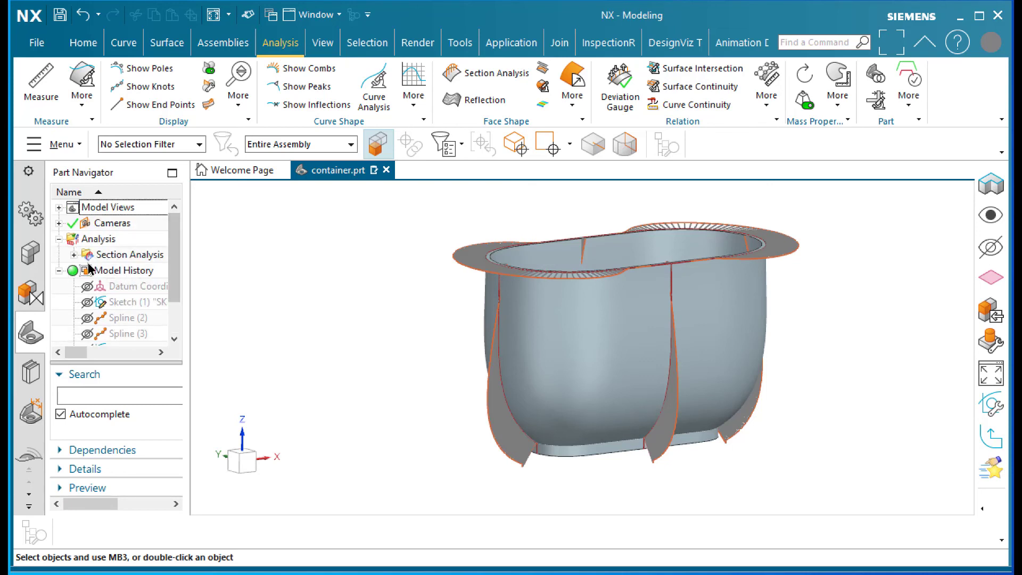
click(74, 255)
click(131, 272)
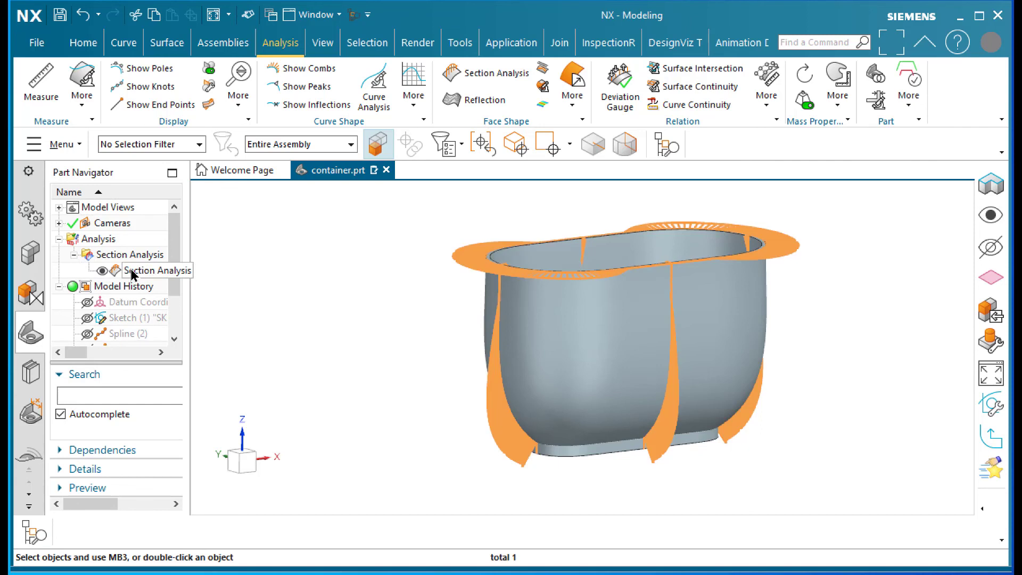
right_click(131, 273)
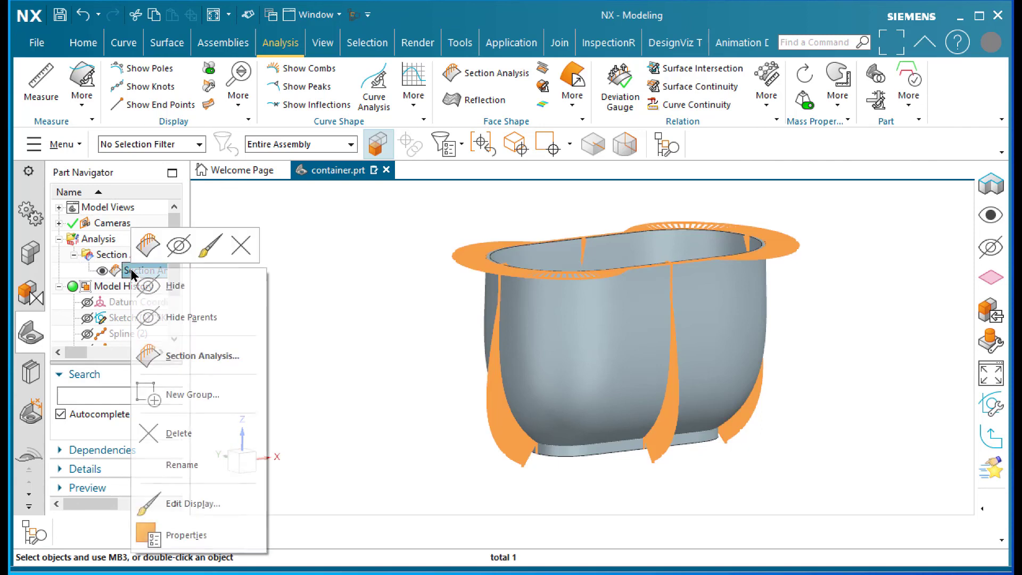
click(155, 287)
middle_drag(315, 314, 319, 311)
shift+middle_drag(401, 258, 231, 278)
mouse_move(738, 290)
middle_down()
mouse_move(736, 334)
mouse_move(735, 290)
mouse_move(727, 295)
middle_up()
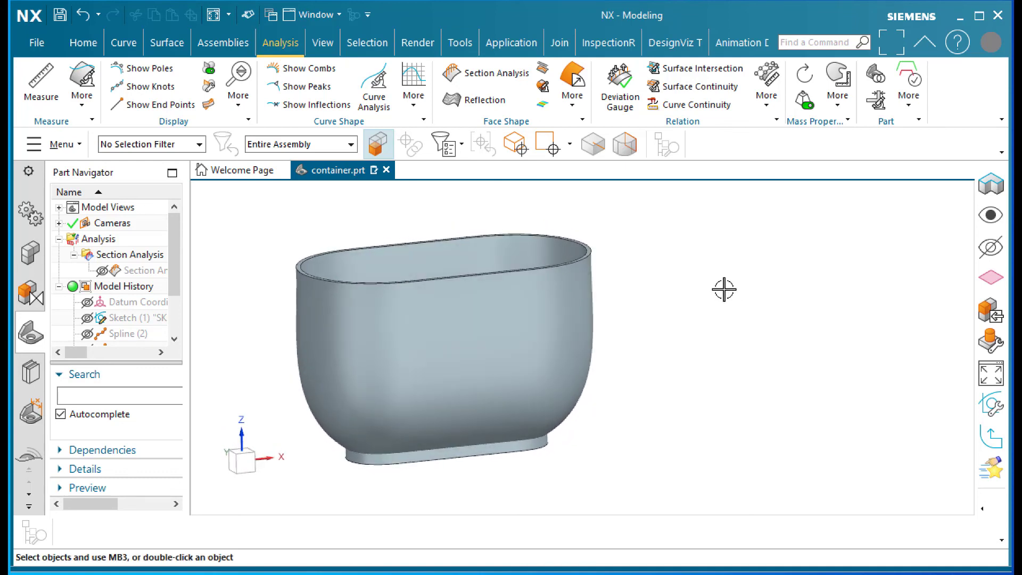
scroll(714, 293, up, 2)
shift+middle_drag(621, 306, 781, 305)
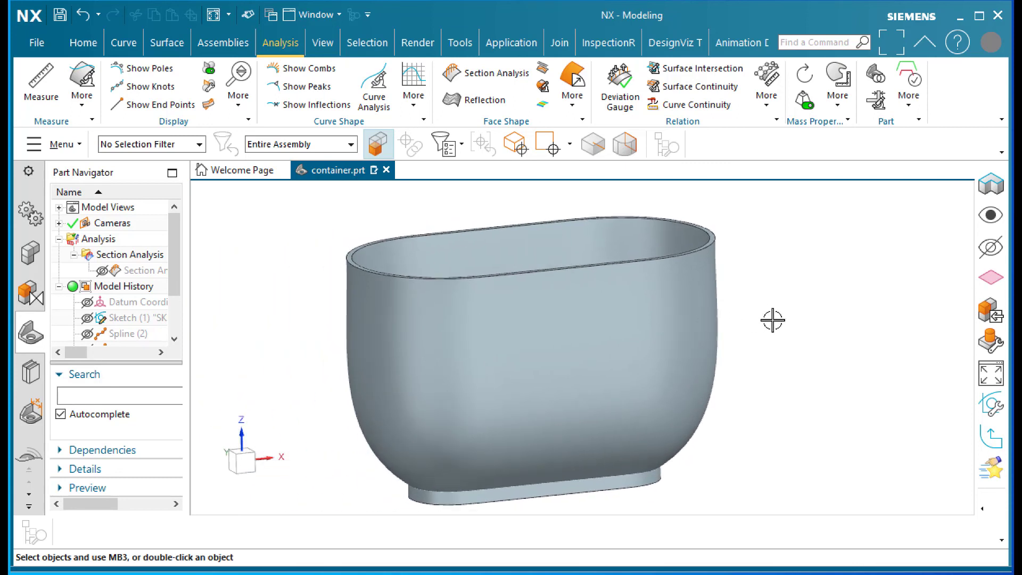
middle_drag(756, 302, 769, 306)
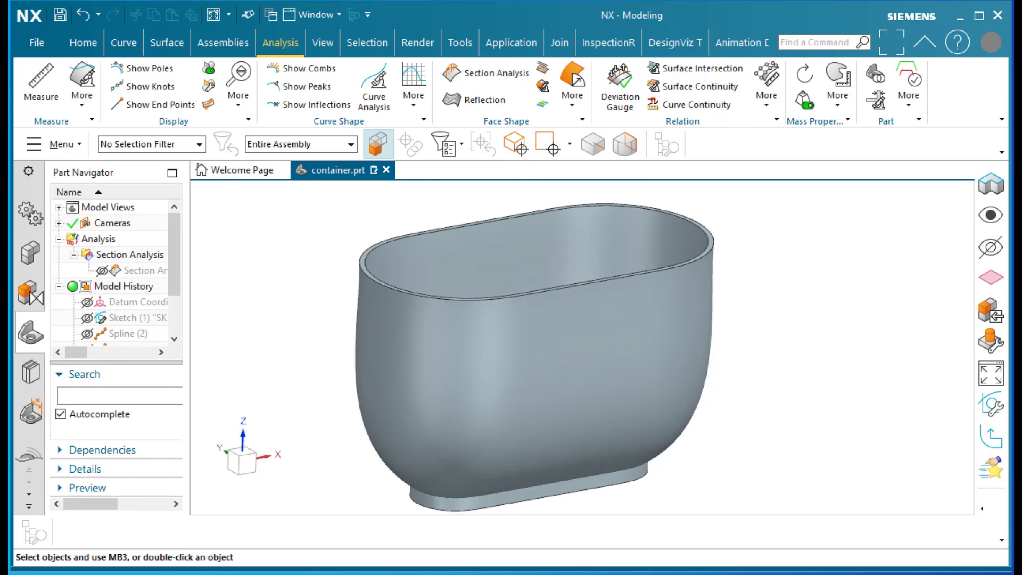
middle_drag(785, 420, 778, 415)
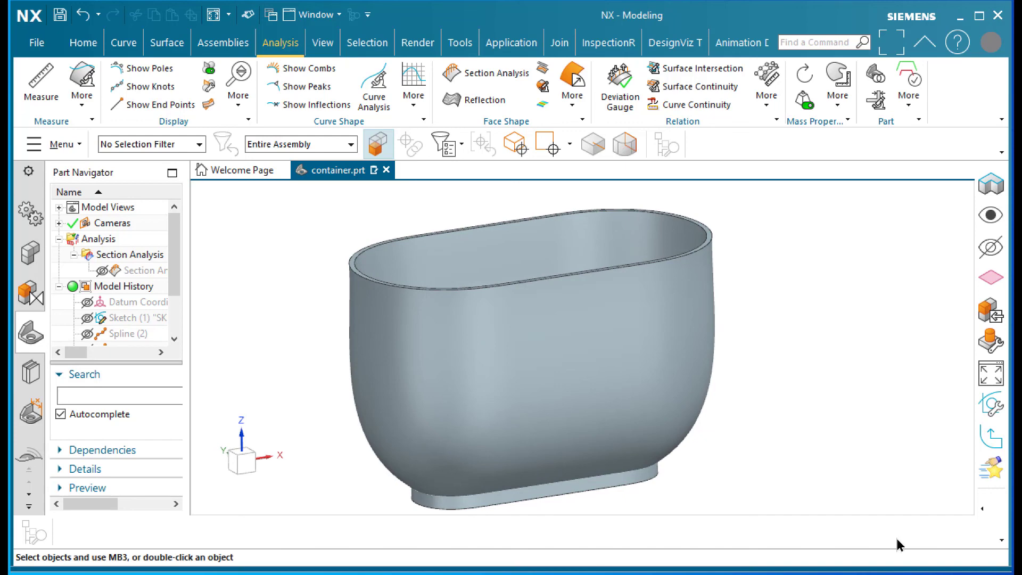
mouse_move(773, 330)
middle_down()
mouse_move(785, 356)
mouse_move(782, 331)
mouse_move(772, 330)
middle_up()
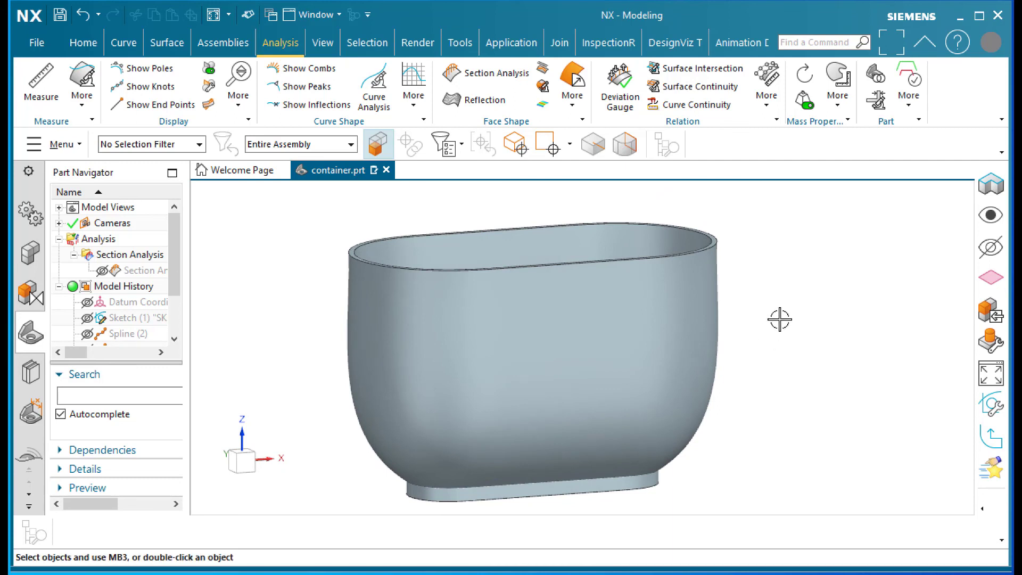